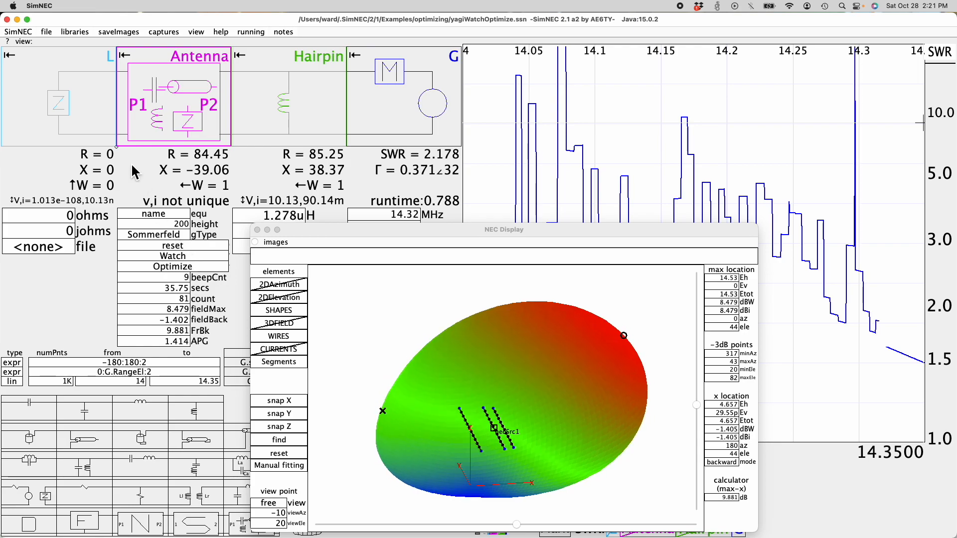
Step: In a new circuit, insert the P1–P2 schematic block between the load and generator and open its equ editor
left_click(258, 230)
key("super+n")
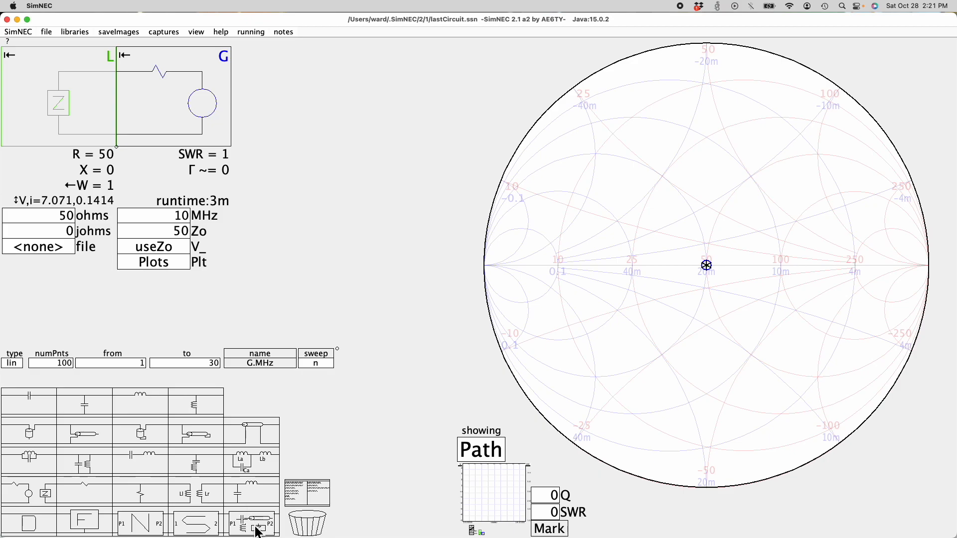
left_click_drag(257, 533, 164, 109)
left_click(172, 221)
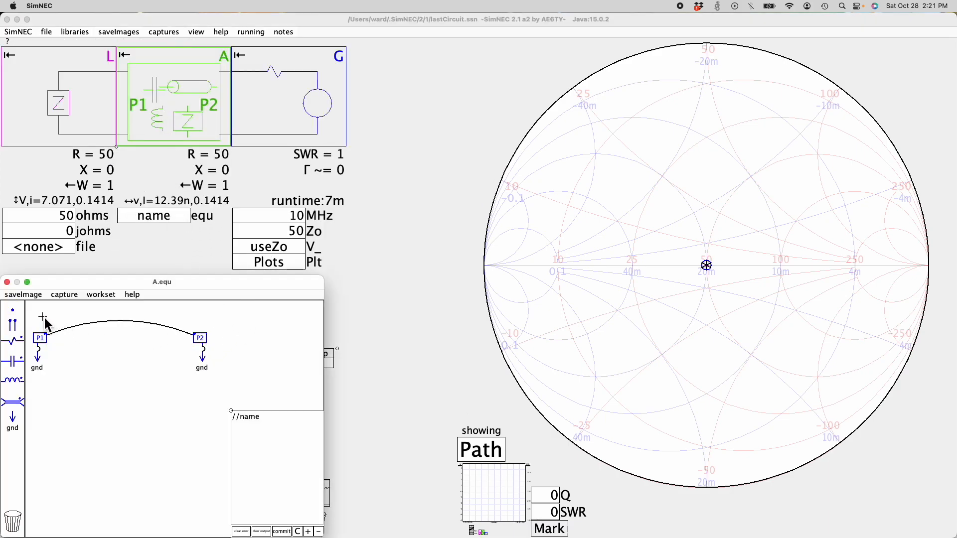
Step: Move the P1 and P2 ports lower in the schematic and place a point above them with coordinates 0,-len/2,hei
left_click_drag(29, 313, 243, 388)
left_click_drag(203, 338, 213, 404)
left_click_drag(14, 314, 52, 310)
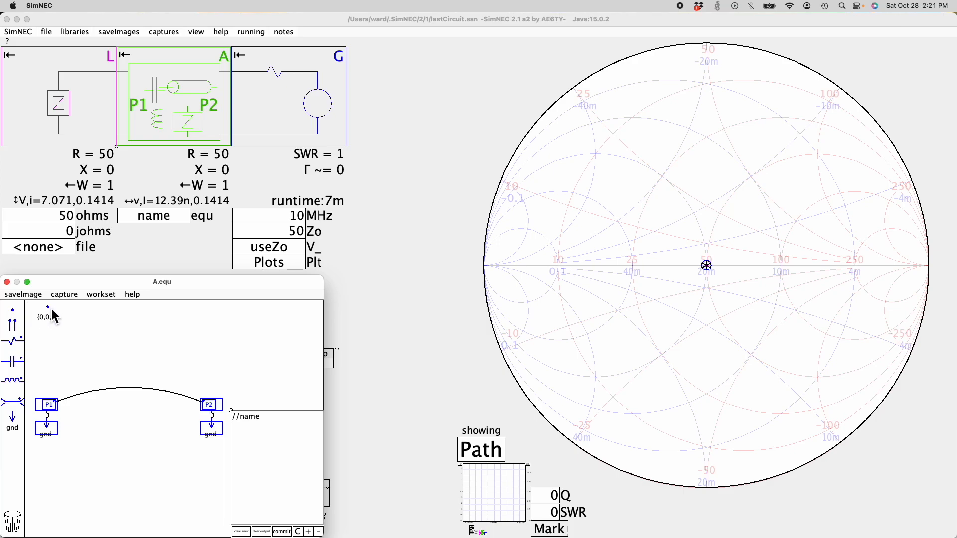
left_click(62, 318)
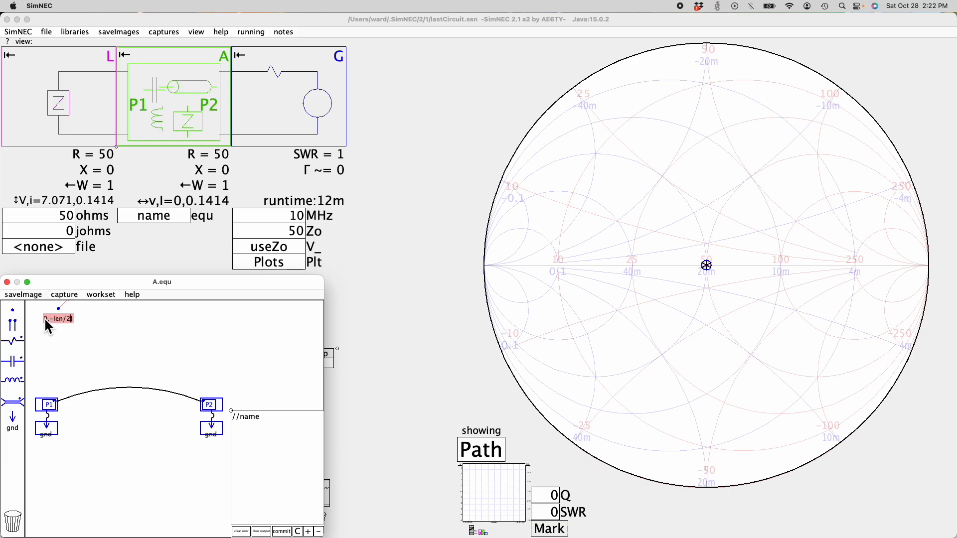
type(",hei")
key("Return")
Step: Copy the coordinate point to the opposite end of the antenna and set its coordinates to 0,len/2,hei
mouse_move(60, 313)
left_mouse_down()
mouse_move(157, 324)
mouse_move(72, 319)
left_mouse_up()
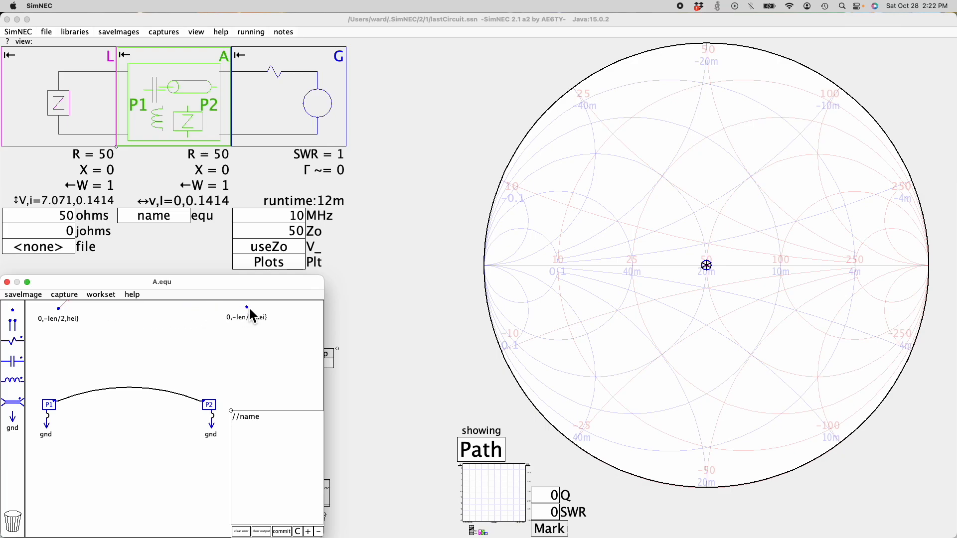
left_click(250, 310)
key("BackSpace")
Step: Declare the parameters len;hei;tap; in the block's code below the name line
type("len;")
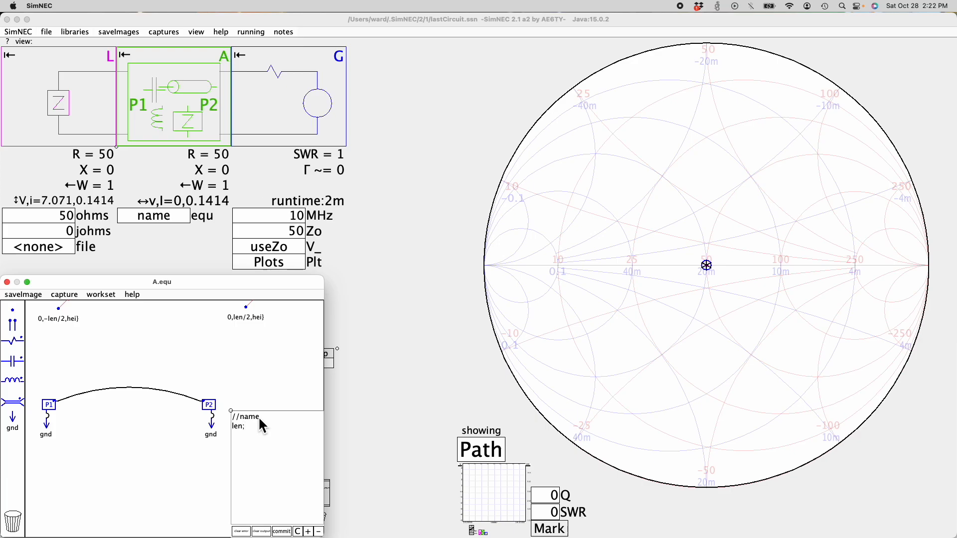
type("hei;")
type("the;")
key("Return")
Step: Place a NEC source with position tap between the two points and wire it to both points and port P2
left_click_drag(15, 330, 149, 316)
double_click(162, 327)
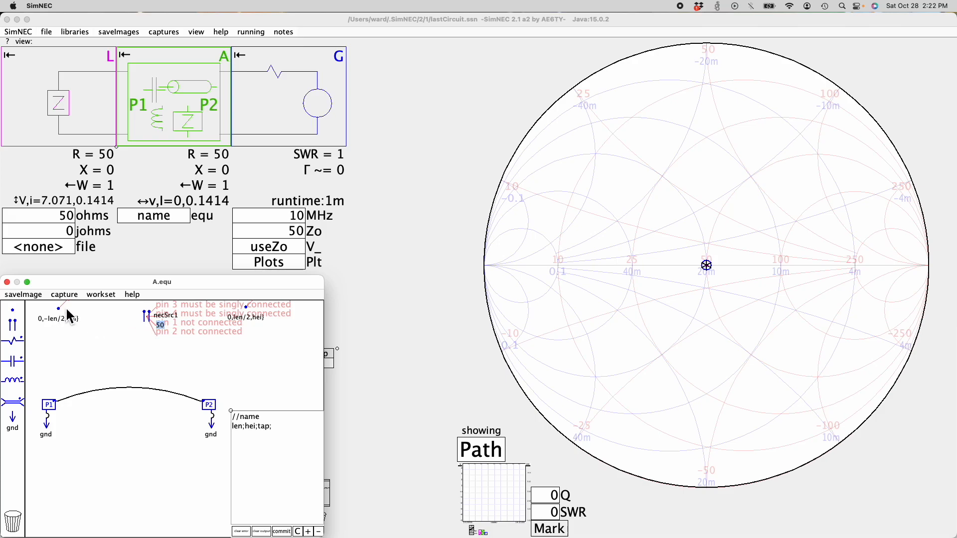
type("tap")
key("Return")
mouse_move(60, 309)
left_mouse_down()
mouse_move(144, 318)
mouse_move(248, 309)
left_mouse_up()
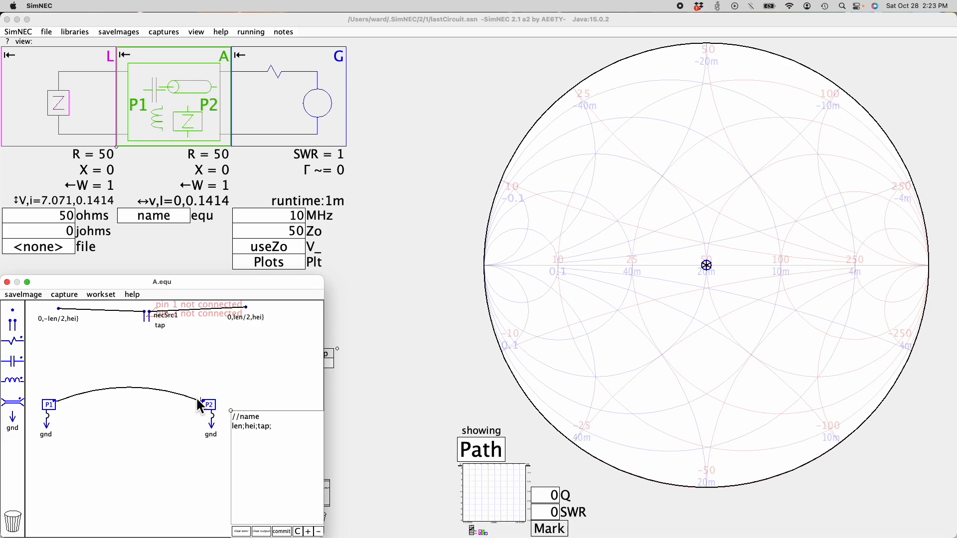
left_click_drag(197, 400, 167, 418)
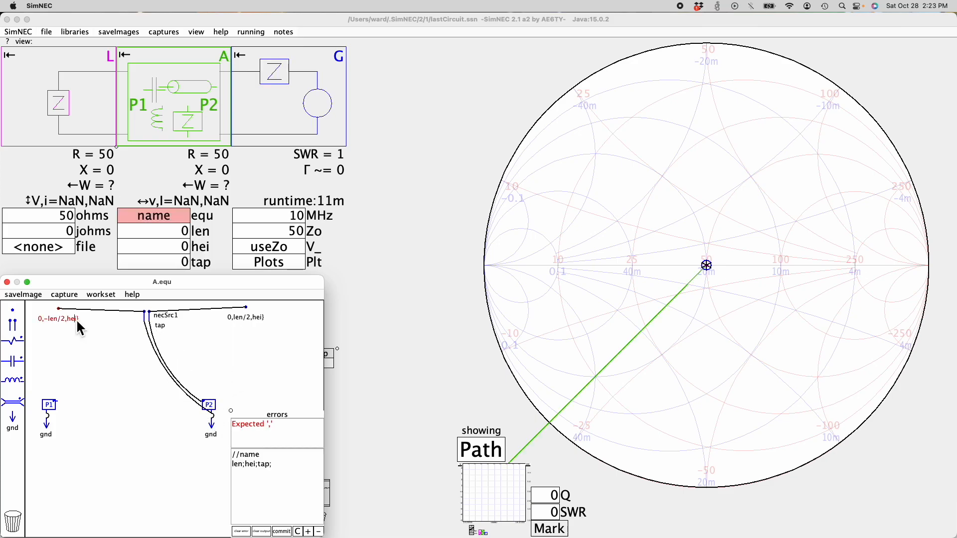
Step: Remove the stray parentheses from both points' coordinates, leaving 0,-len/2,hei and 0,len/2,hei, and check the error text
key("BackSpace")
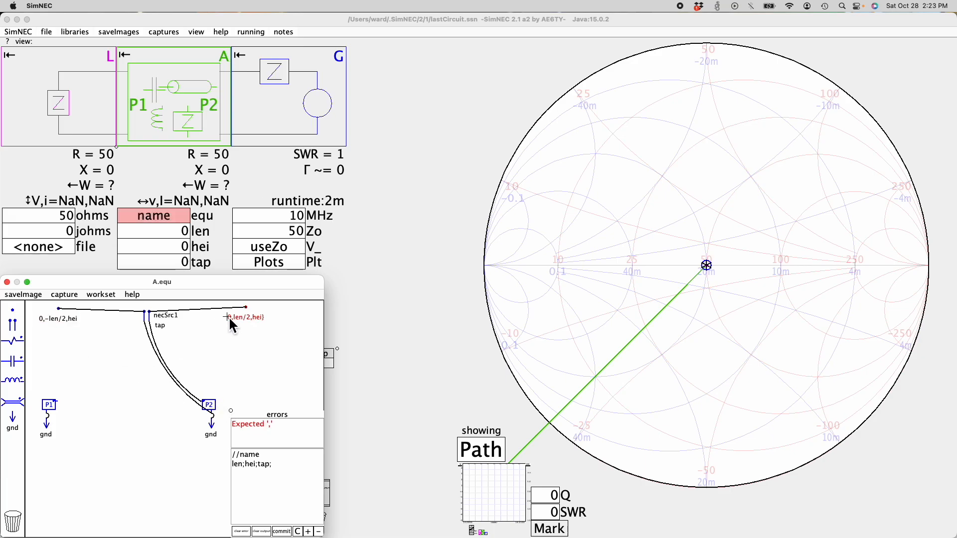
left_click(252, 318)
key("BackSpace")
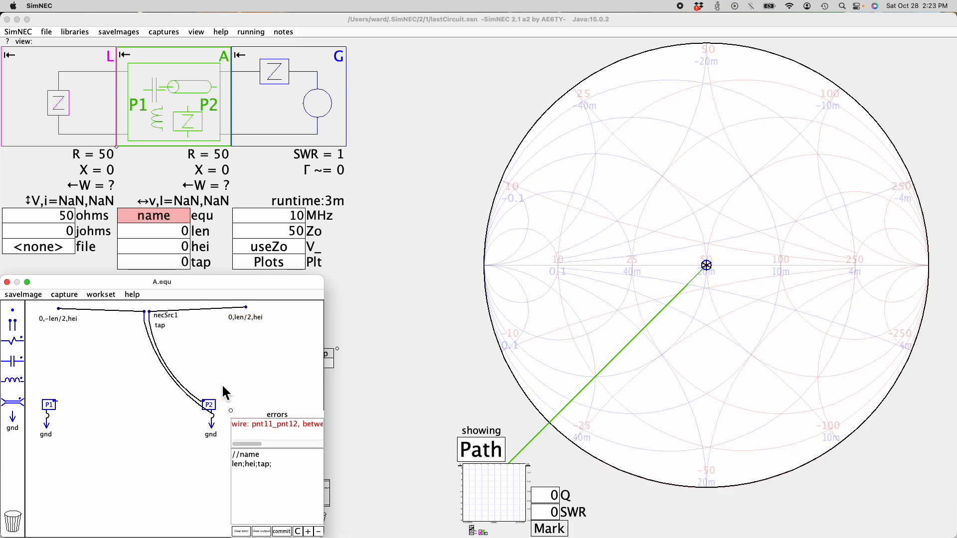
left_click_drag(251, 444, 223, 444)
Step: Set the antenna block's len parameter to 10
double_click(182, 236)
type("110")
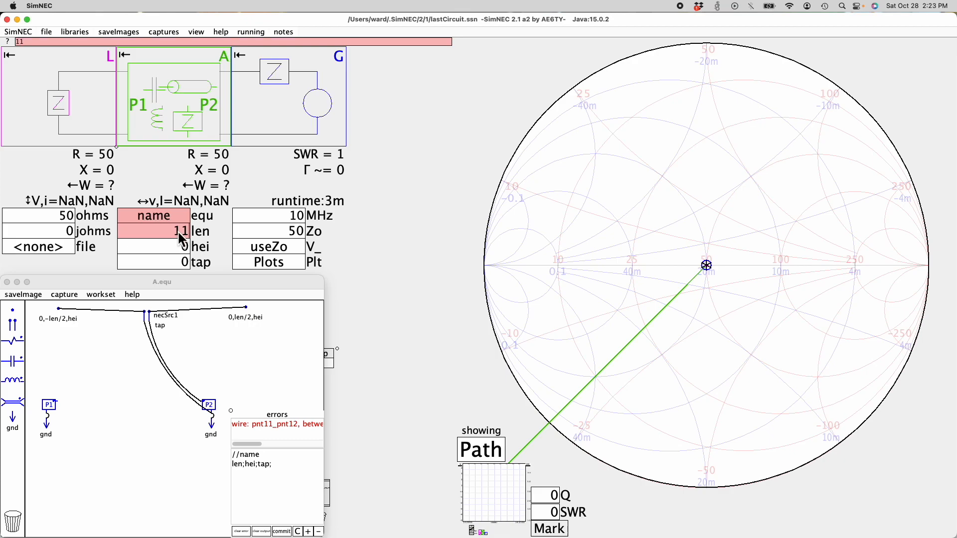
key("BackSpace")
key("BackSpace")
type("0")
key("Return")
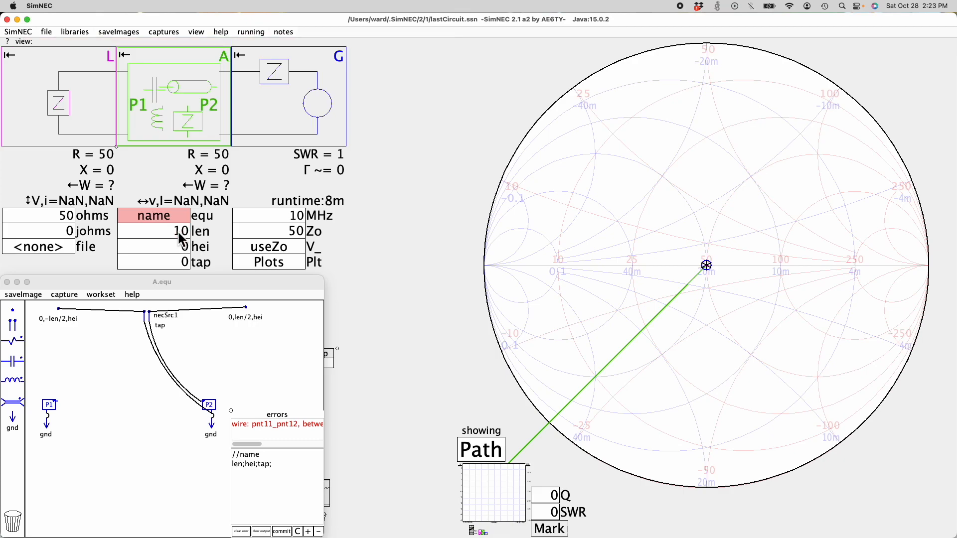
Step: Set the antenna block's hei parameter to 10 and its tap parameter to 50
double_click(179, 251)
type("10")
key("Return")
double_click(174, 263)
type("50")
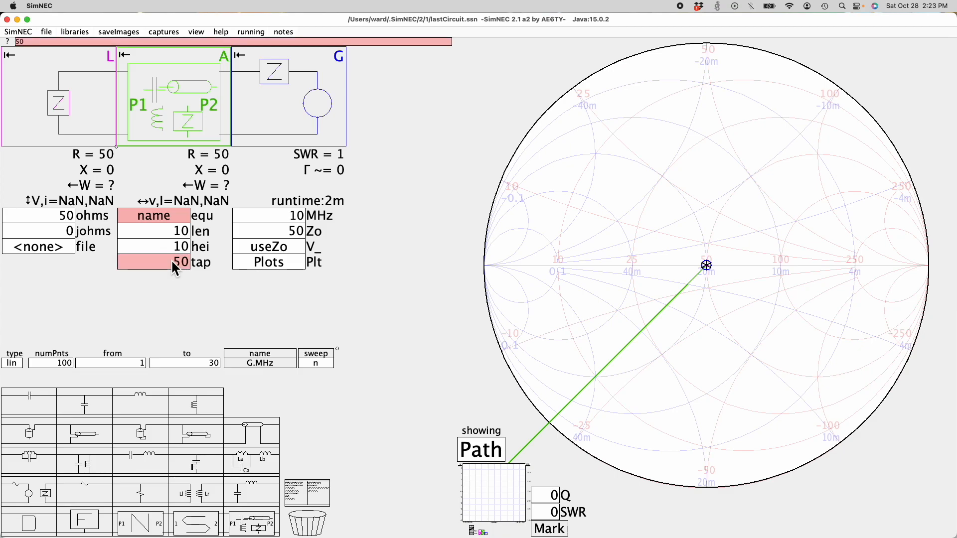
key("Return")
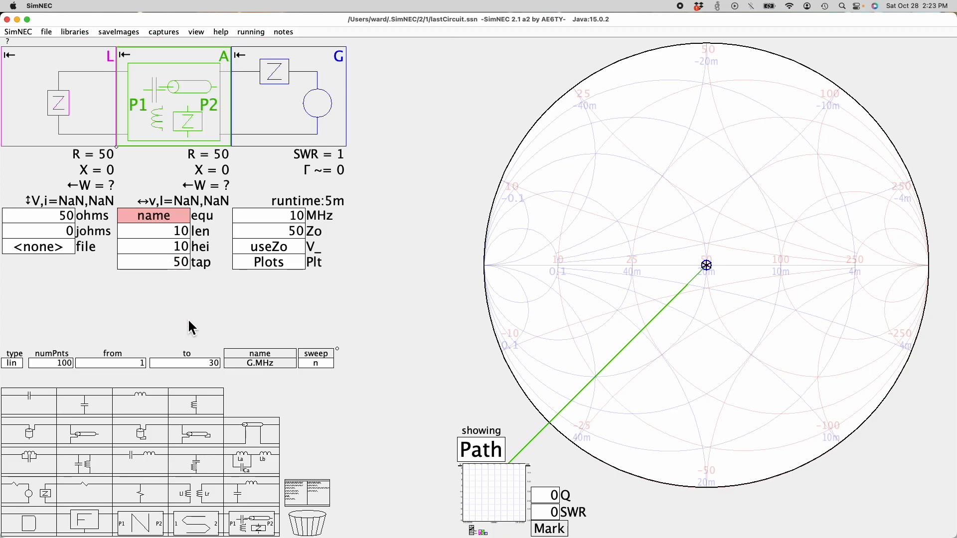
Step: Add the missing NECUnits meters,meters; statement to the block's code and widen the code area
left_click(177, 215)
left_click_drag(252, 444, 310, 443)
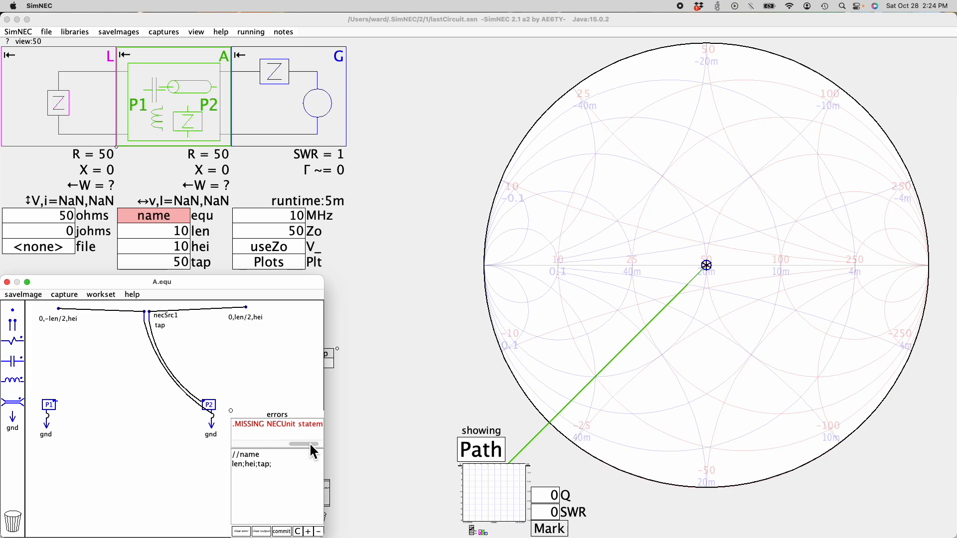
left_click(274, 470)
type("NE")
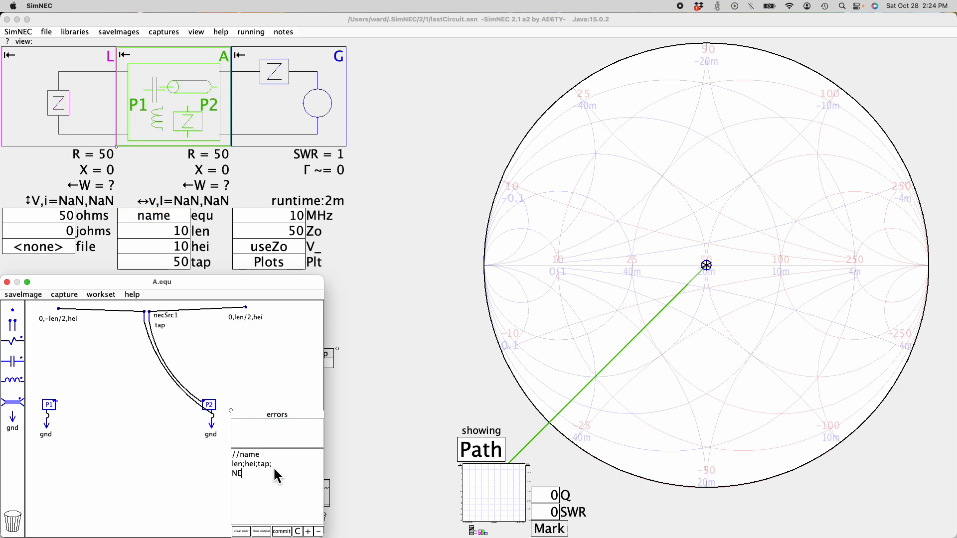
type("CUnits meters,")
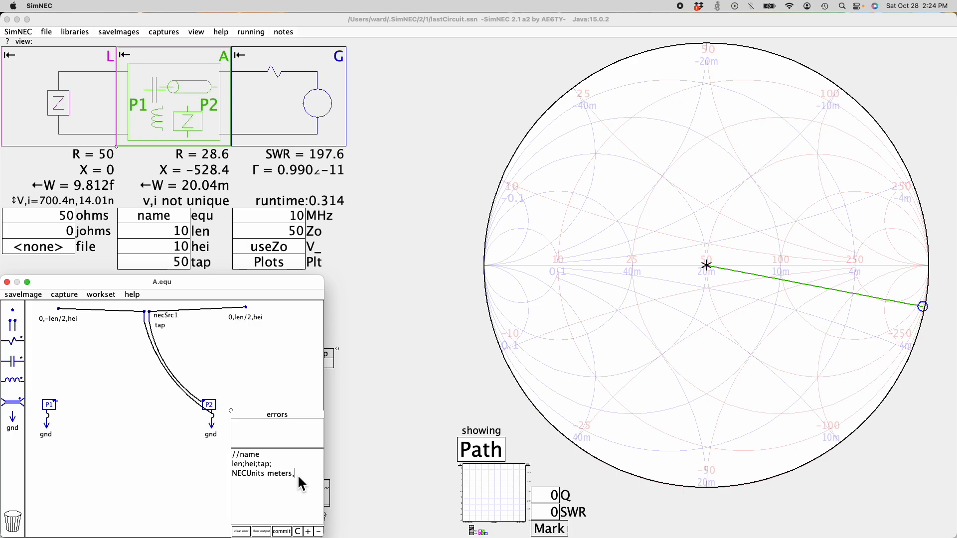
type("rs;")
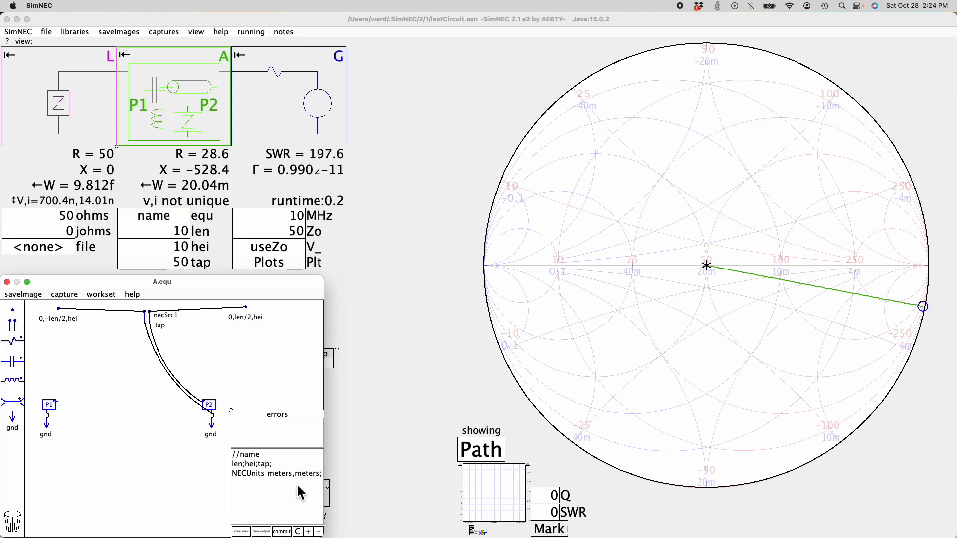
left_click_drag(232, 410, 152, 445)
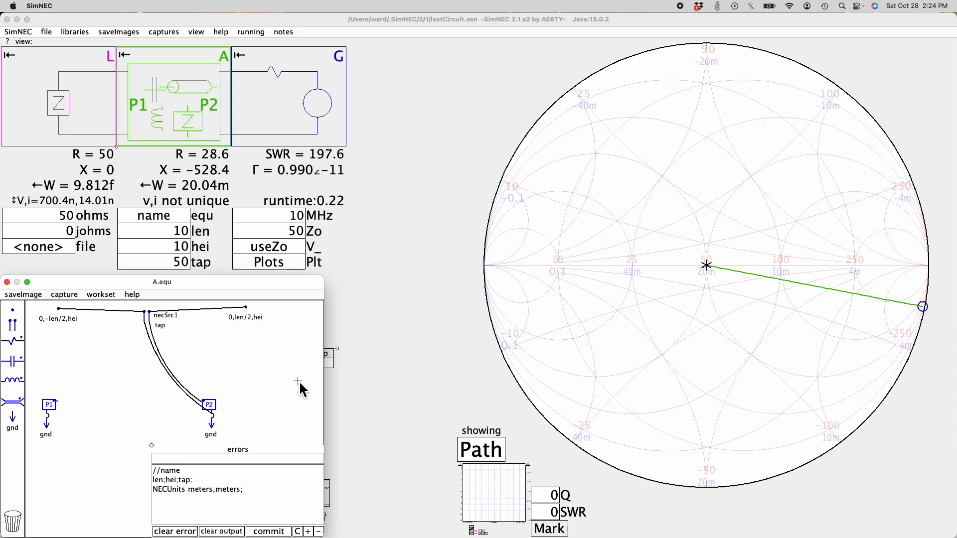
Step: Open the NEC2 Display and arrange it beside the antenna schematic editor
left_click(197, 33)
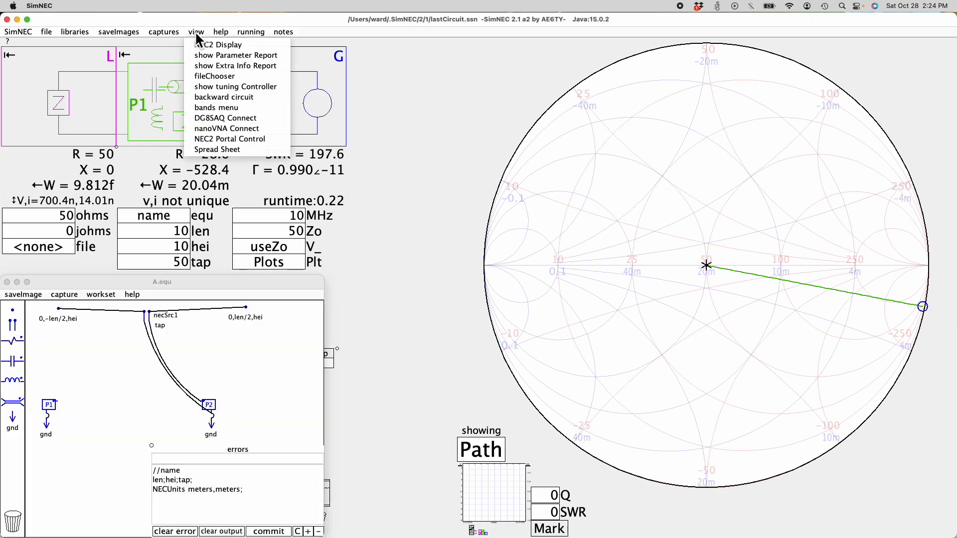
left_click_drag(132, 285, 156, 264)
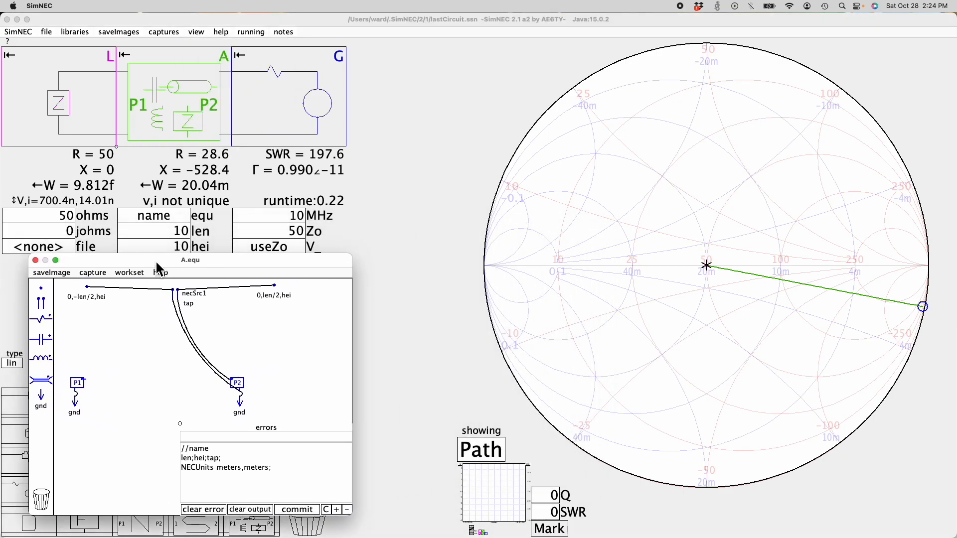
left_click(201, 34)
left_click(210, 47)
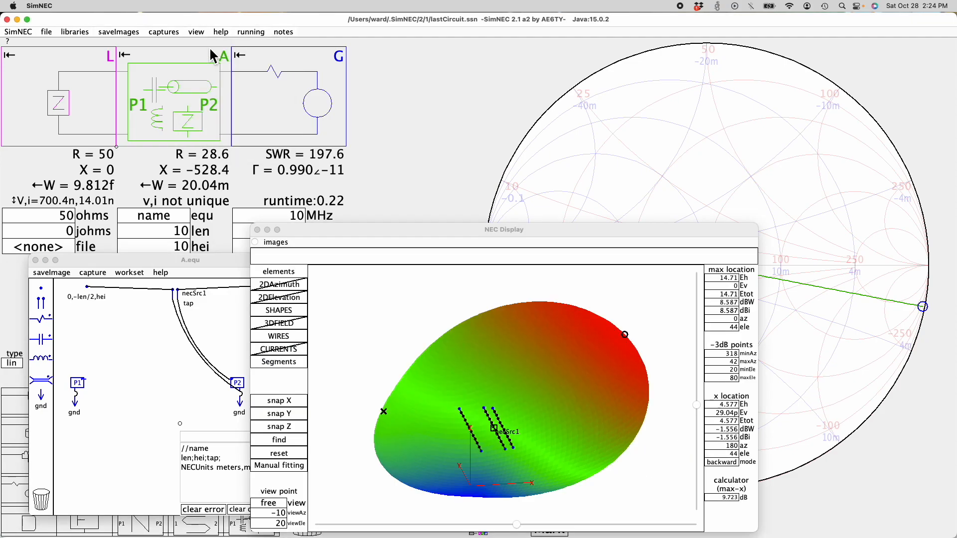
left_click_drag(413, 232, 463, 172)
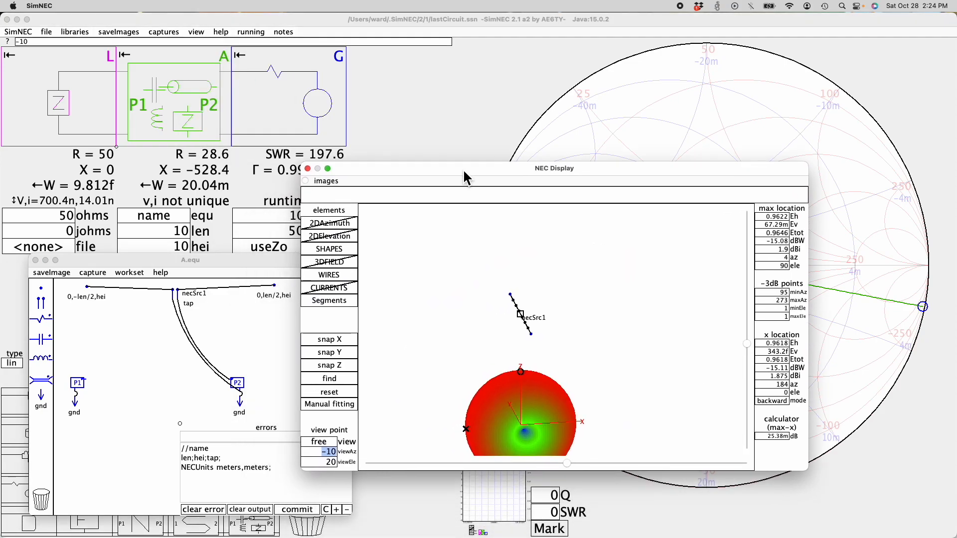
Step: Find the antenna pattern in the NEC display, then view it from above and from azimuth 90, elevation 0
left_click(341, 382)
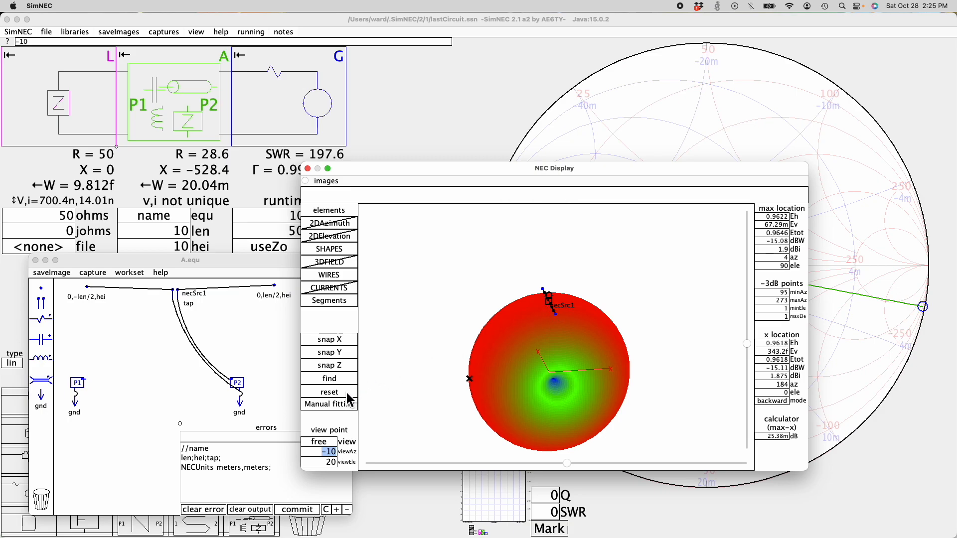
left_click_drag(561, 409, 570, 376)
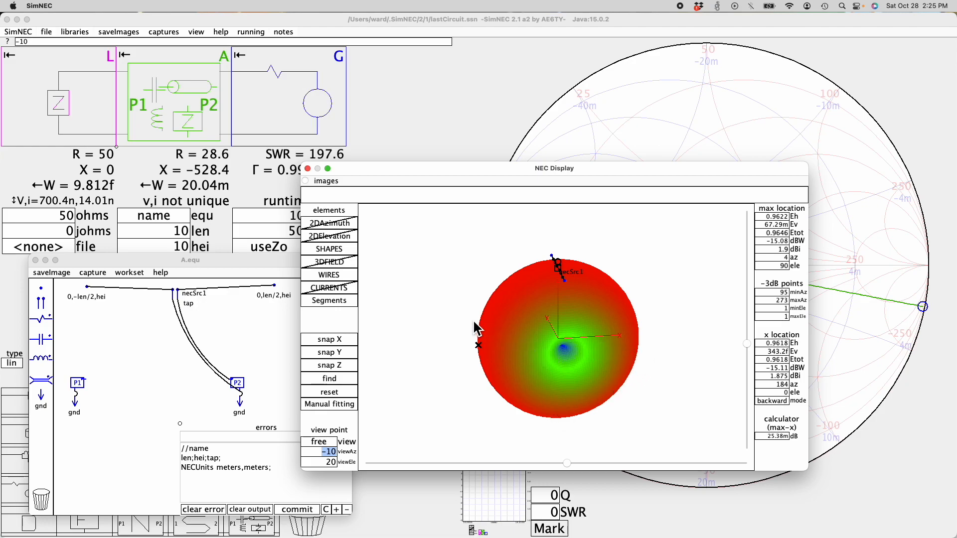
left_click_drag(443, 175, 526, 166)
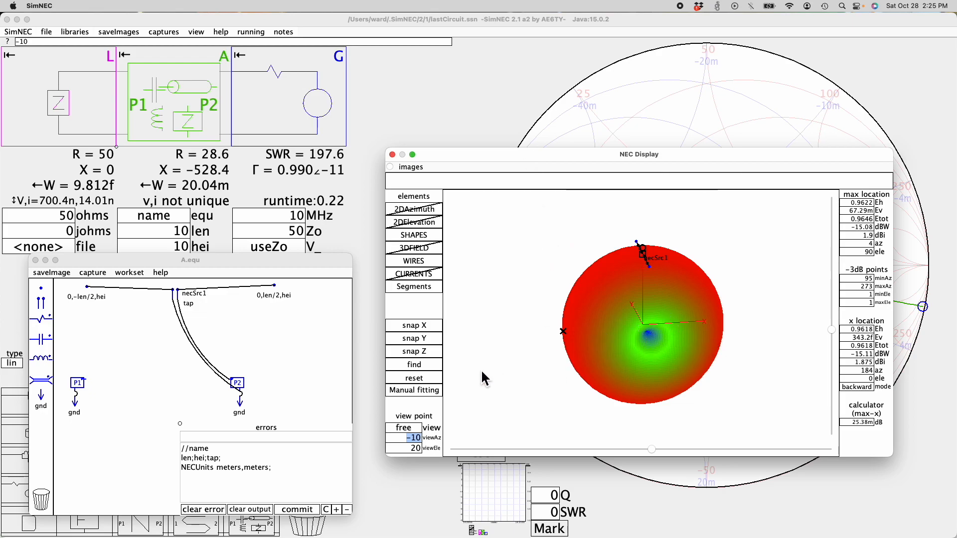
left_click(431, 355)
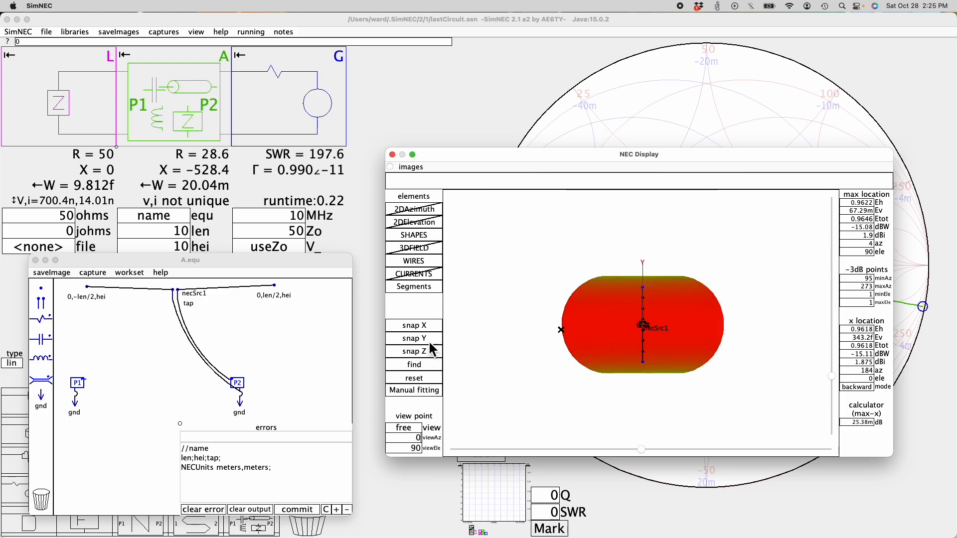
left_click(429, 339)
left_click(427, 337)
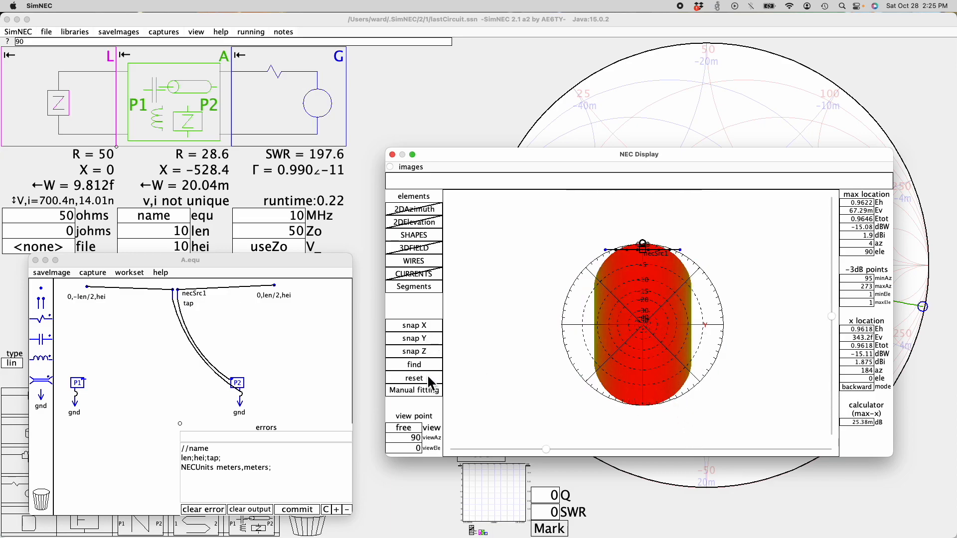
Step: Add SommerfeldGround(.005,13); to the antenna block's code and commit it
left_click(274, 471)
type("Somm")
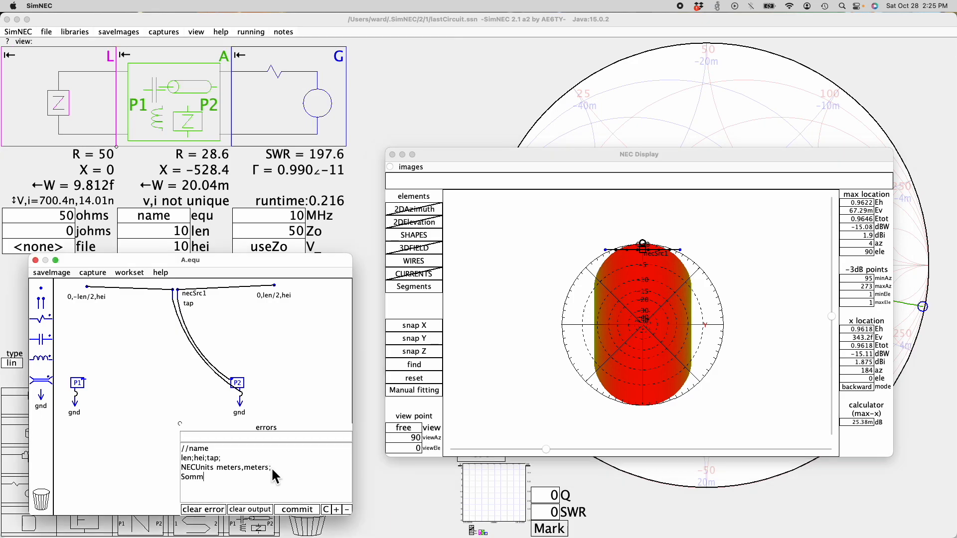
type("erfeldGround(.005,")
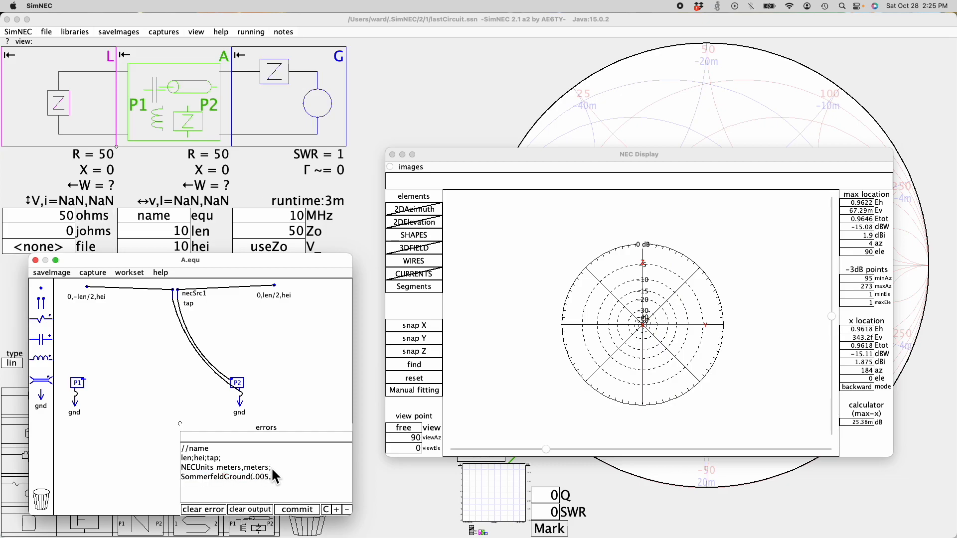
type("13);")
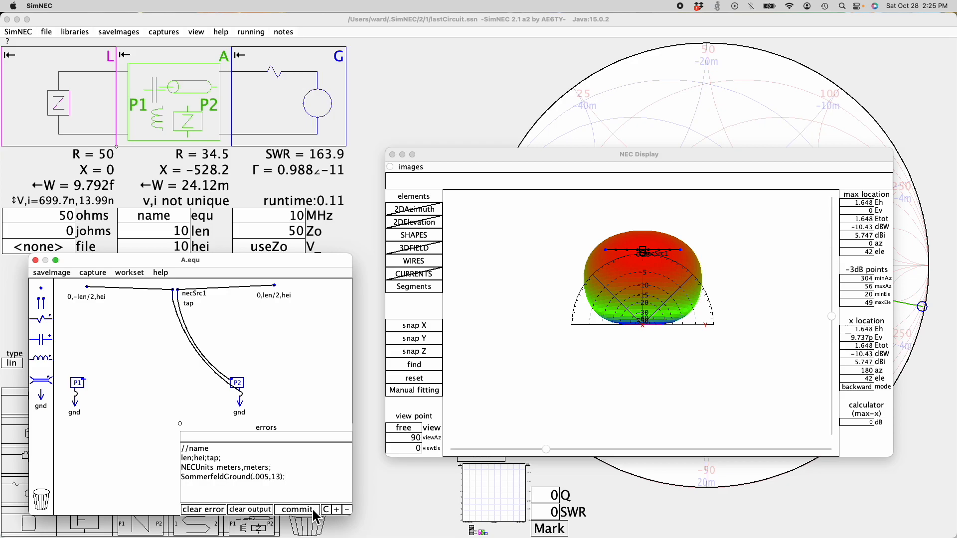
left_click(313, 510)
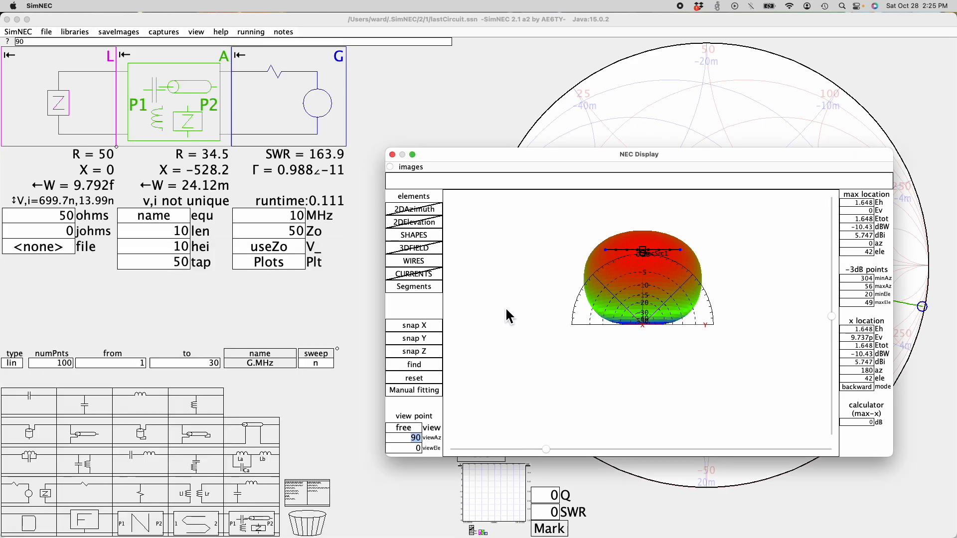
Step: Set the antenna length (len) to 40
left_click_drag(512, 337, 473, 350)
left_click_drag(502, 162, 498, 159)
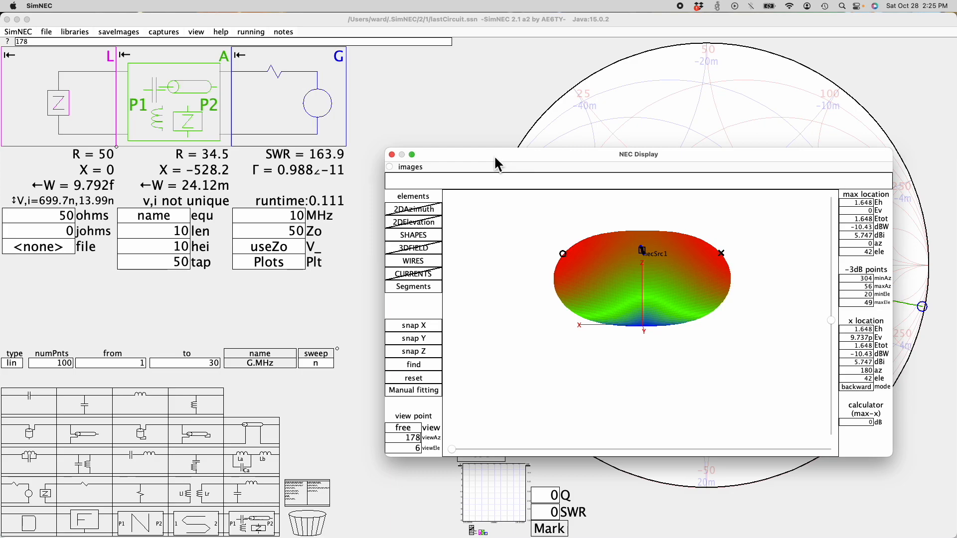
left_click(174, 231)
type("40")
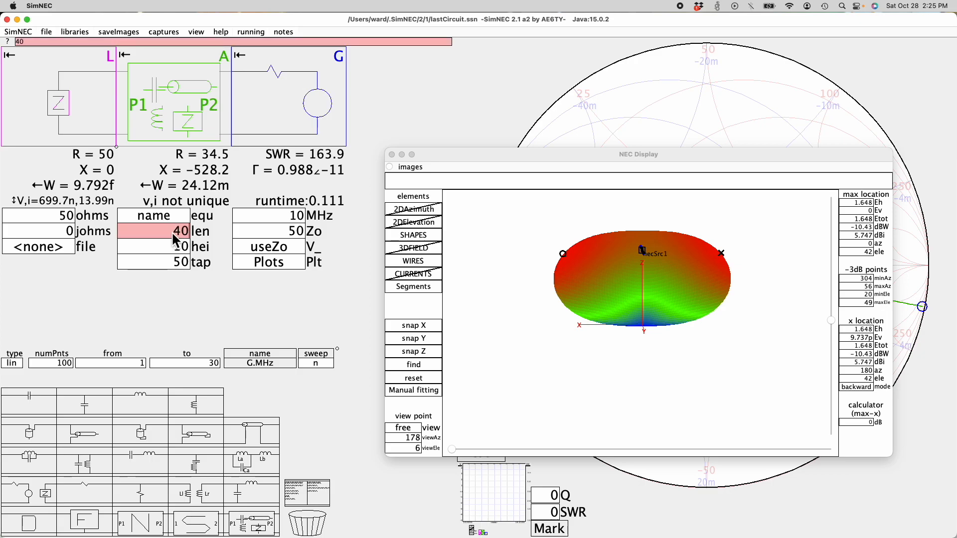
key("Return")
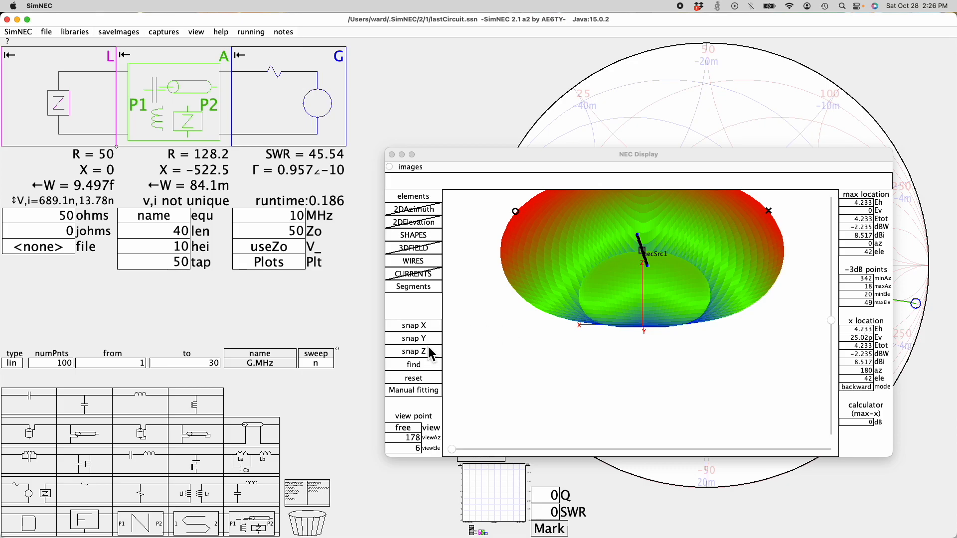
Step: Reset the radiation pattern view and look at the 3D pattern from azimuth 79, elevation 0
left_click(428, 378)
mouse_move(560, 397)
left_mouse_down()
mouse_move(518, 391)
mouse_move(526, 364)
mouse_move(593, 388)
mouse_move(618, 434)
mouse_move(561, 388)
left_mouse_up()
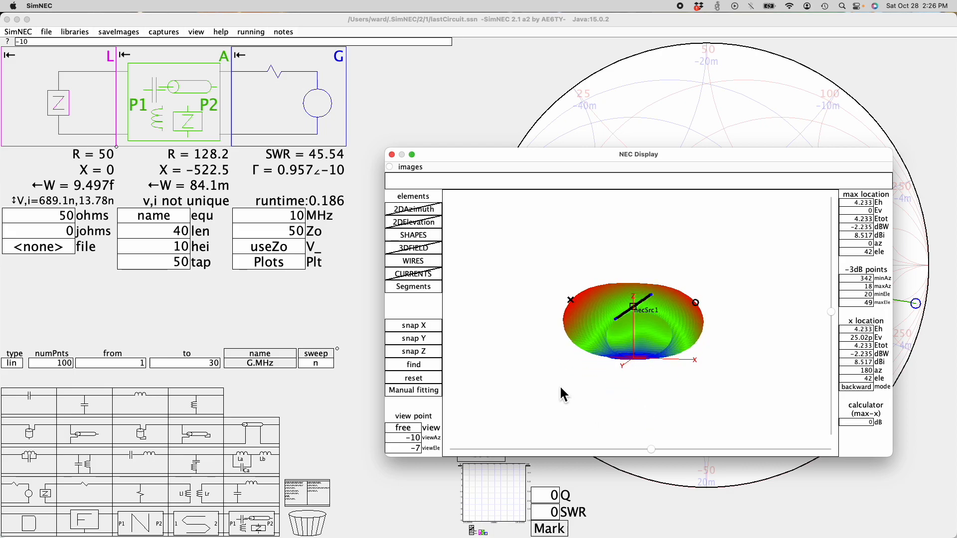
left_click(435, 342)
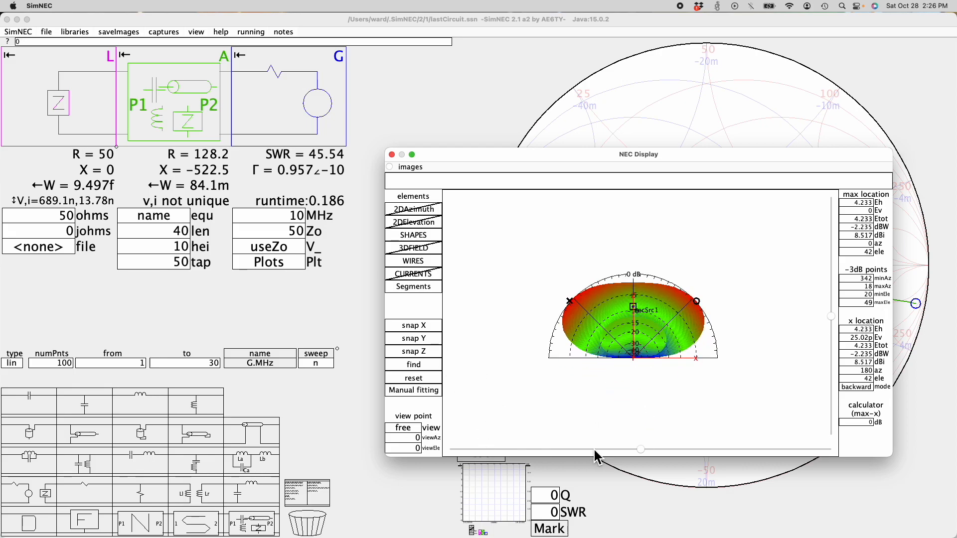
left_click_drag(641, 450, 557, 450)
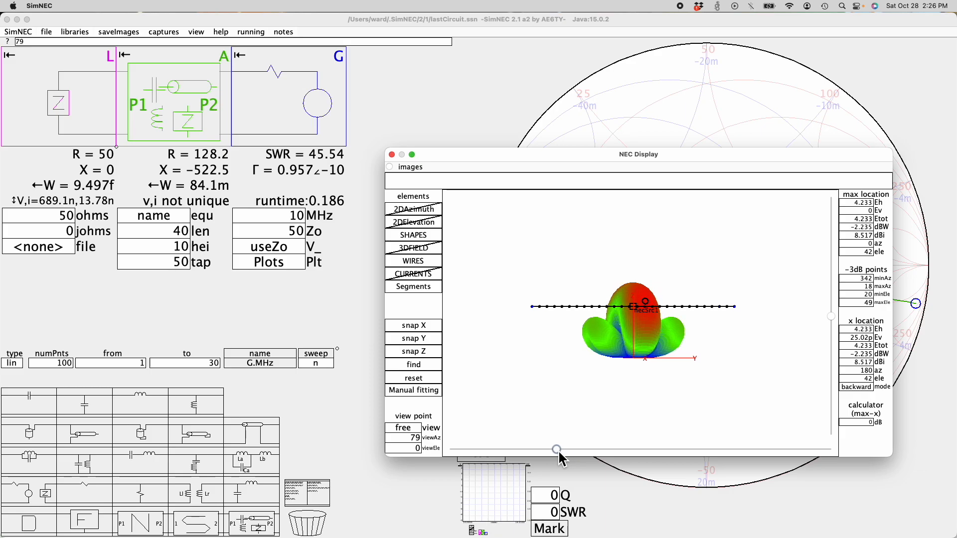
Step: Set the generator frequency to 3.6 MHz
double_click(297, 219)
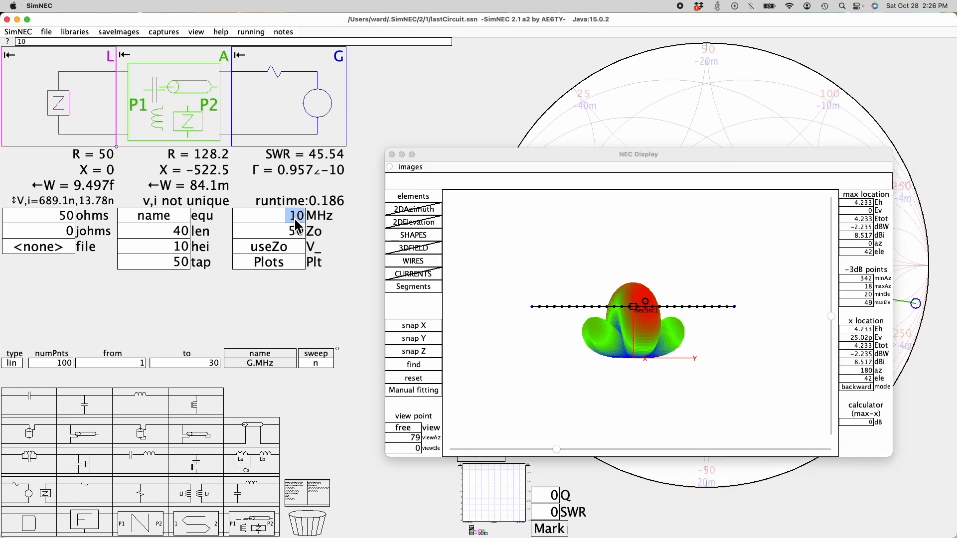
type("3.6")
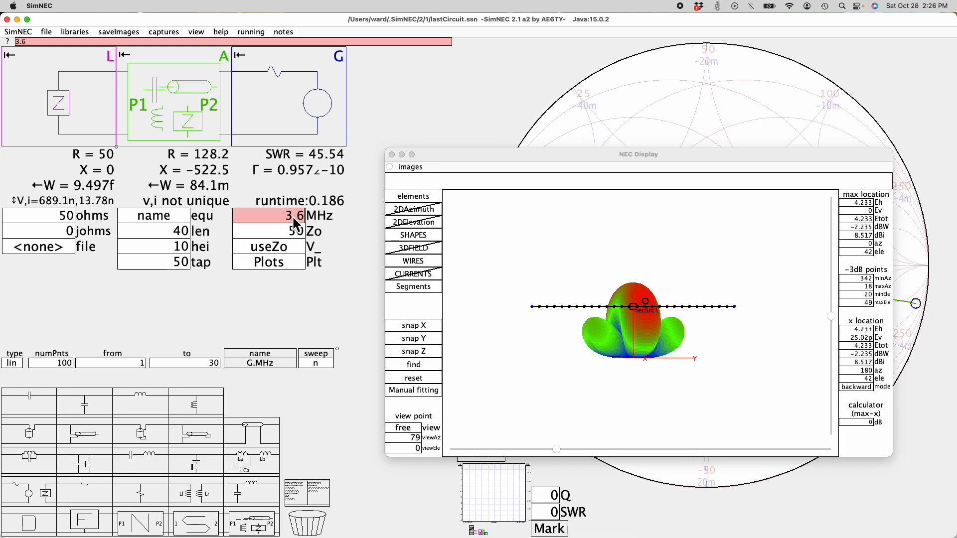
key("Return")
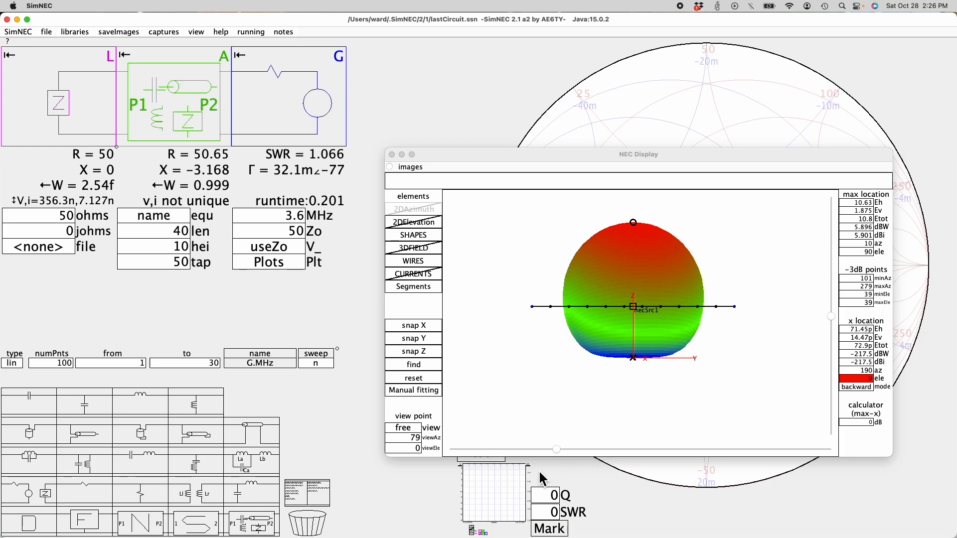
Step: Shrink the NEC Display, reset its pattern view and place it clear of the chart and the sweep settings
left_click(508, 499)
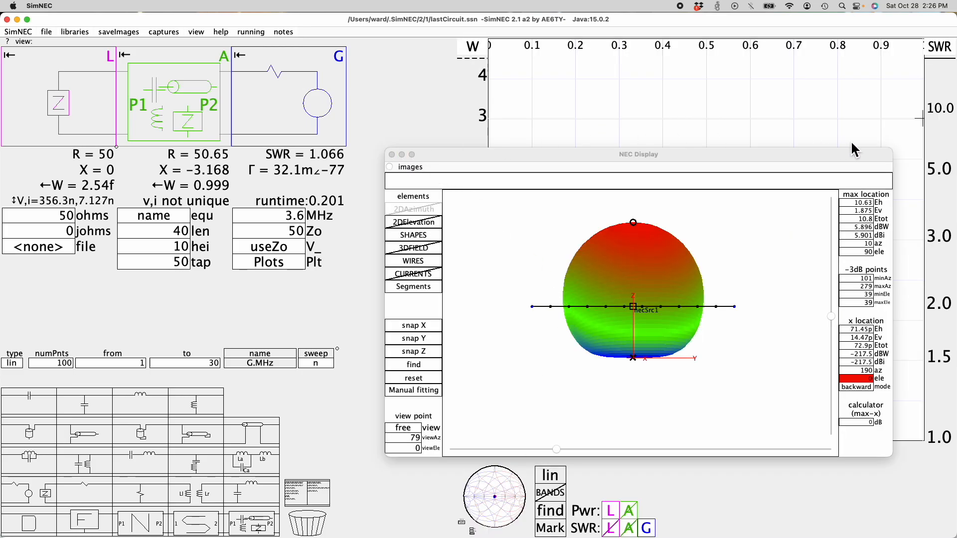
left_click(897, 154)
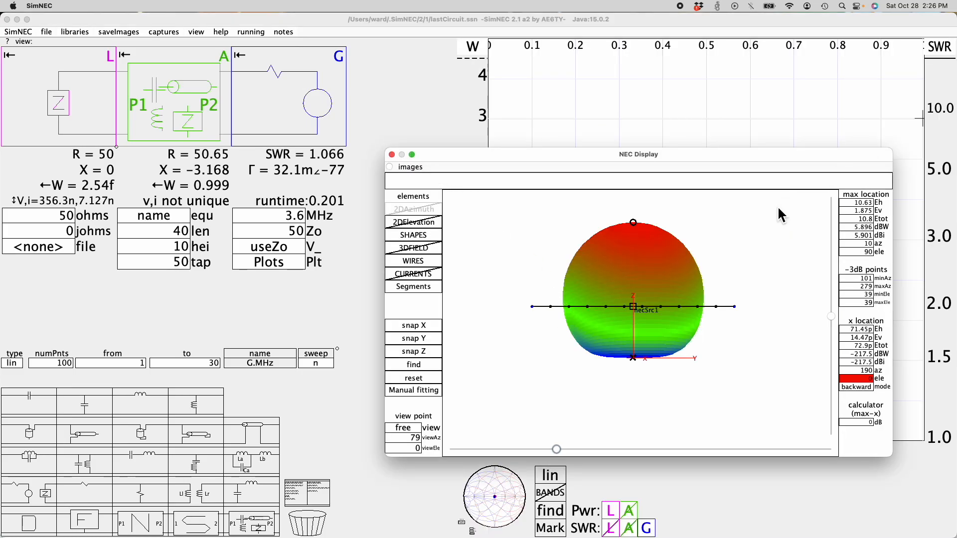
left_click_drag(897, 154, 705, 260)
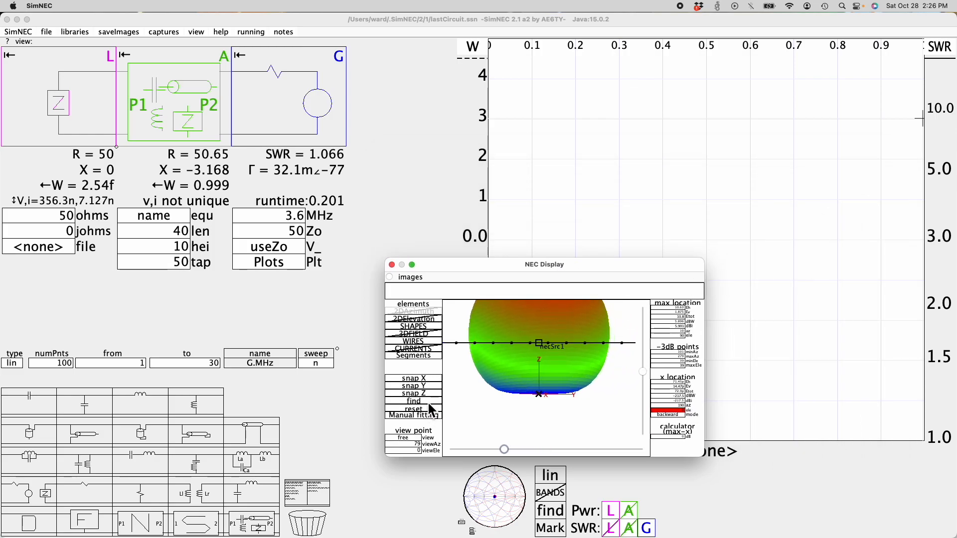
left_click(429, 409)
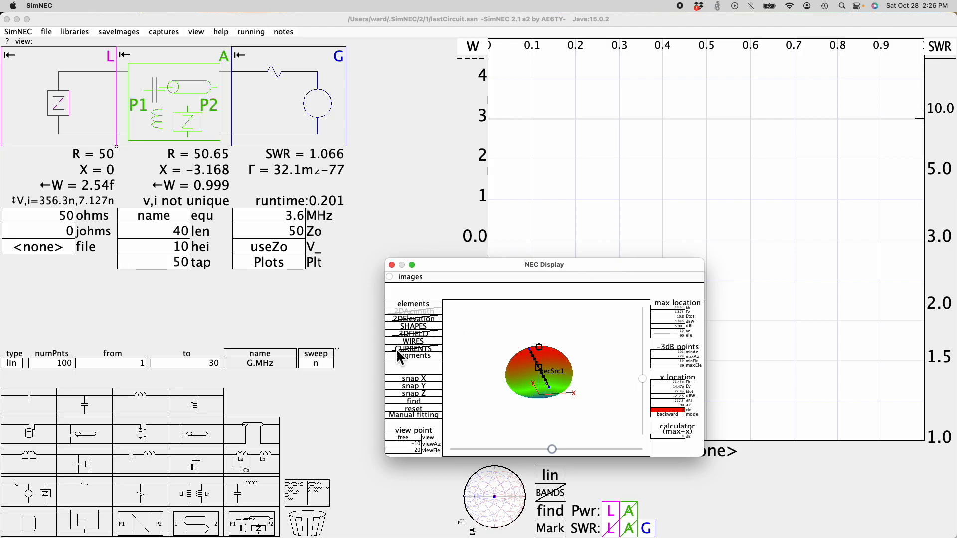
left_click_drag(585, 263, 297, 321)
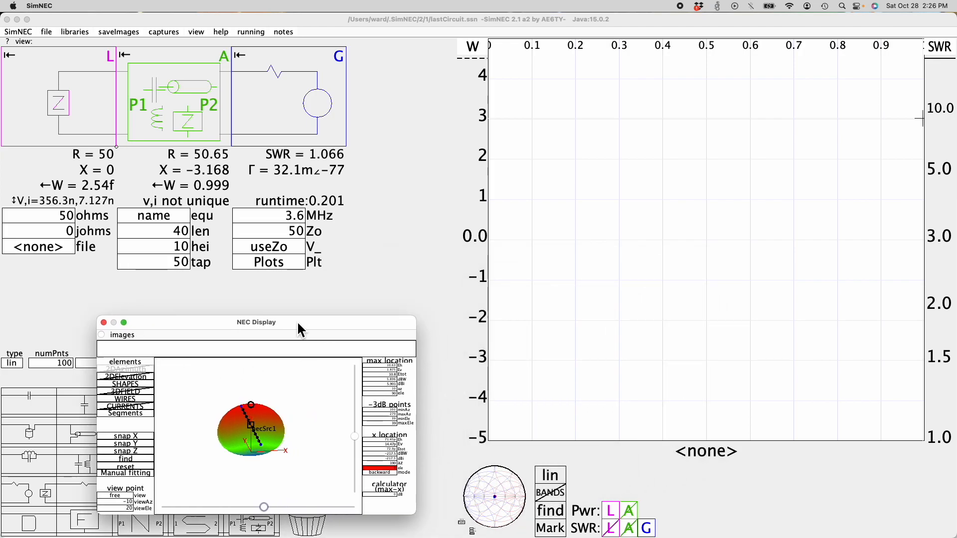
left_click(498, 487)
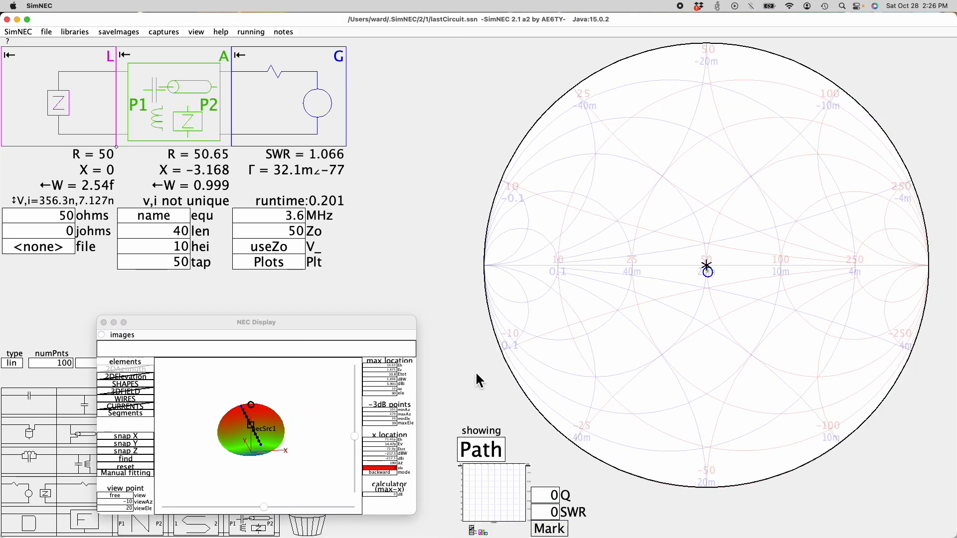
left_click_drag(396, 324, 355, 389)
Step: Turn on the G.MHz sweep and show it as an SWR plot with the frequency bands marked
left_click(327, 363)
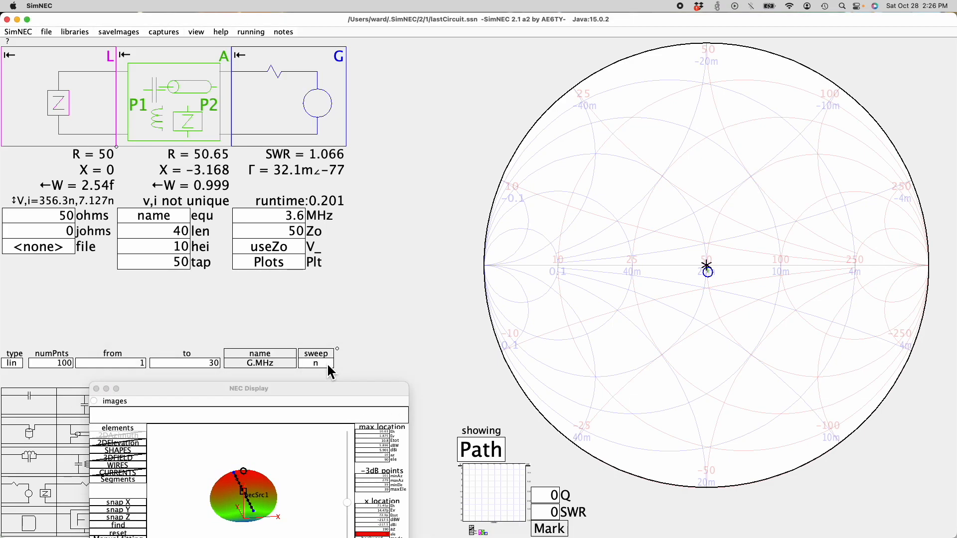
left_click(494, 455)
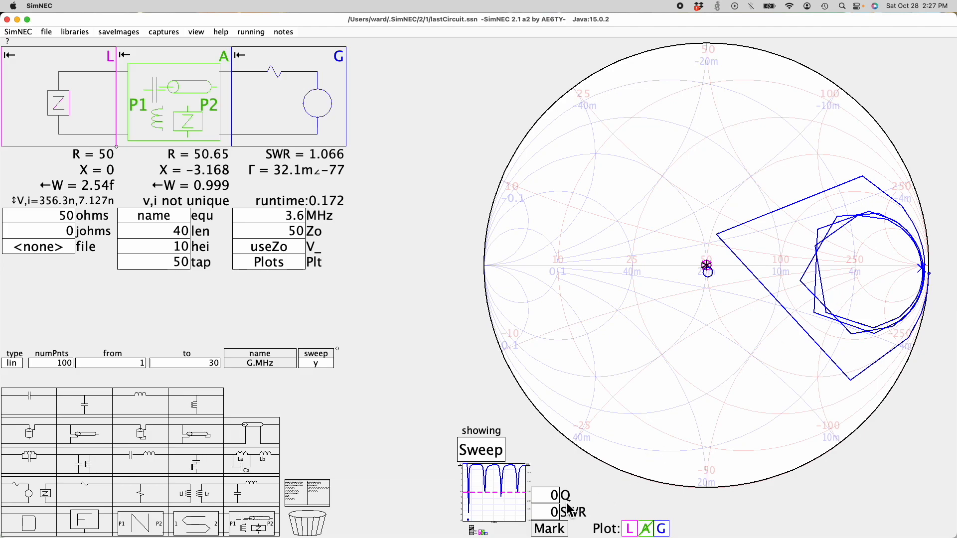
left_click(516, 512)
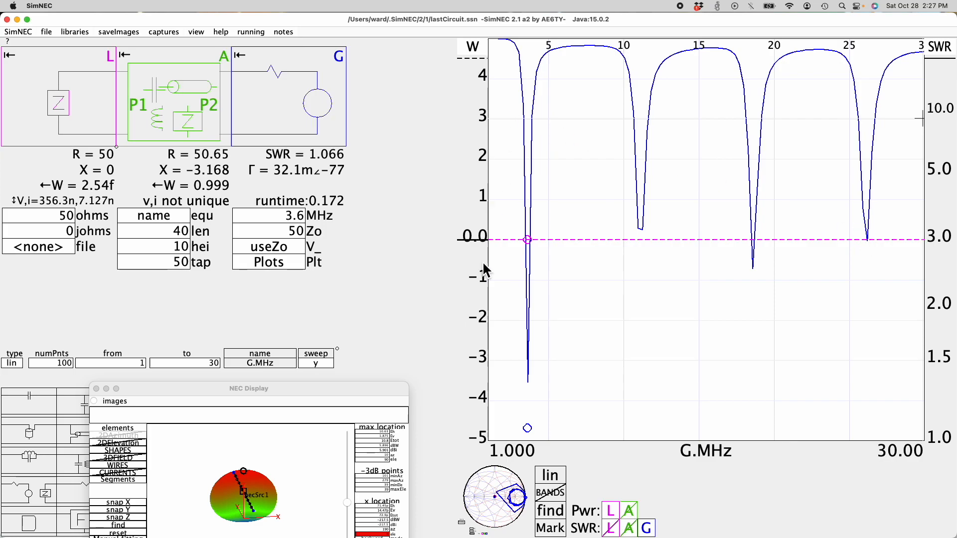
left_click(550, 503)
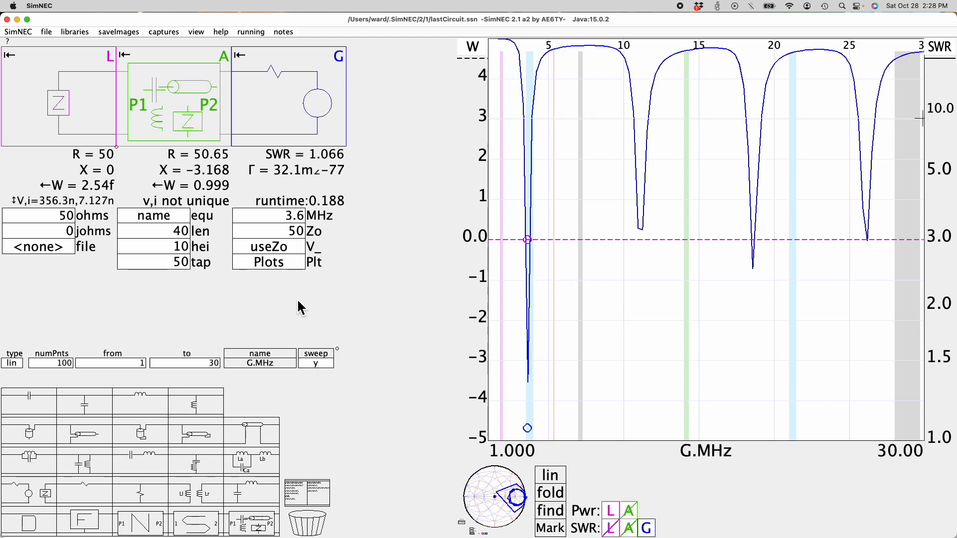
Step: Format the tap parameter with linear increment mode, an increment of 1 and a range of {1,50}
left_click(172, 262)
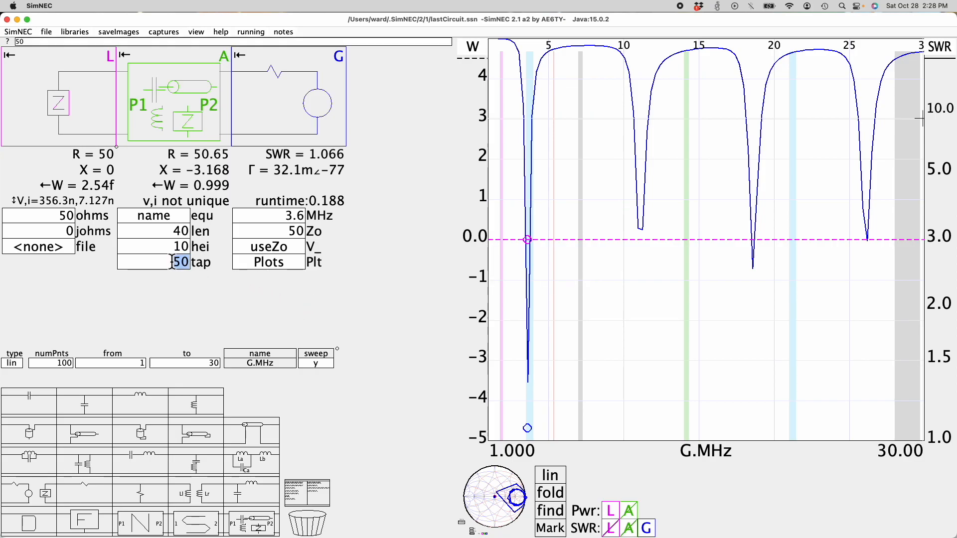
right_click(172, 262)
left_click(204, 318)
left_click(225, 333)
type("1")
key("Return")
left_click(228, 345)
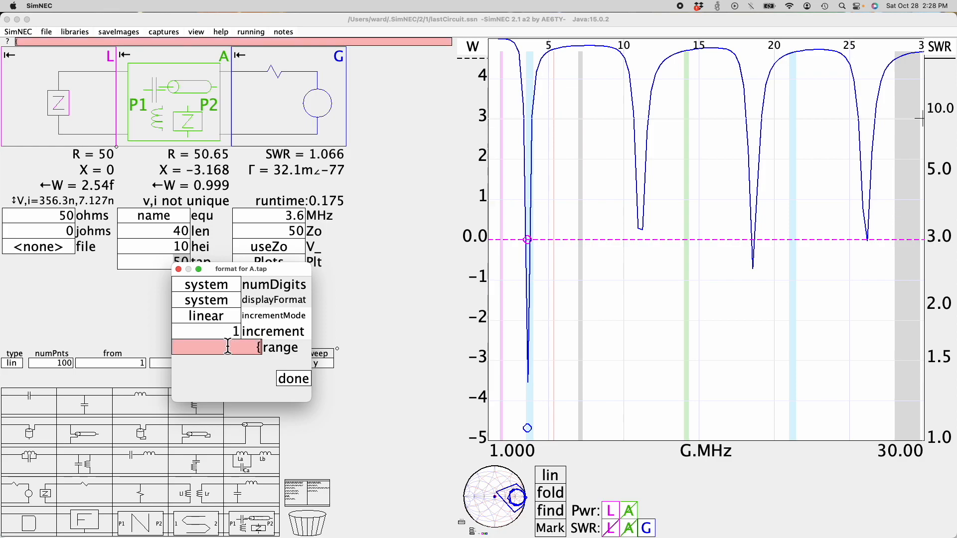
type("{1,50}")
key("Return")
left_click(289, 382)
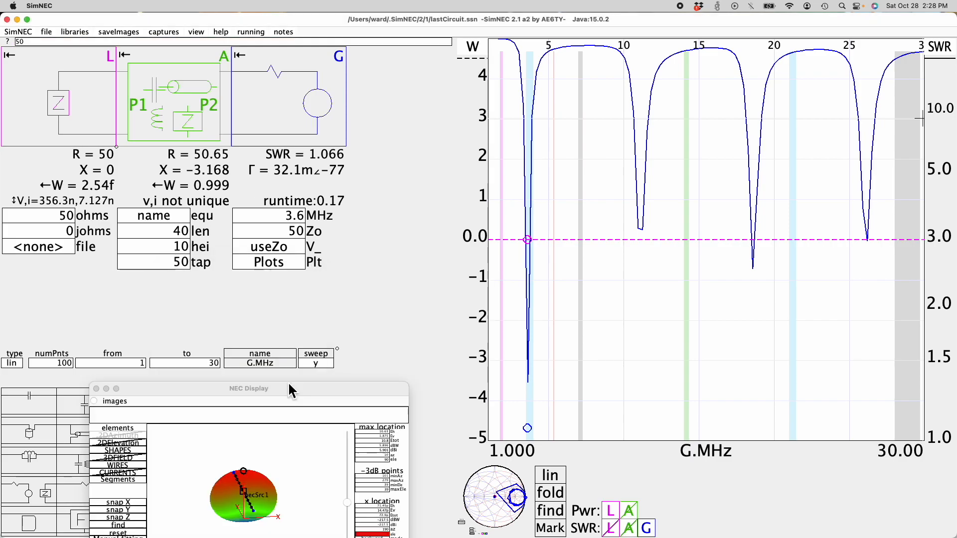
Step: Set the antenna's tap to 40 to compare the swept SWR curve
left_click(175, 269)
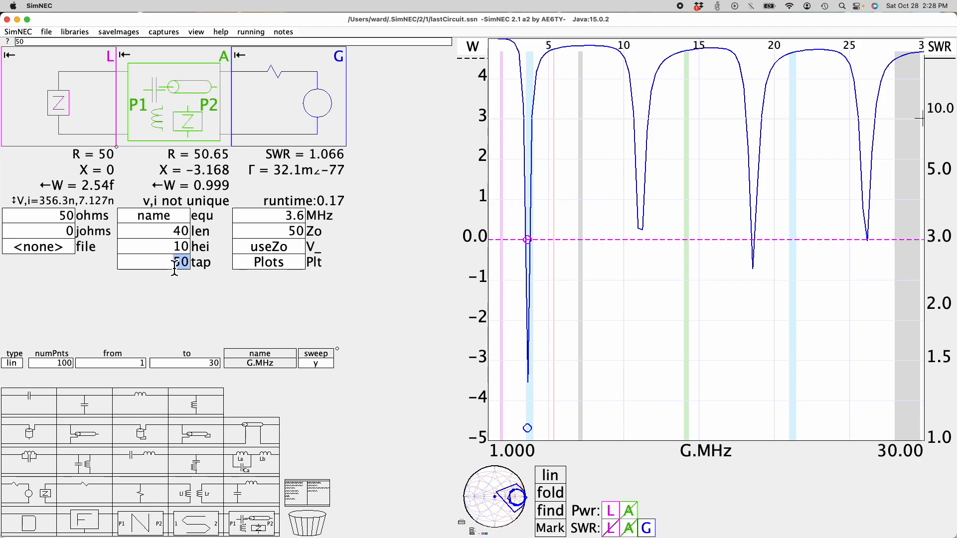
type("40")
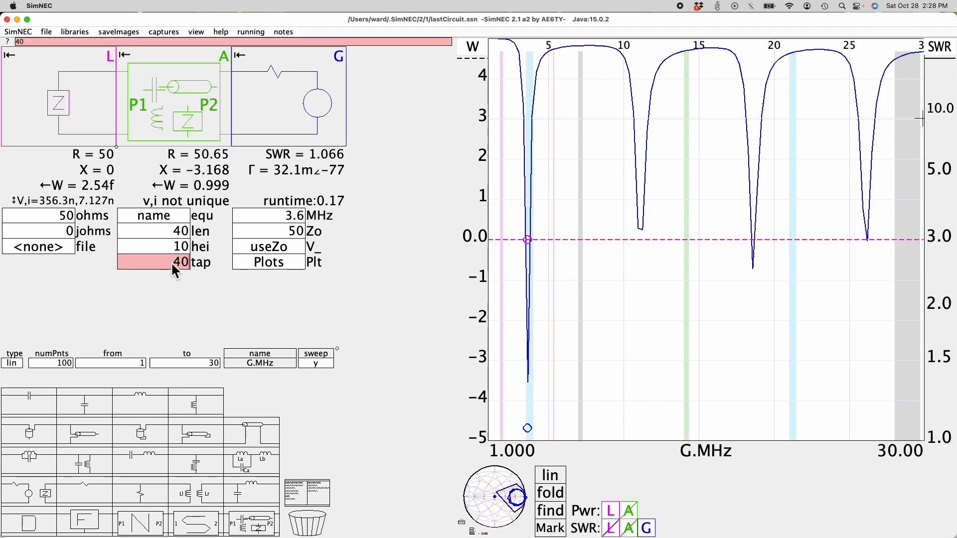
key("Return")
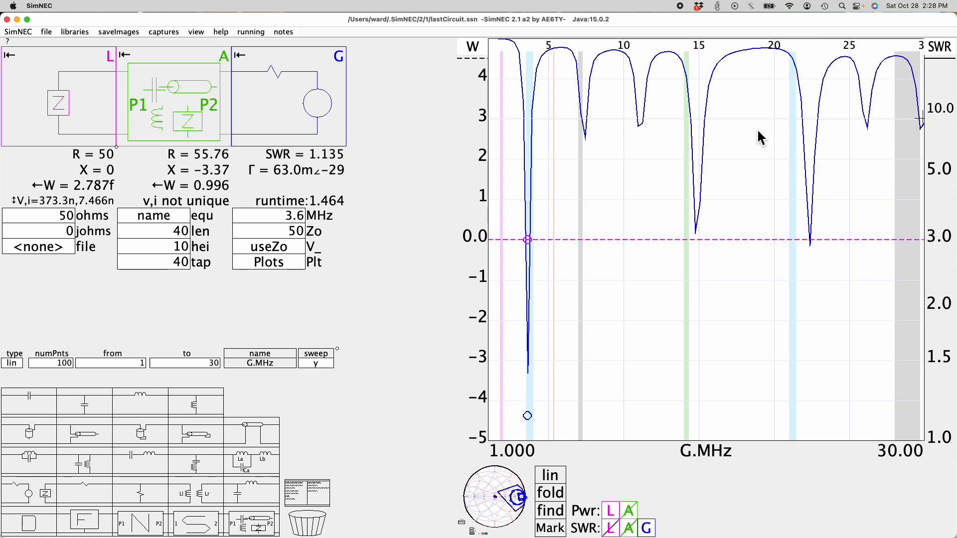
Step: Lower the antenna's tap to 39 and onward to 30
left_click(176, 264)
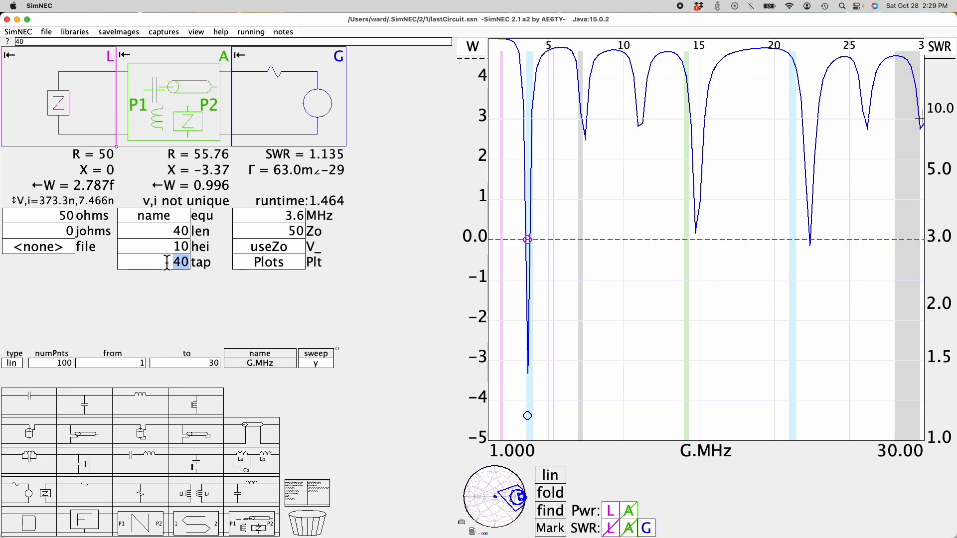
type("39")
key("Return")
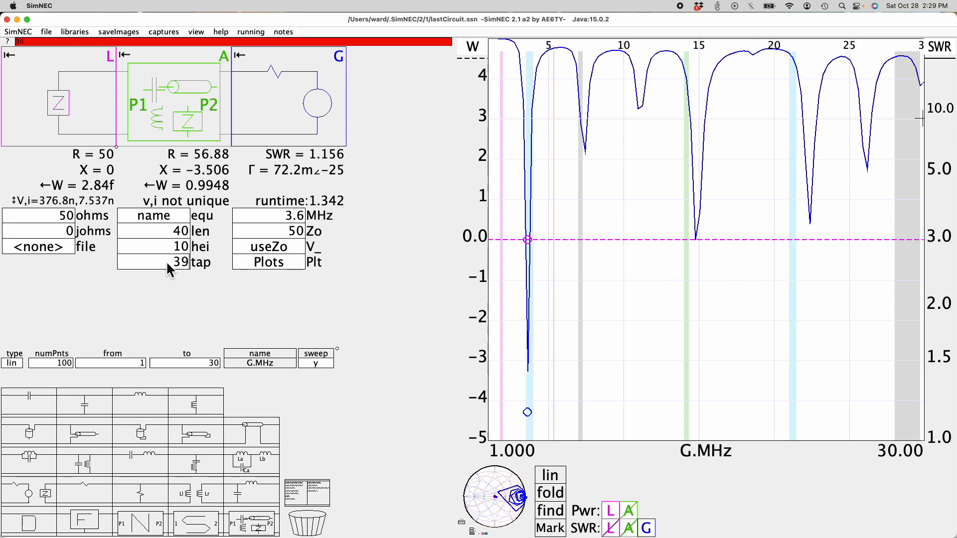
key("BackSpace")
type("0")
key("Return")
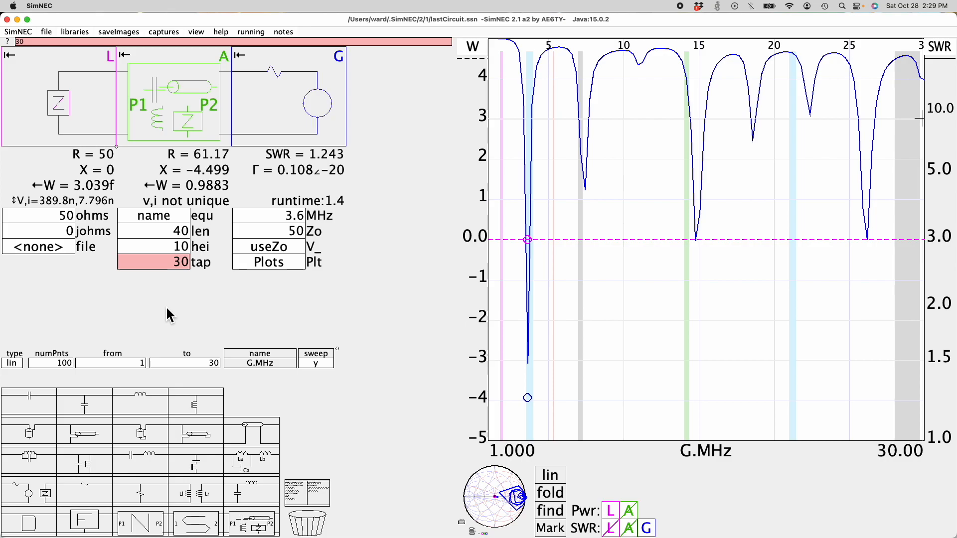
key("Return")
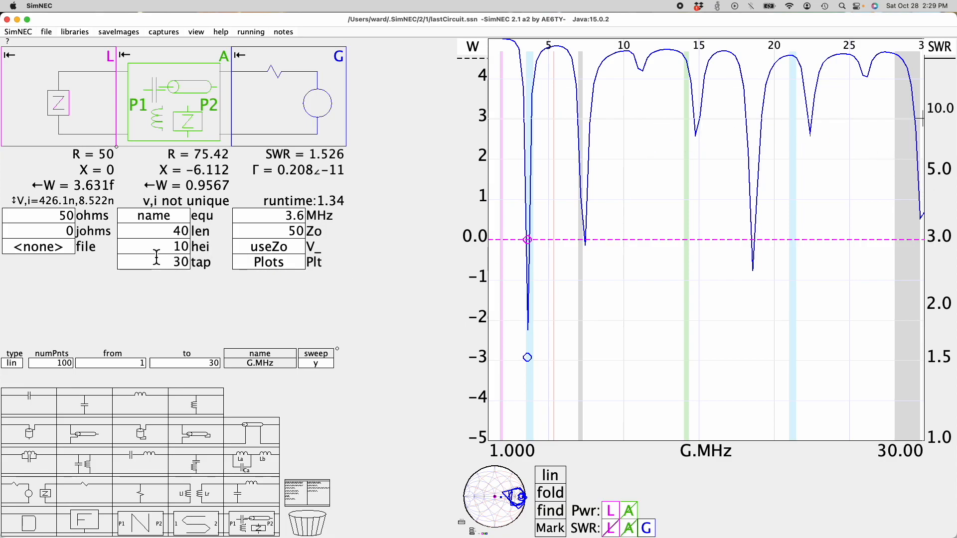
Step: Tune the antenna length (len) to 41.62, trying 42.04 along the way, to shift the SWR dips toward the marked bands
left_click(163, 231)
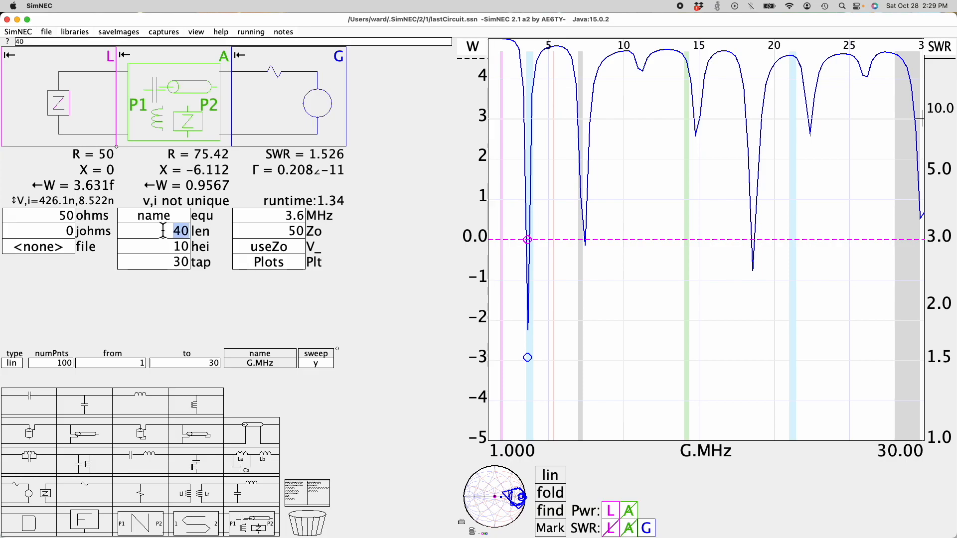
type("40.4")
key("Return")
scroll(162, 228, "up", 1)
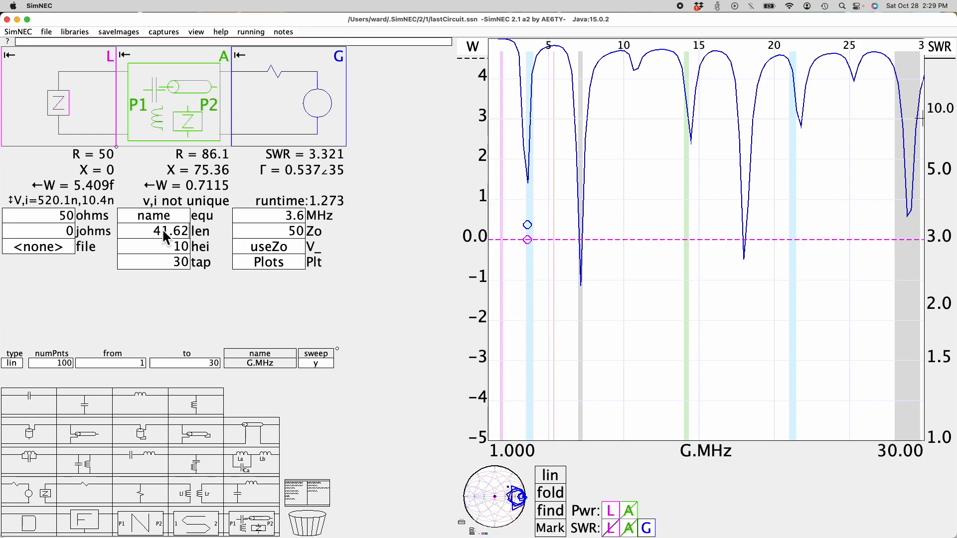
key("Return")
scroll(163, 229, "up", 1)
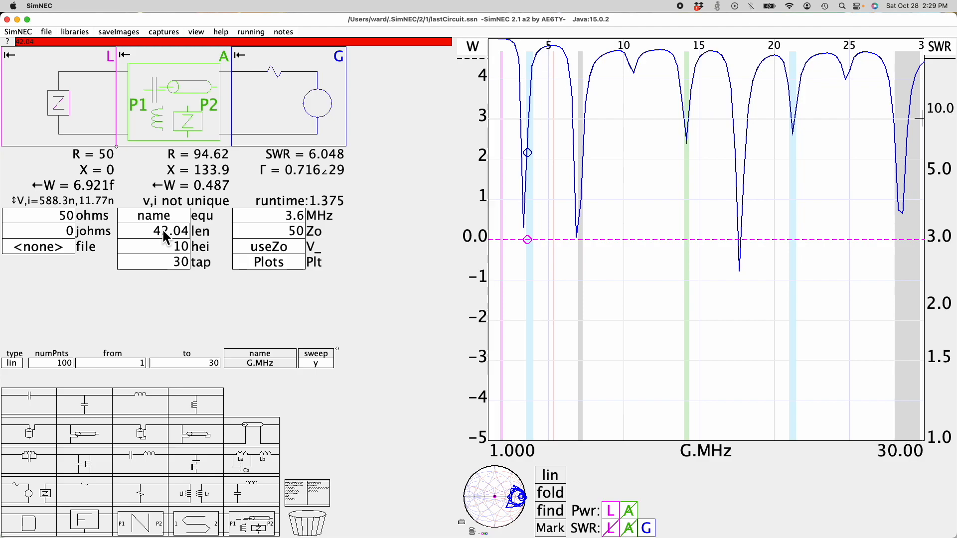
scroll(162, 228, "down", 1)
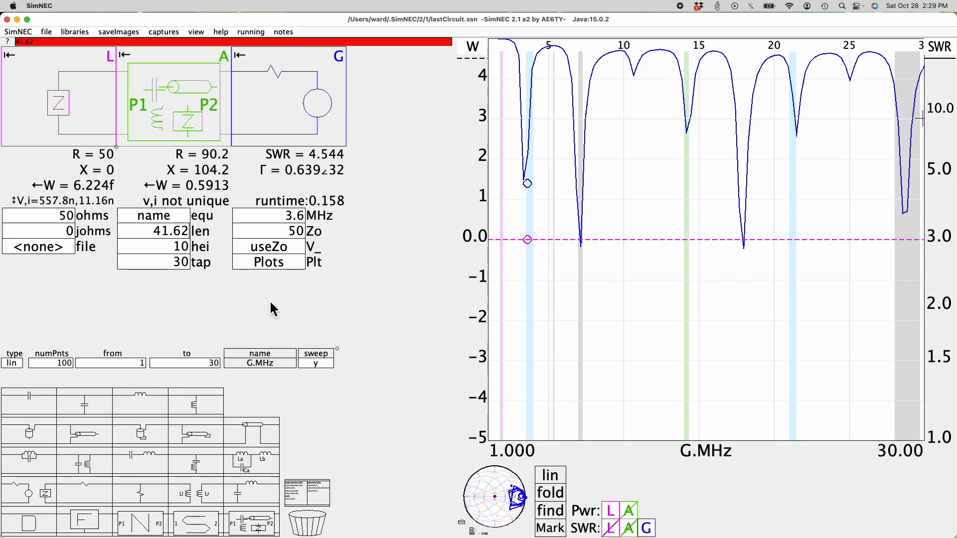
Step: Set the antenna's tap to 10 and display the sweep on the large Smith chart
left_click(168, 267)
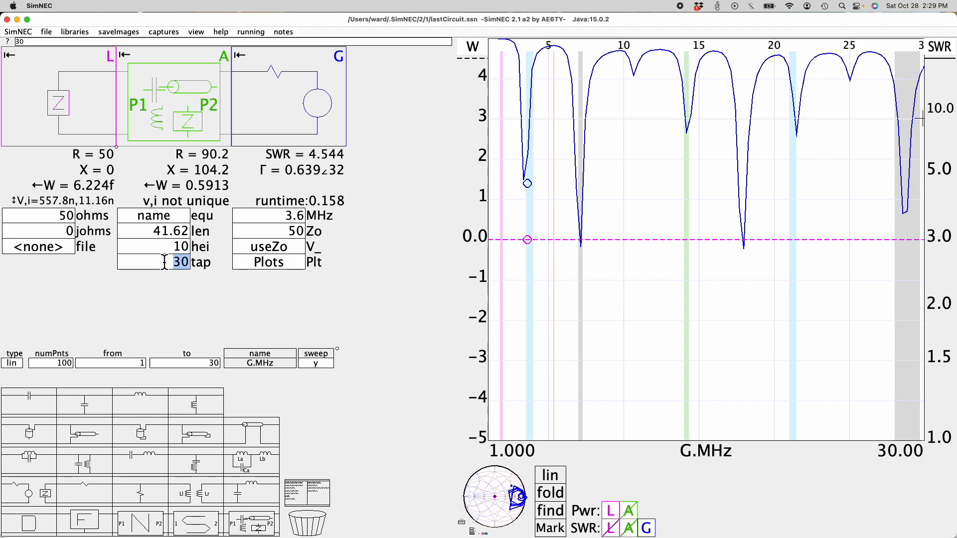
type("10")
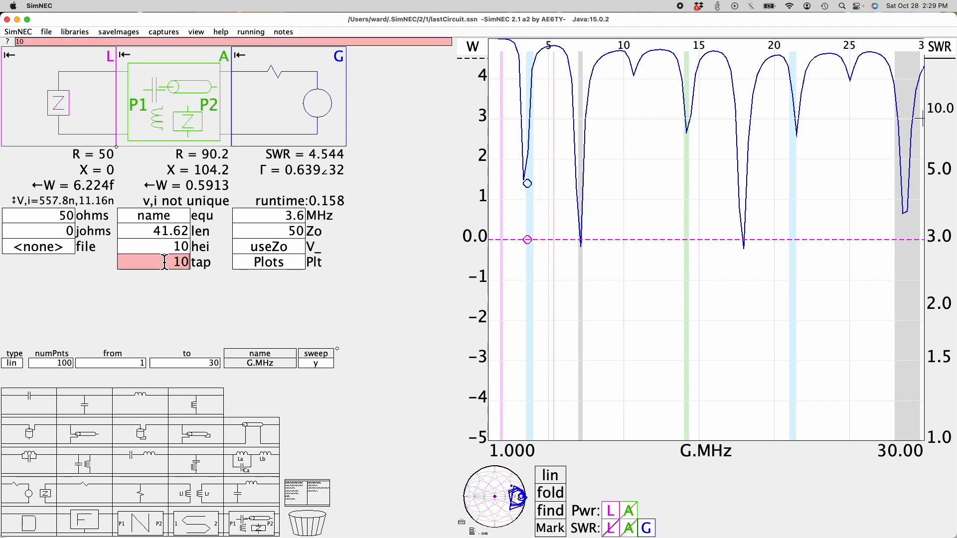
key("Return")
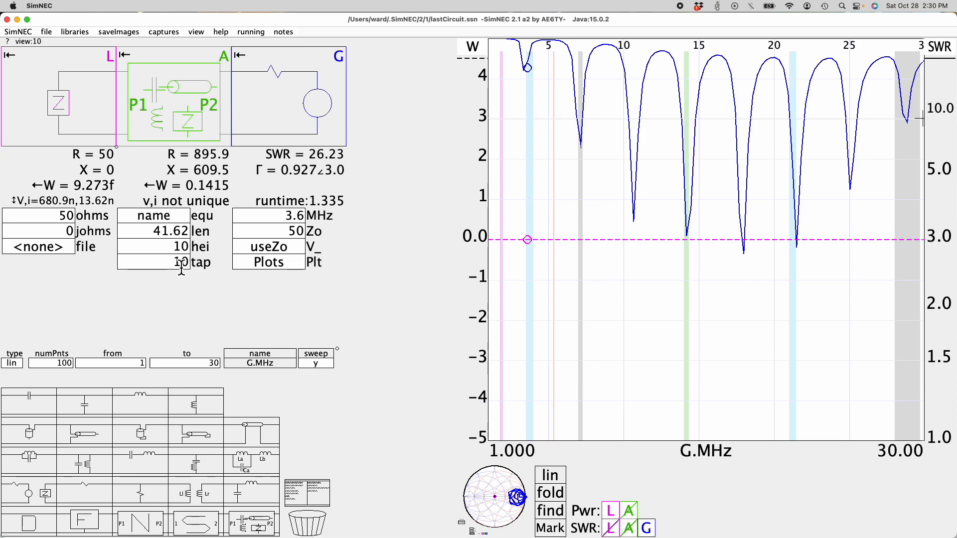
left_click(503, 495)
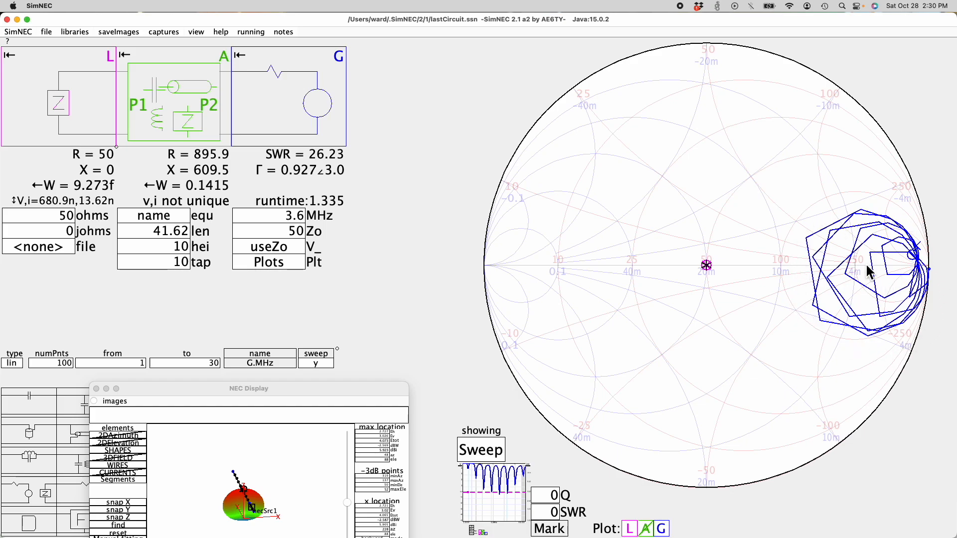
Step: Insert a coupled-inductor transformer block between the antenna and the generator, keeping the NEC display clear of the parts palette
left_click_drag(292, 391, 545, 319)
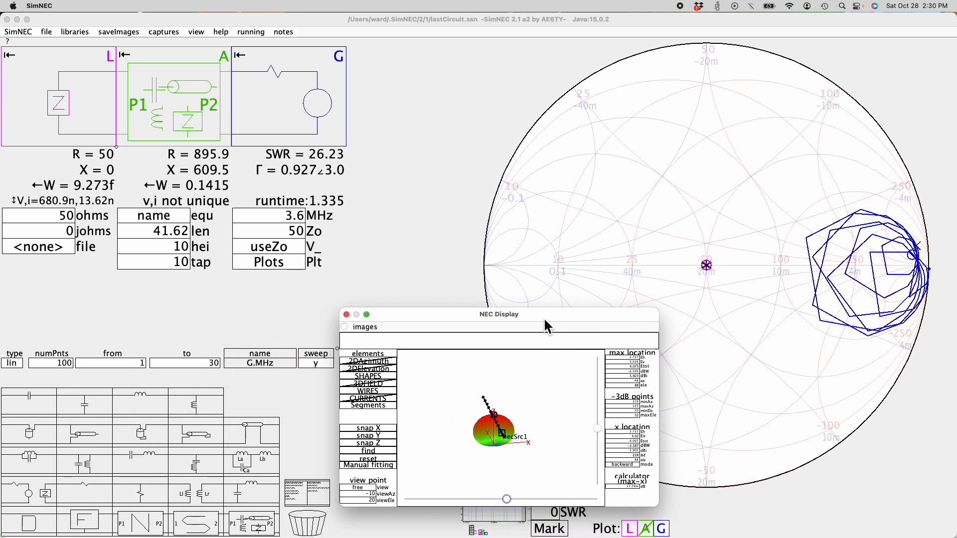
left_click(196, 508)
left_click_drag(188, 505, 282, 106)
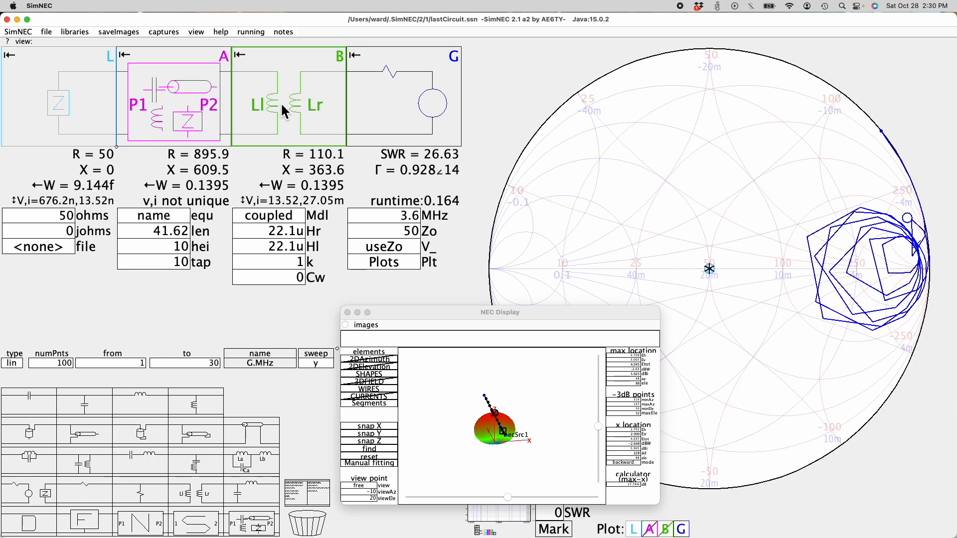
Step: Set the transformer's Hl to 49u and Hr to 1u, and change its model from coupled to auto
left_click(270, 251)
type("49")
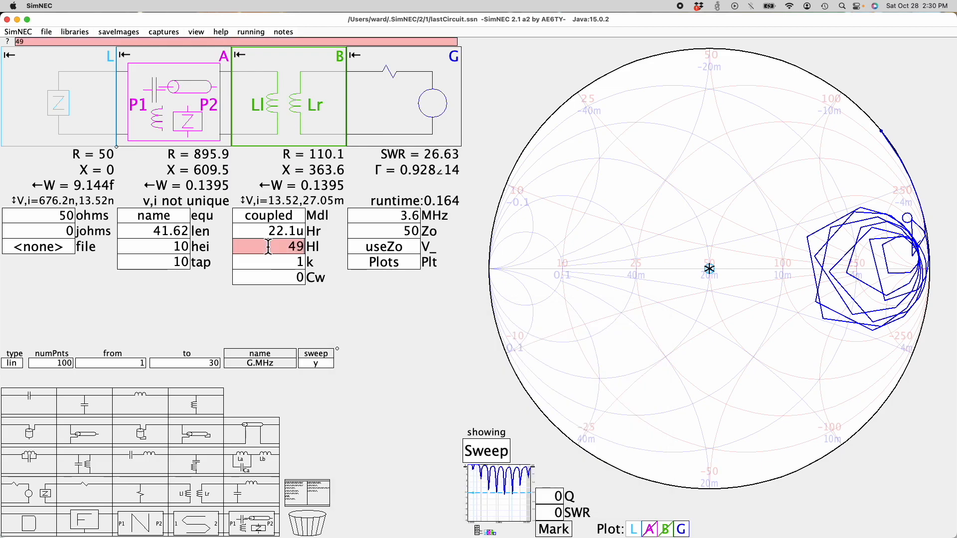
type("u")
left_click(283, 231)
type("1")
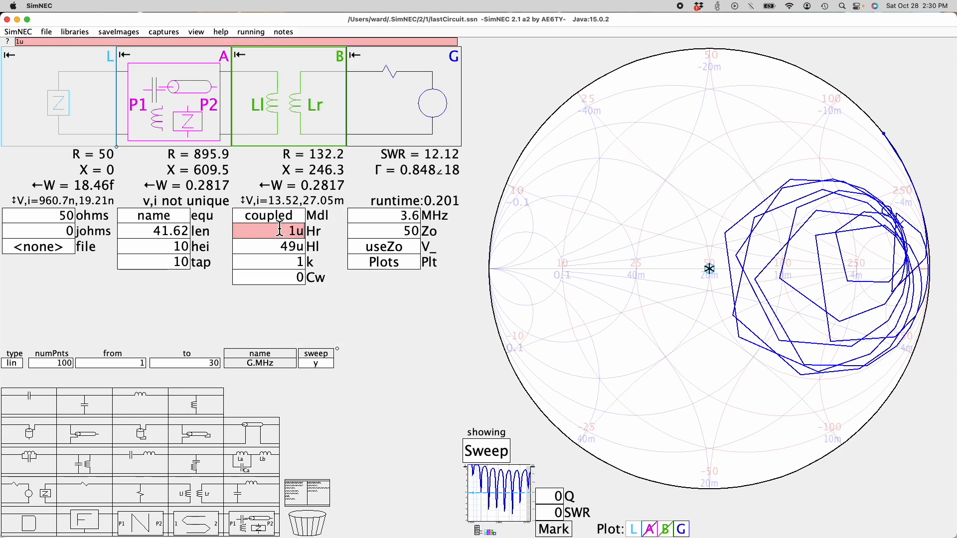
key("Return")
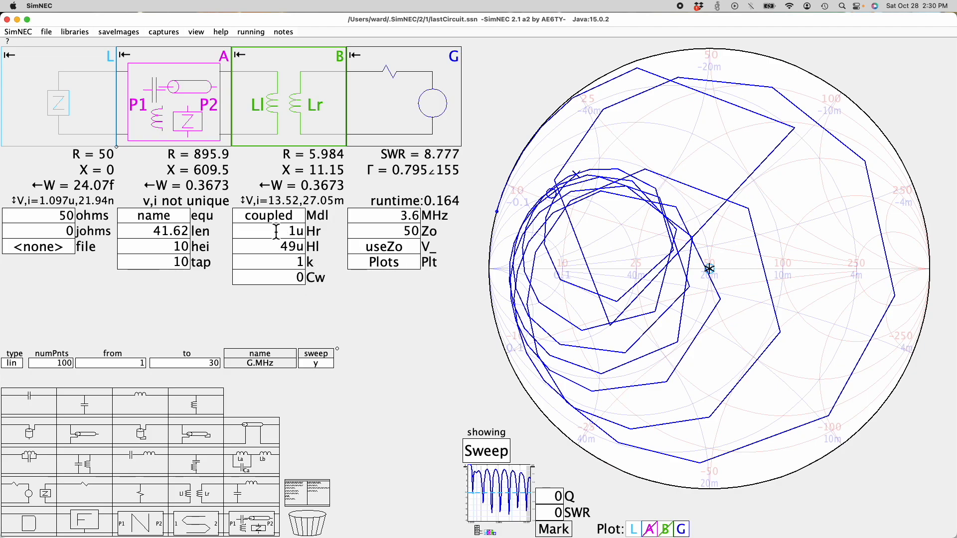
left_click(278, 217)
left_click(277, 217)
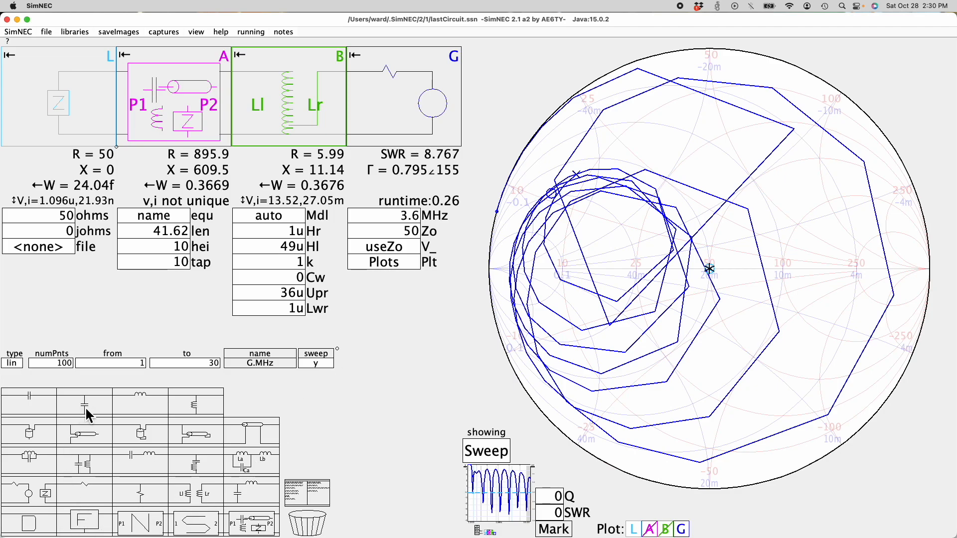
Step: Insert a shunt capacitor between the transformer and the generator and set its capacitance to 100p
left_click_drag(85, 413, 400, 122)
left_click(389, 219)
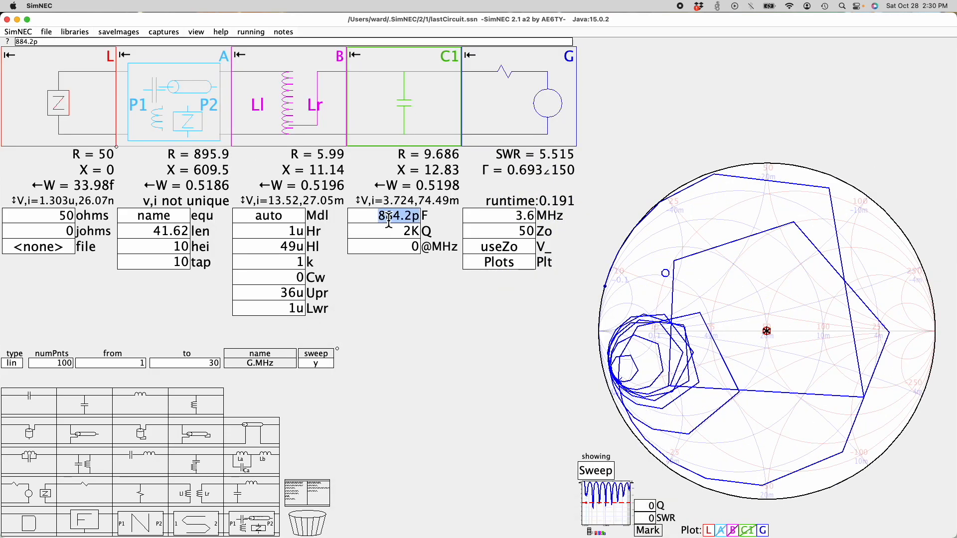
type("100p")
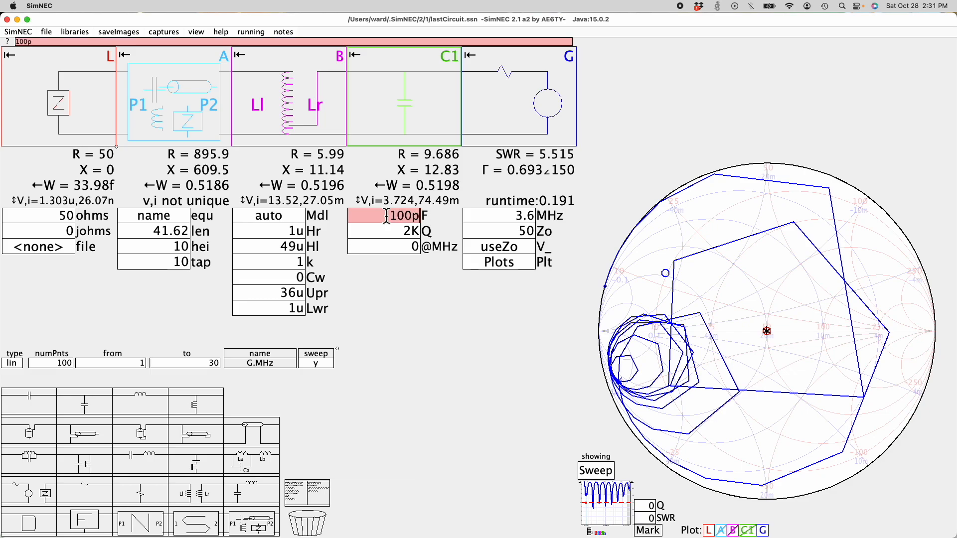
key("Return")
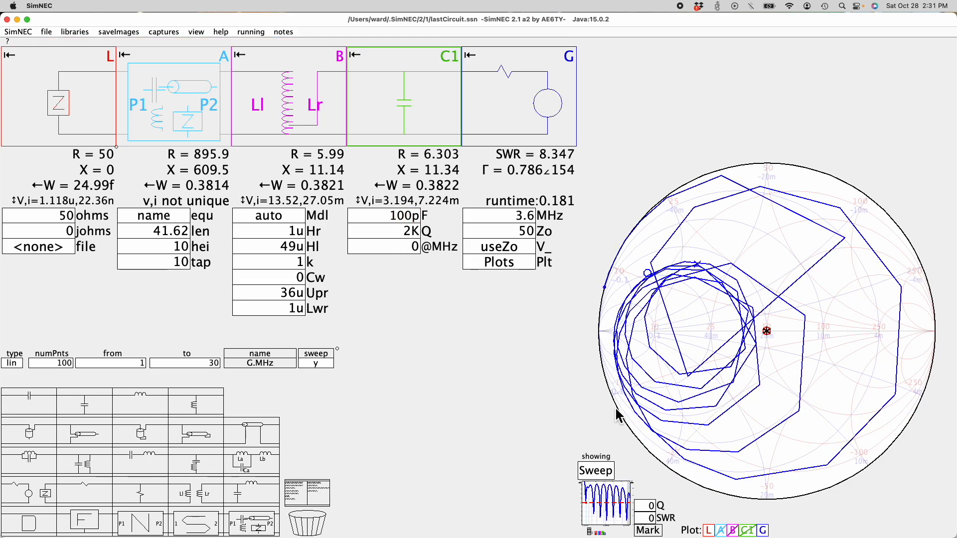
Step: Return to the SWR sweep plot, raise the antenna length (len) to 46.44 and close the NEC display
left_click(607, 493)
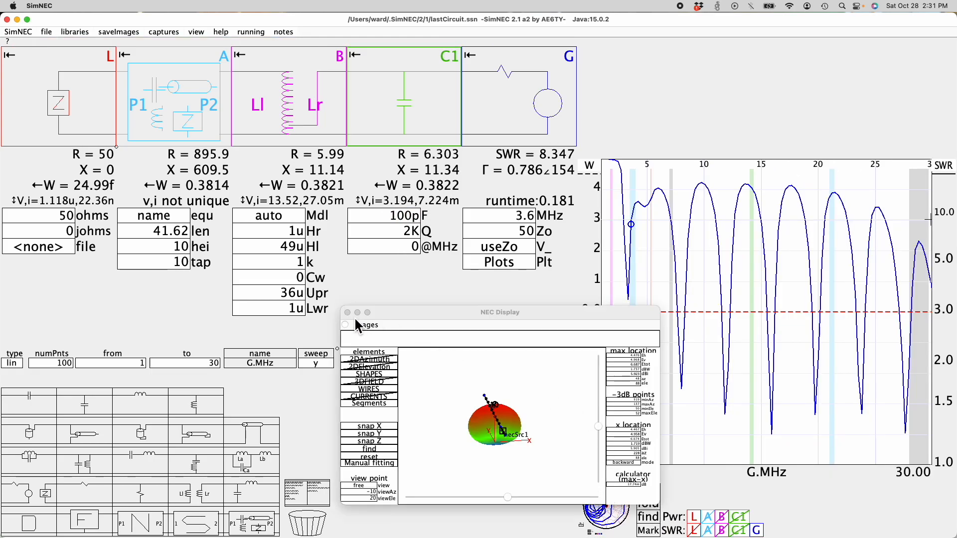
left_click_drag(382, 316, 164, 349)
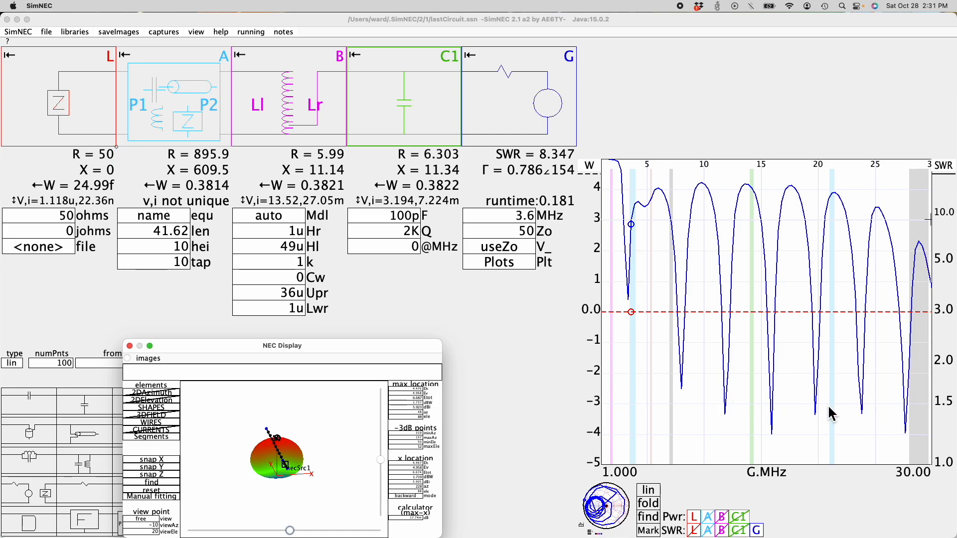
left_click(167, 232)
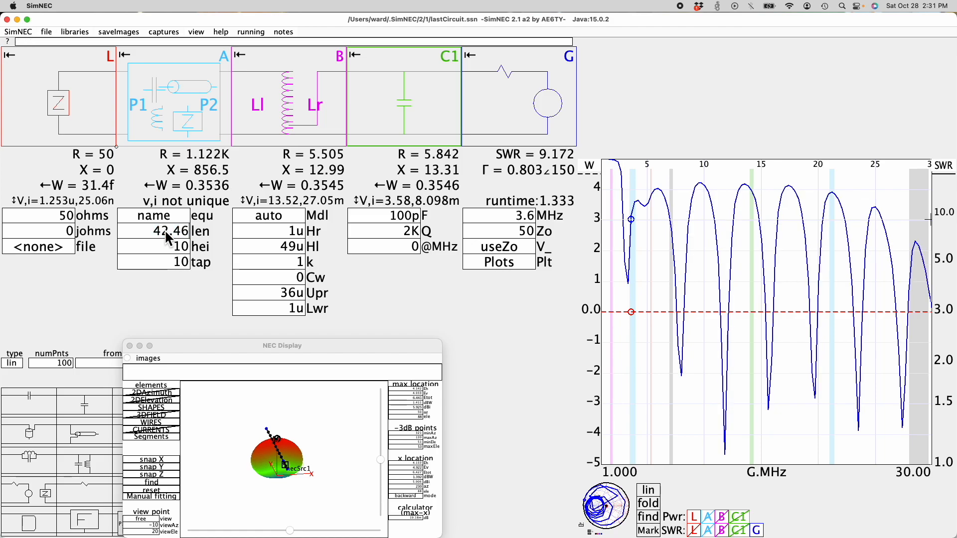
scroll(165, 230, "up", 4)
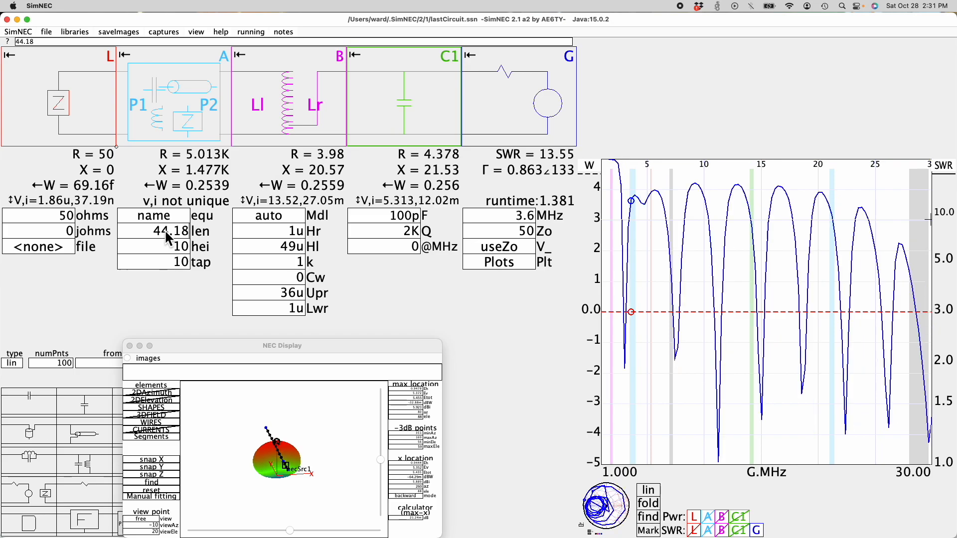
scroll(165, 231, "up", 4)
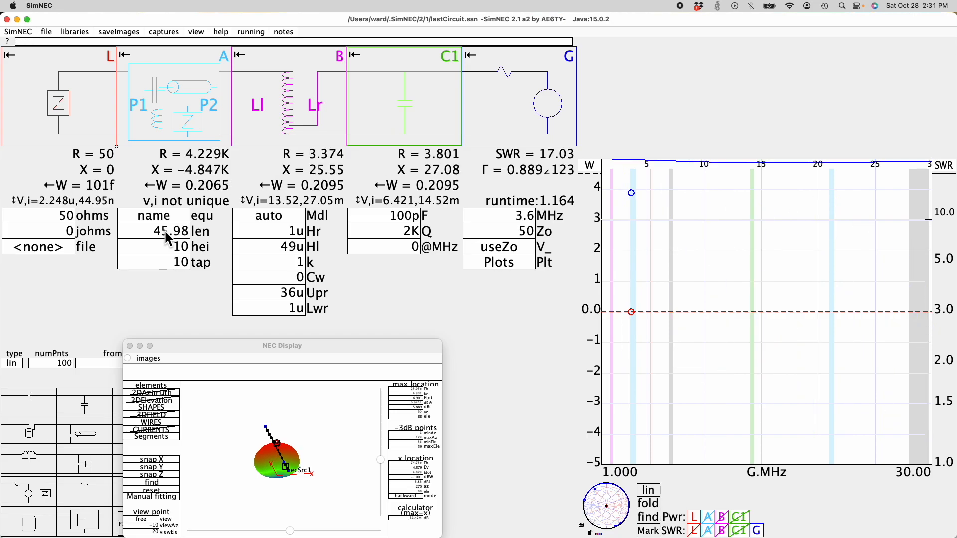
scroll(164, 230, "up", 1)
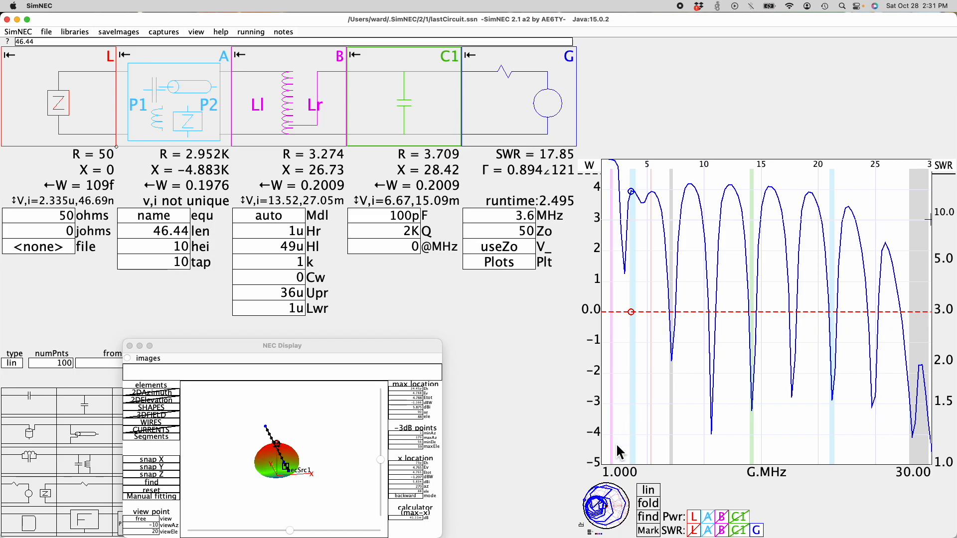
left_click(130, 346)
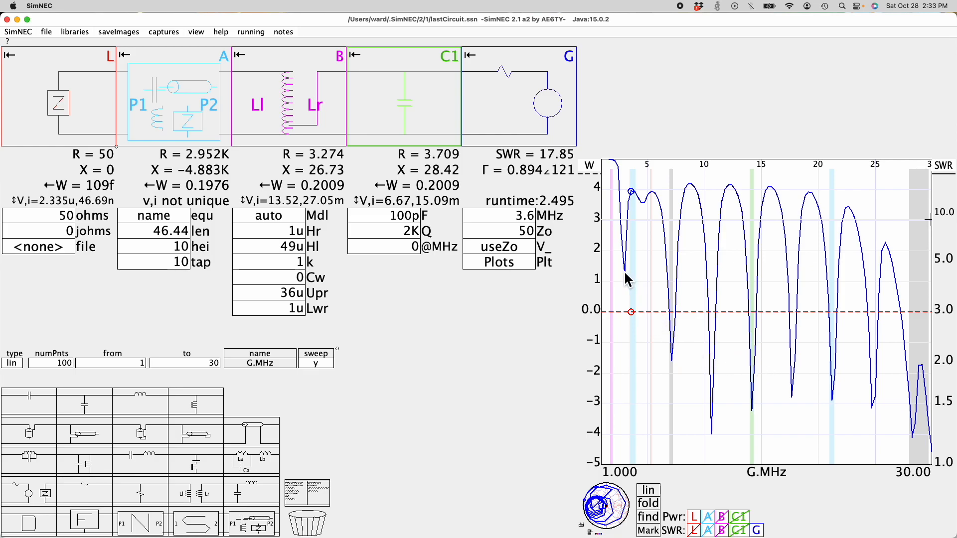
Step: In the antenna's schematic, shift necSrc1 toward the -len/2 end and insert a second NEC source in the wire, with its tap named Ctap
left_click(164, 220)
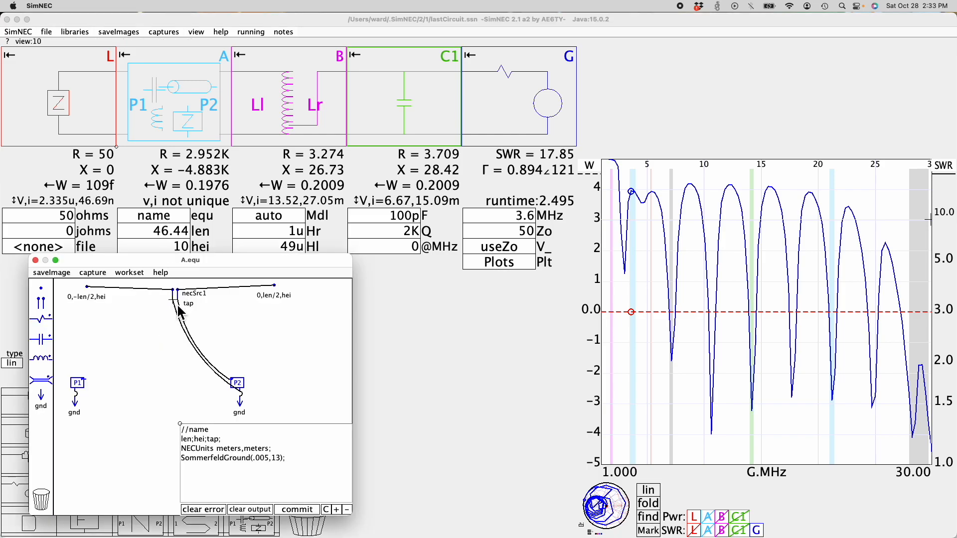
left_click_drag(177, 298, 131, 300)
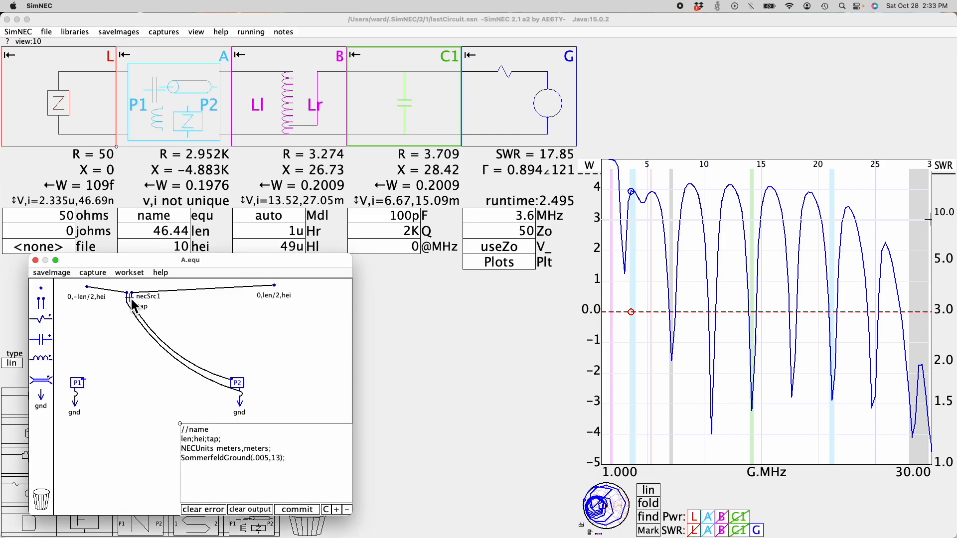
left_click_drag(41, 307, 215, 299)
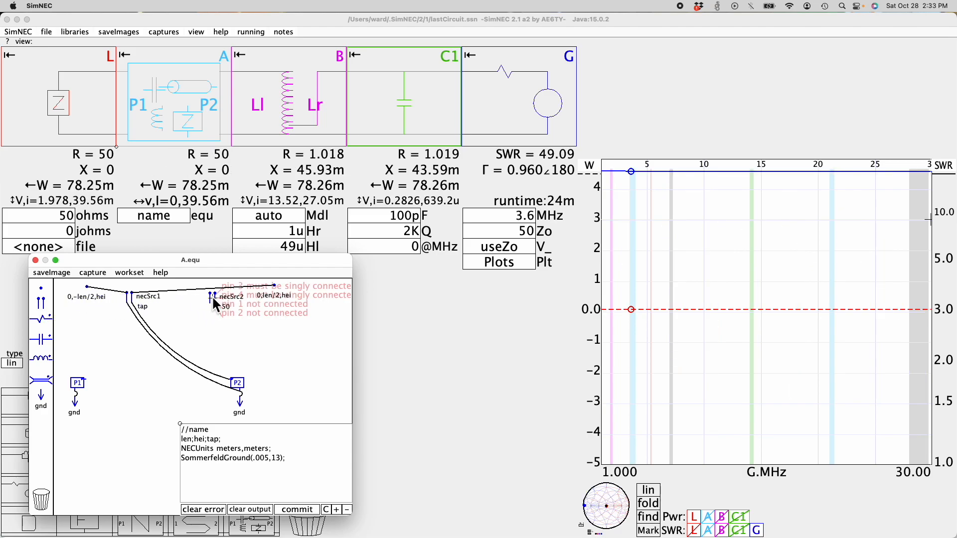
left_click_drag(275, 284, 219, 292)
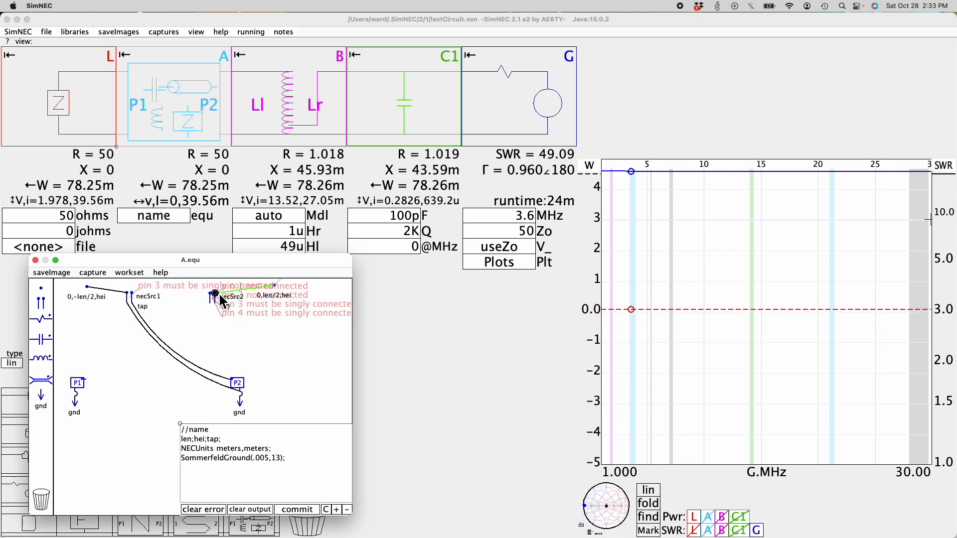
left_click_drag(134, 293, 209, 294)
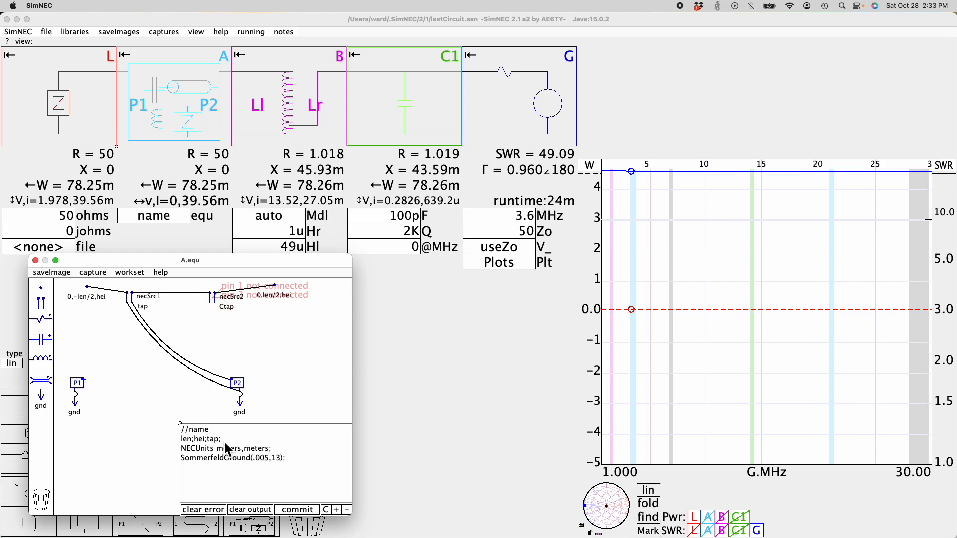
Step: Declare Ctap and Fcen as additional parameters after tap in the antenna's equation text
type("tap;C")
key("BackSpace")
type("Fcen;")
key("Return")
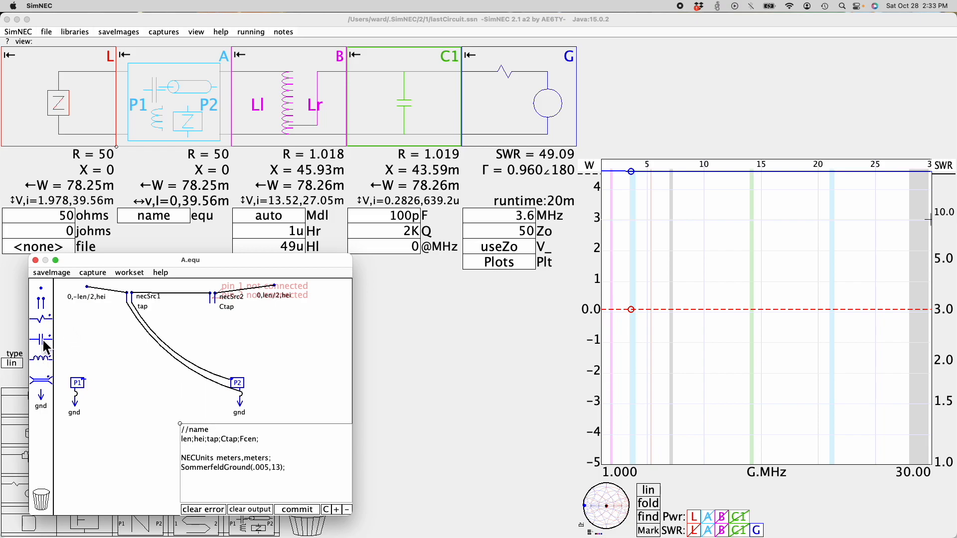
Step: Add a capacitor with value Fcen to the antenna schematic and wire it across the second NEC source
mouse_move(44, 344)
left_mouse_down()
mouse_move(231, 344)
mouse_move(214, 335)
left_mouse_up()
left_click_drag(202, 329, 215, 304)
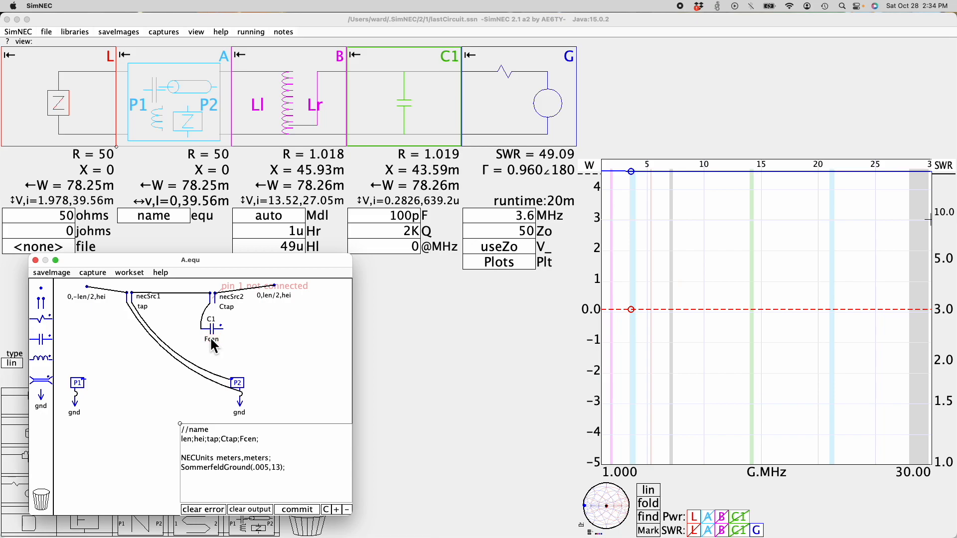
left_click(218, 305)
Step: Set the antenna's Ctap parameter to 50, moving the schematic window aside to expose the parameter list
left_click_drag(215, 272, 288, 291)
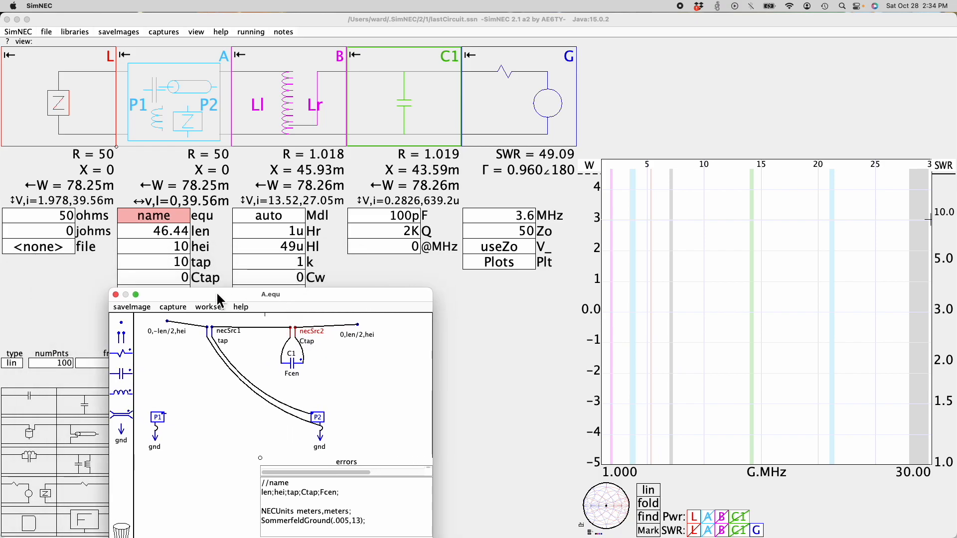
left_click(179, 280)
type("50")
left_click(359, 326)
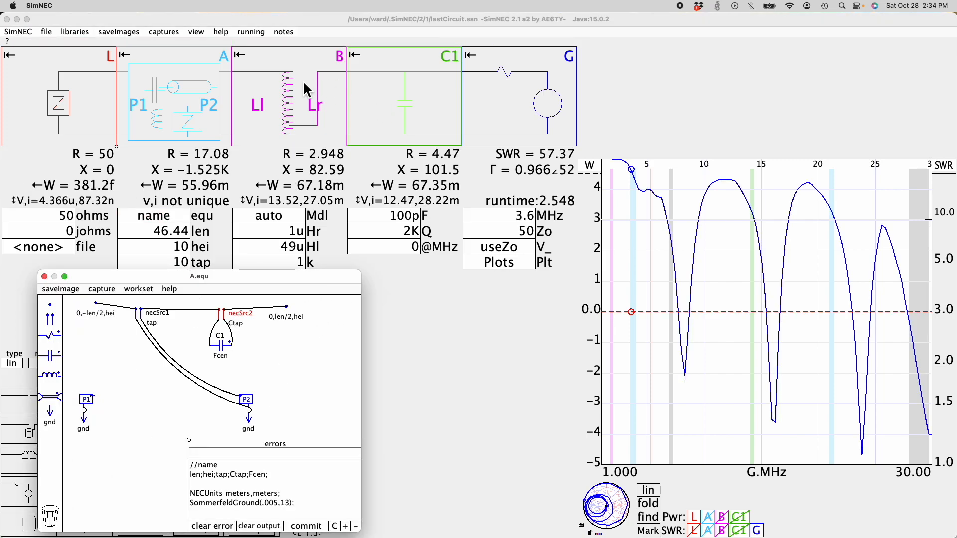
Step: Open the NEC display, hide the 3D field and view the wire along the X axis to check both source positions
left_click(197, 31)
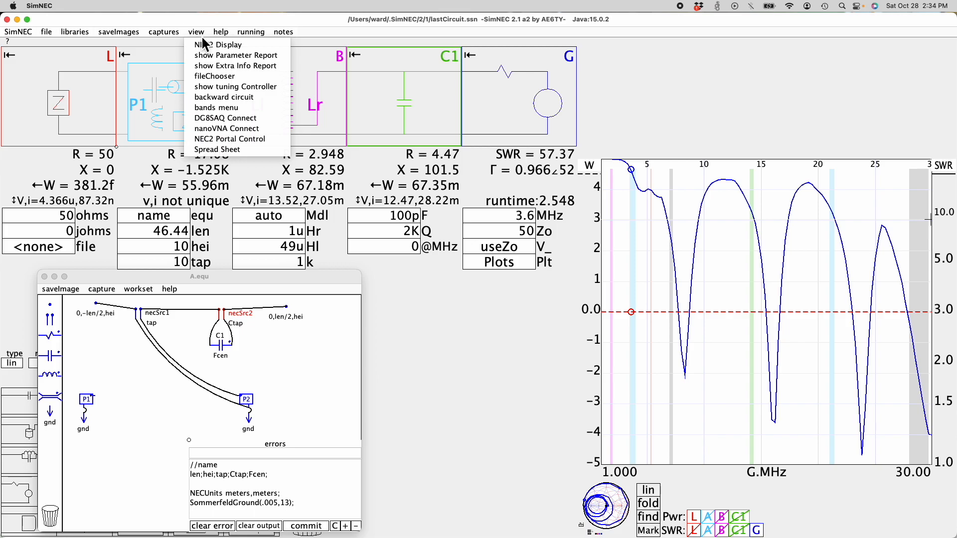
left_click(207, 42)
left_click_drag(323, 346, 574, 218)
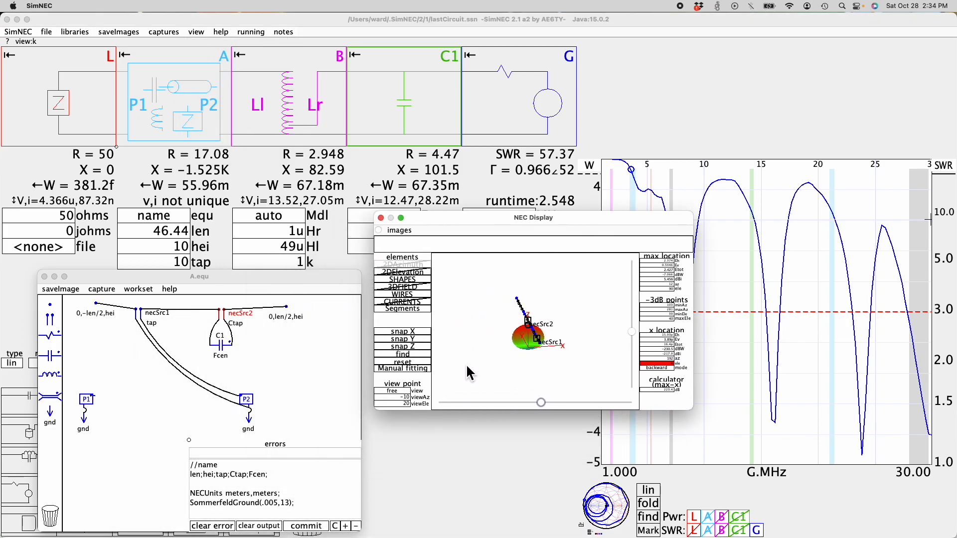
left_click(414, 354)
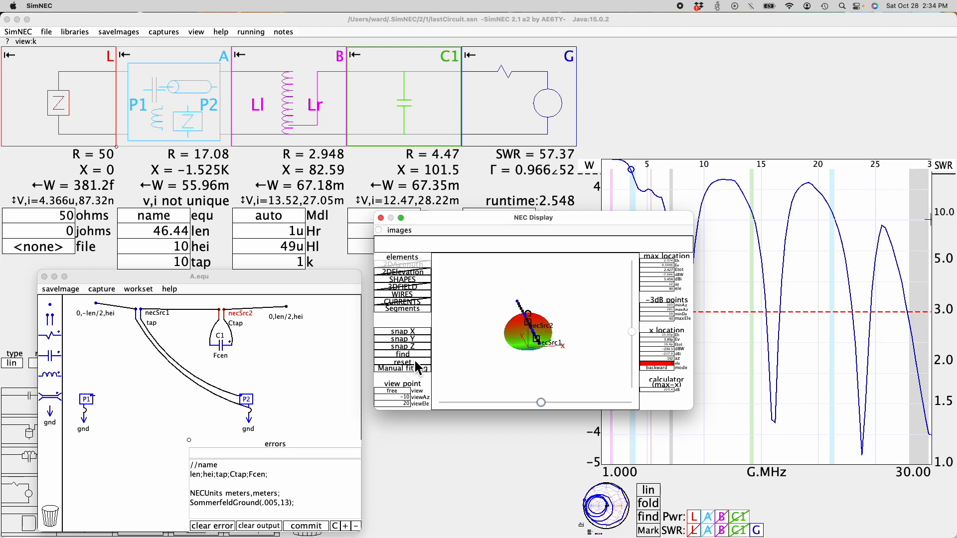
left_click(423, 347)
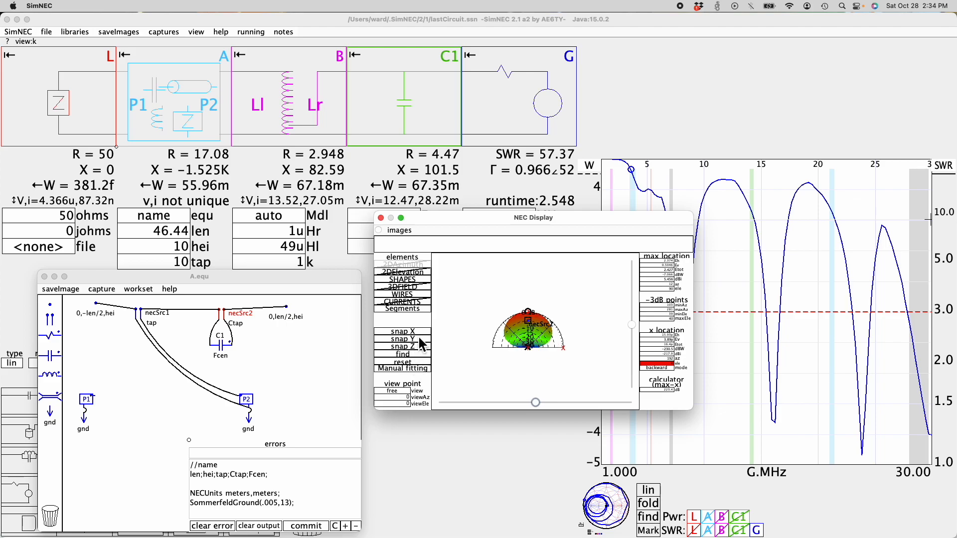
left_click(421, 288)
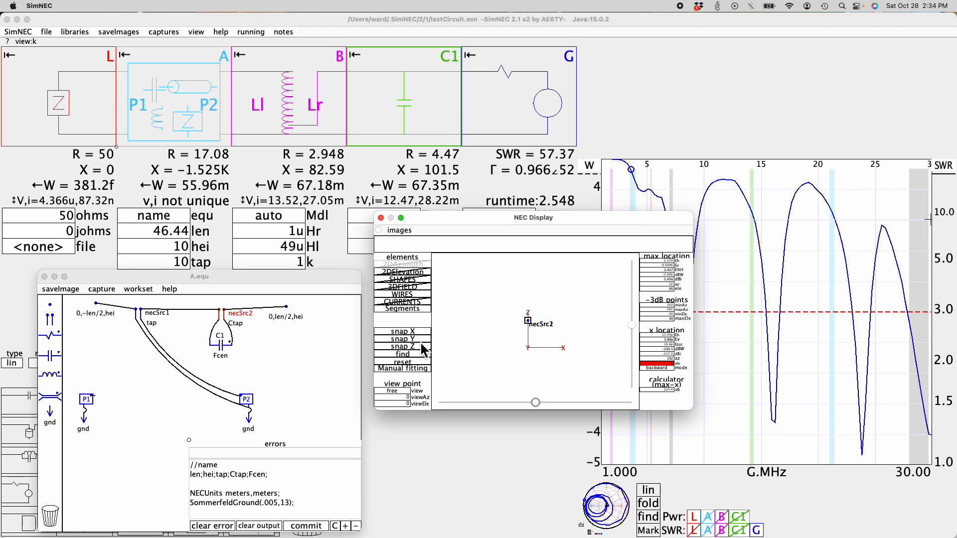
left_click(423, 341)
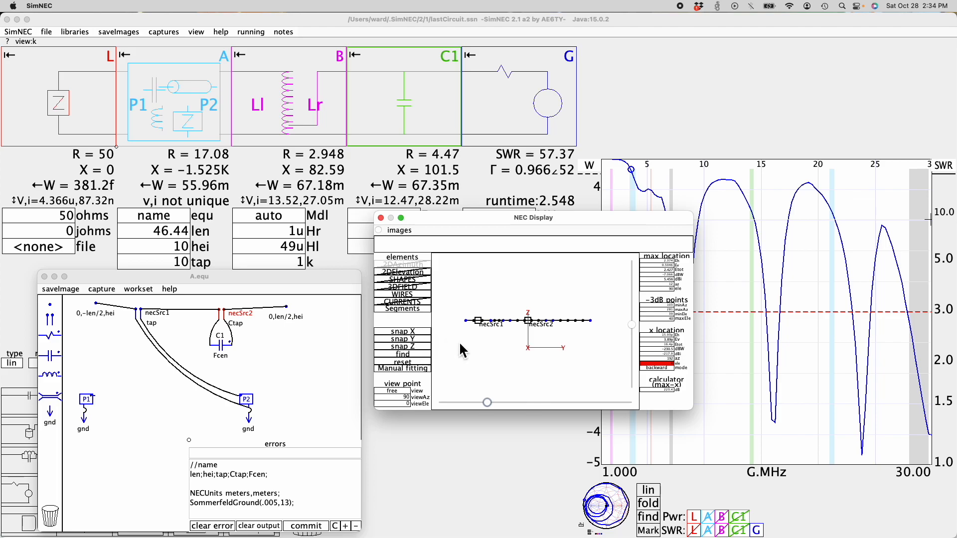
Step: Show the currents along the wire in the NEC display and set the antenna's Fcen parameter to 50p
left_click(428, 305)
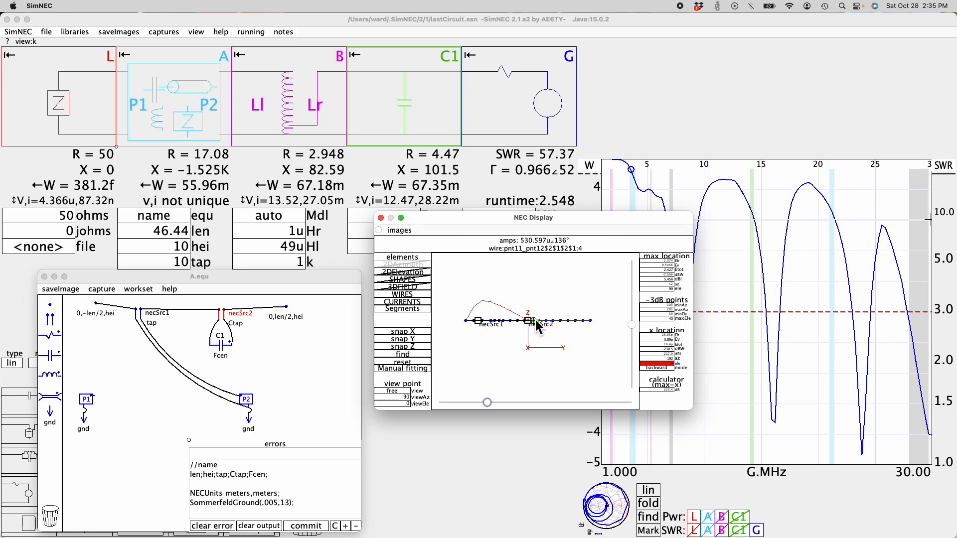
left_click_drag(305, 279, 307, 337)
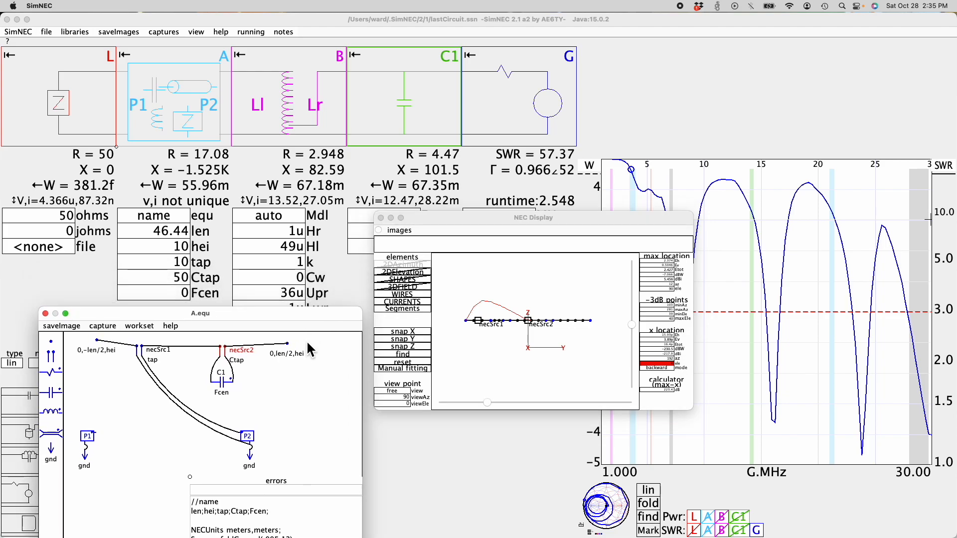
left_click(184, 293)
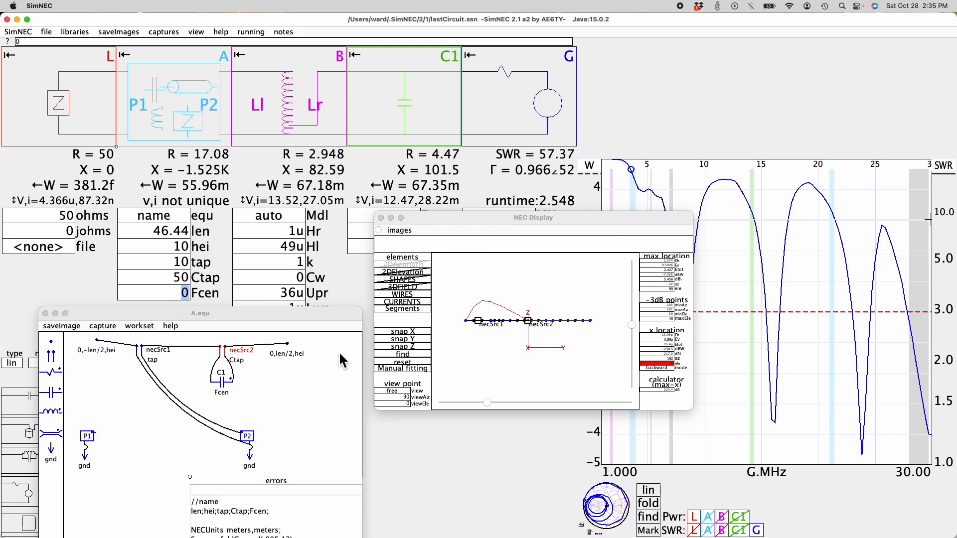
left_click(181, 295)
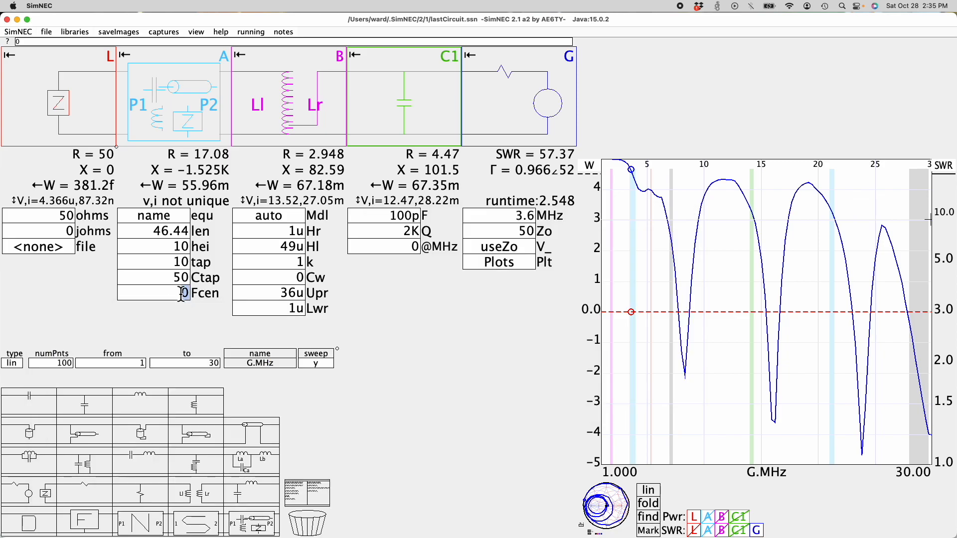
type("50p")
key("Return")
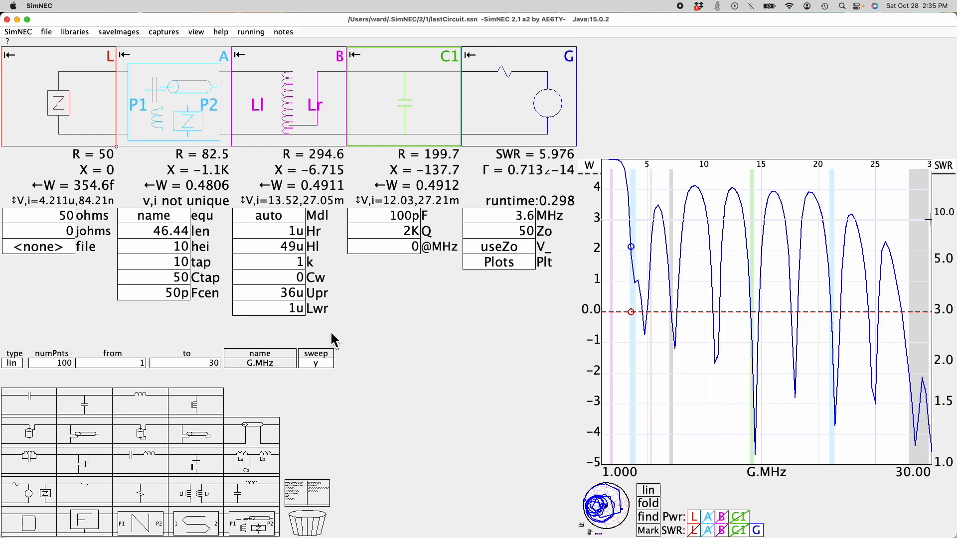
Step: Reopen the NEC display to examine the current distribution across both sources, closing the antenna schematic and the display when done
left_click(196, 33)
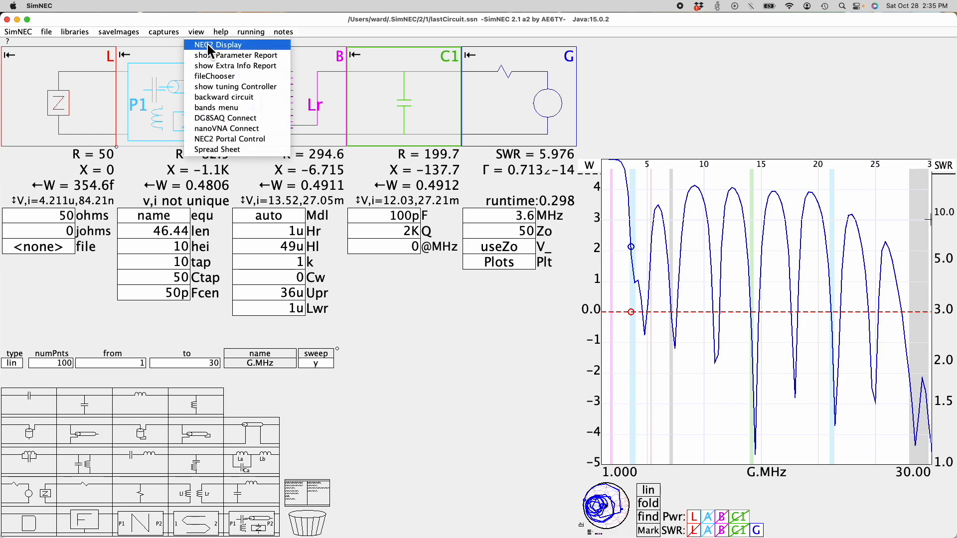
left_click(210, 45)
mouse_move(531, 323)
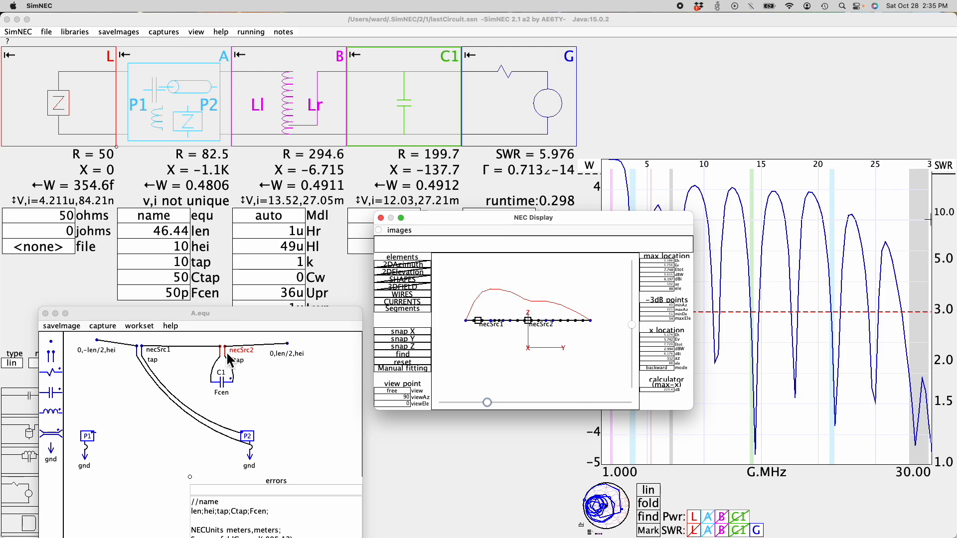
left_click(45, 314)
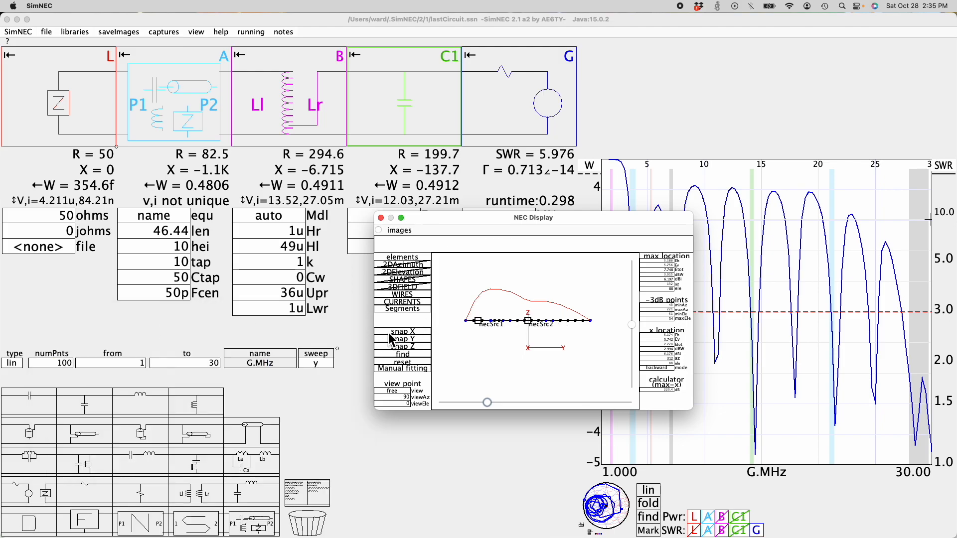
left_click_drag(552, 219, 373, 191)
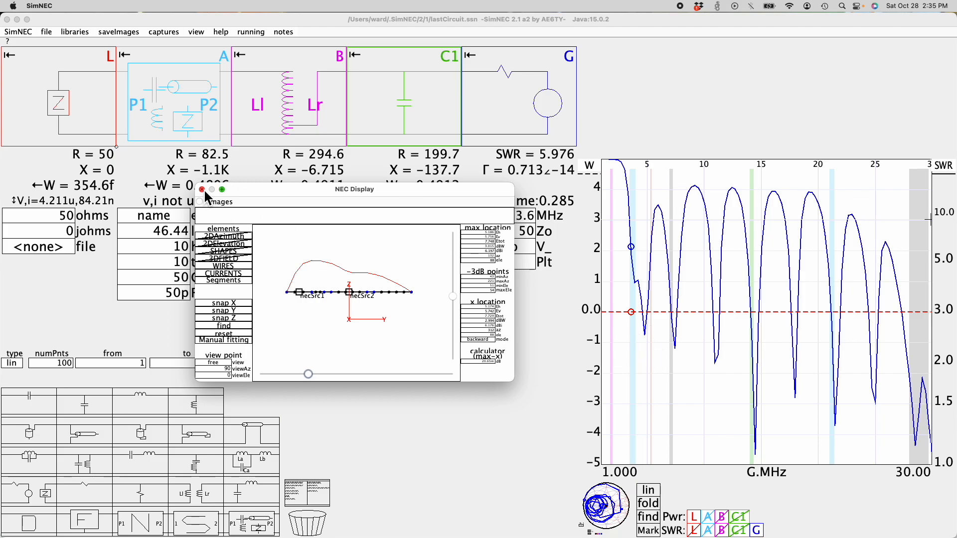
left_click(201, 189)
Step: Tune the antenna's Fcen parameter upward in small increments to 89.05p, aiming for the lowest SWR at 3.6 MHz
left_click(167, 298)
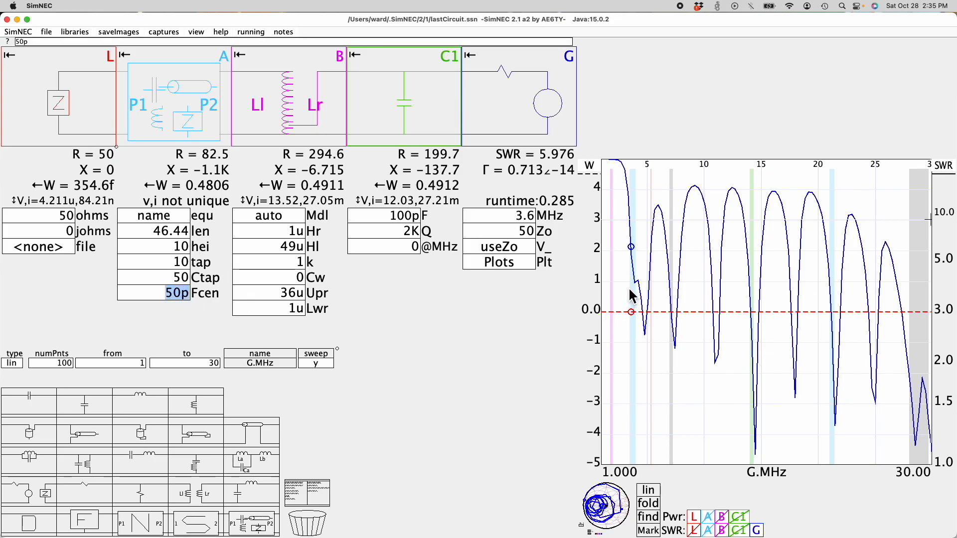
left_click(167, 294)
key("Up")
key("Up")
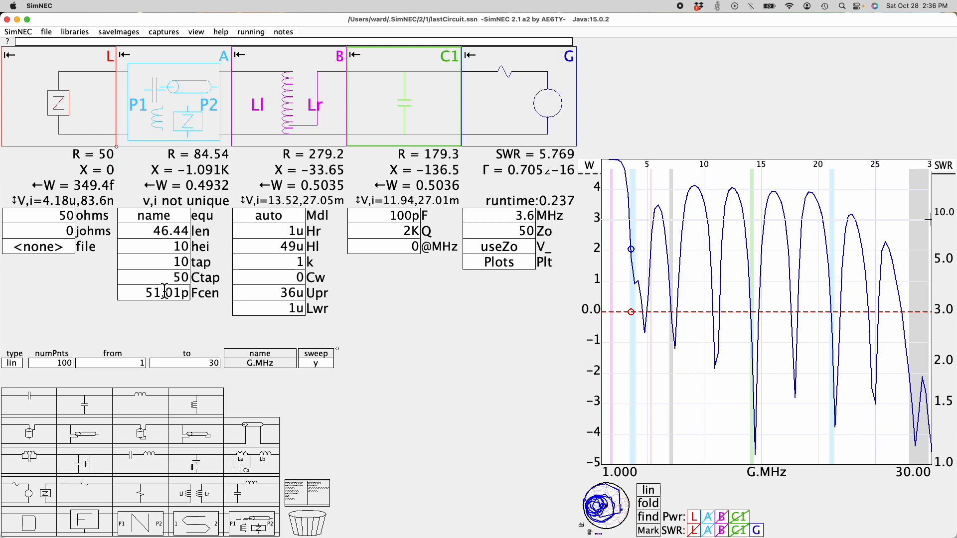
key("Up")
key("Up")
key("Up")
key("Up")
key("Up")
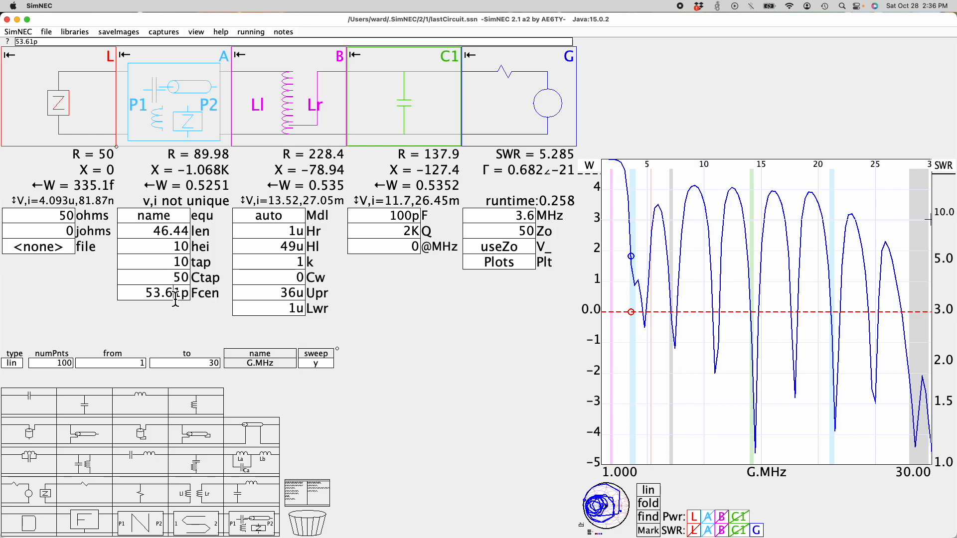
scroll(172, 294, "up", 6)
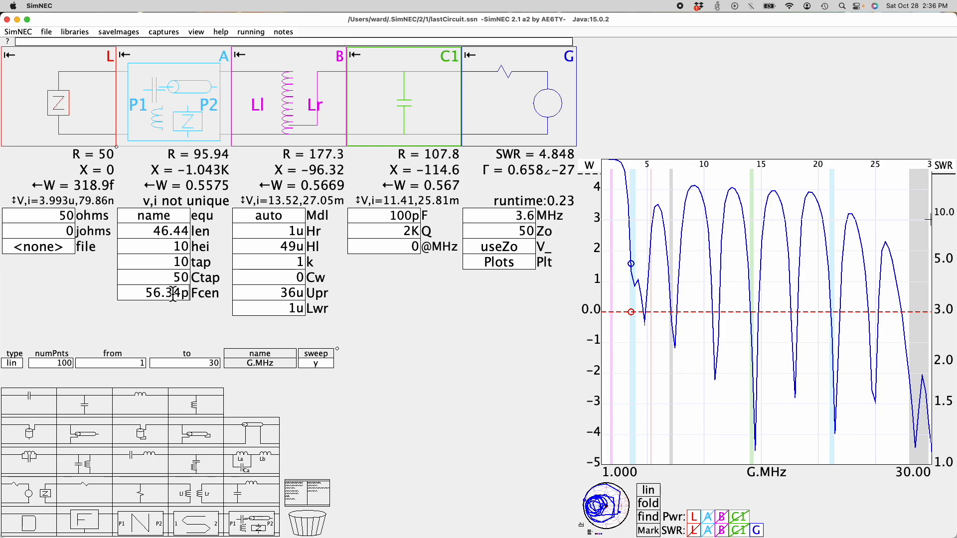
scroll(173, 294, "up", 10)
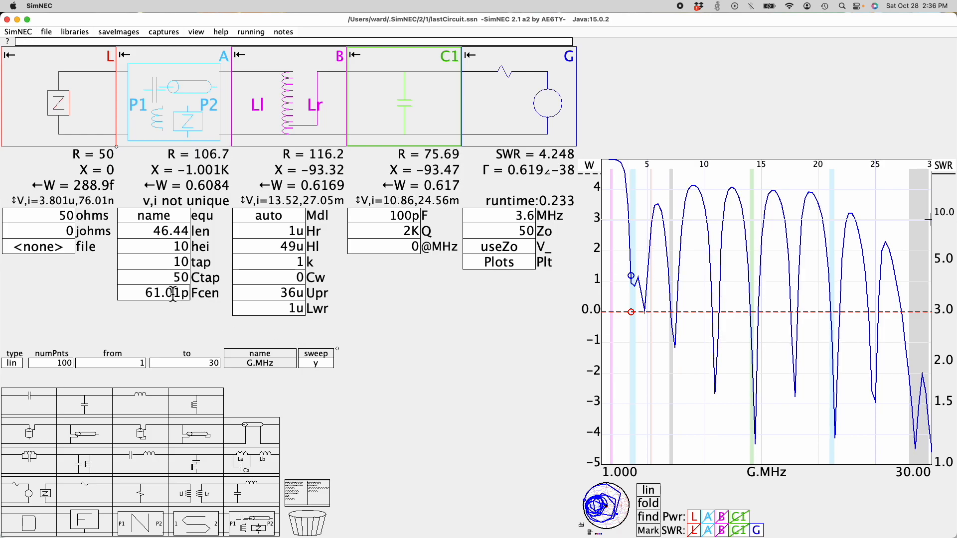
scroll(173, 295, "up", 10)
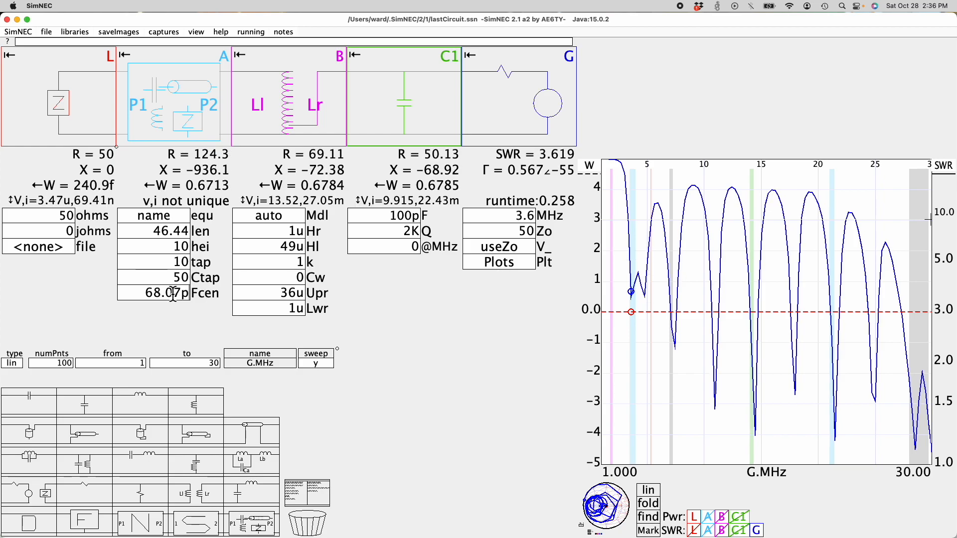
scroll(173, 294, "up", 10)
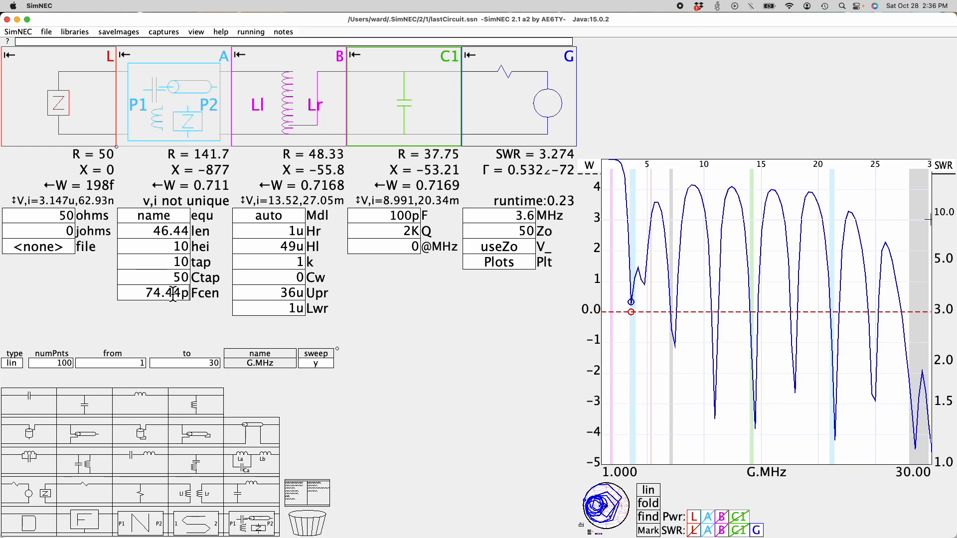
scroll(173, 294, "up", 10)
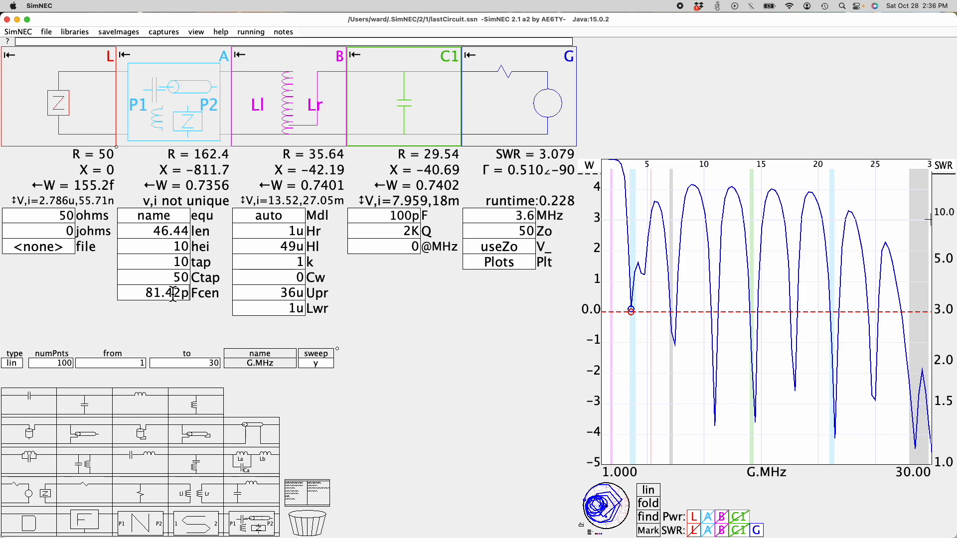
scroll(172, 294, "up", 10)
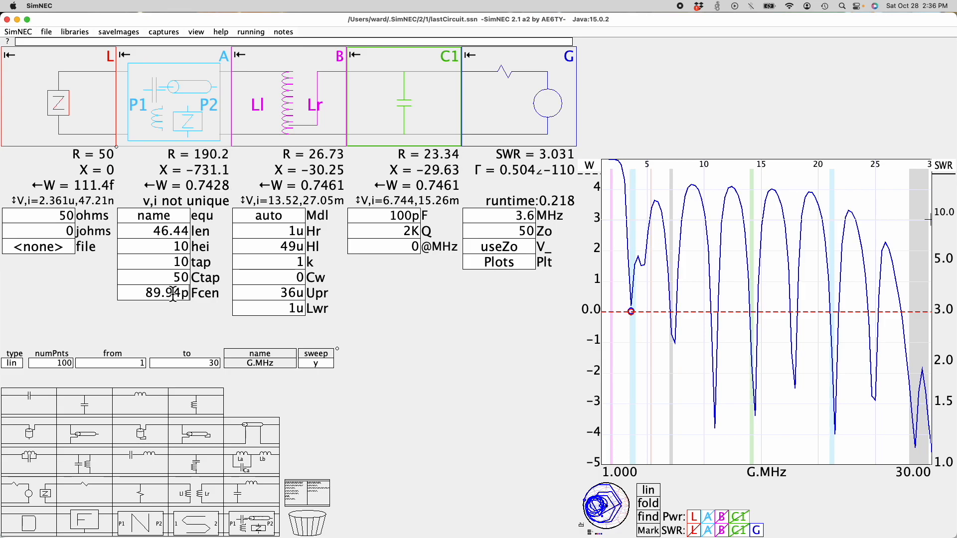
scroll(172, 294, "up", 3)
scroll(172, 294, "down", 3)
scroll(173, 294, "down", 2)
scroll(173, 294, "down", 2)
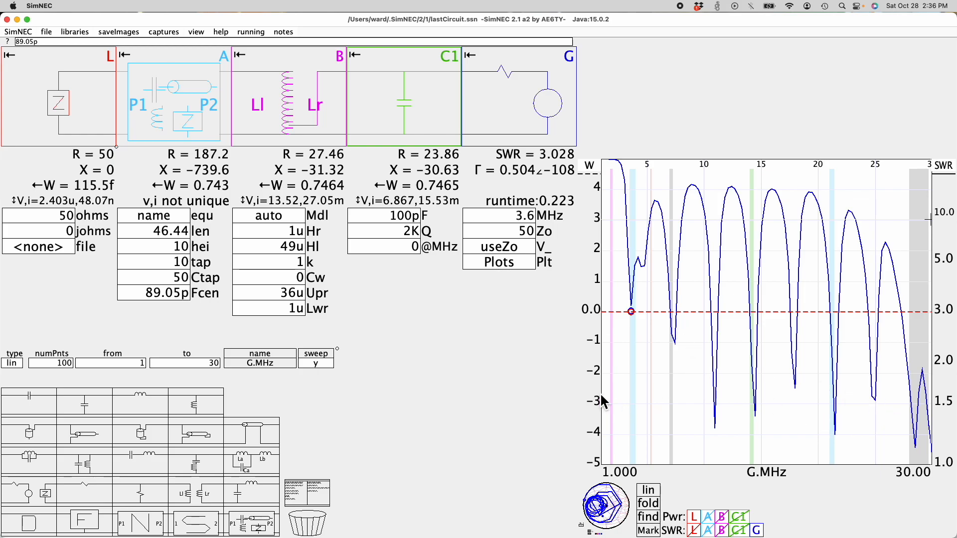
Step: Try shorter and longer values for the antenna's len parameter against the SWR curve, settling on 47.37
left_click(157, 234)
scroll(155, 232, "down", 1)
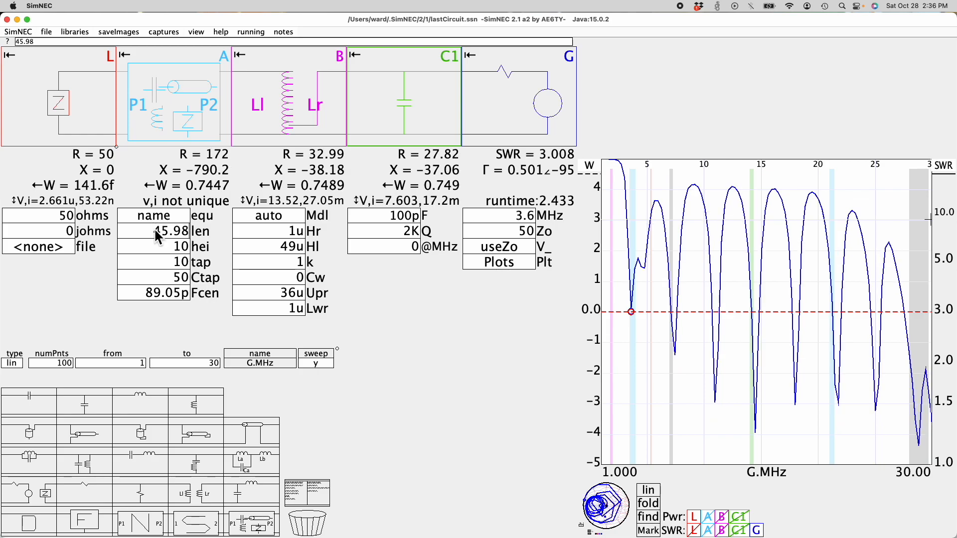
scroll(154, 228, "down", 1)
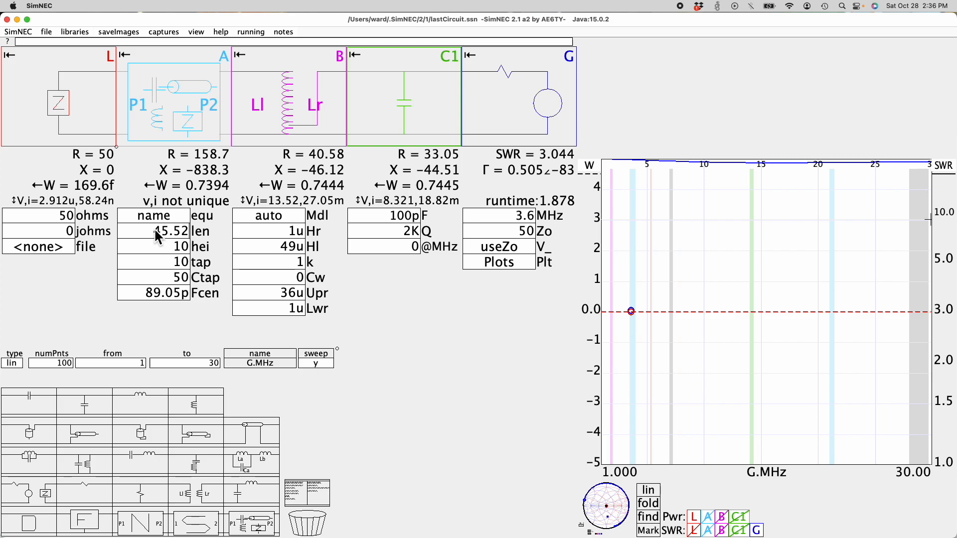
scroll(154, 228, "down", 1)
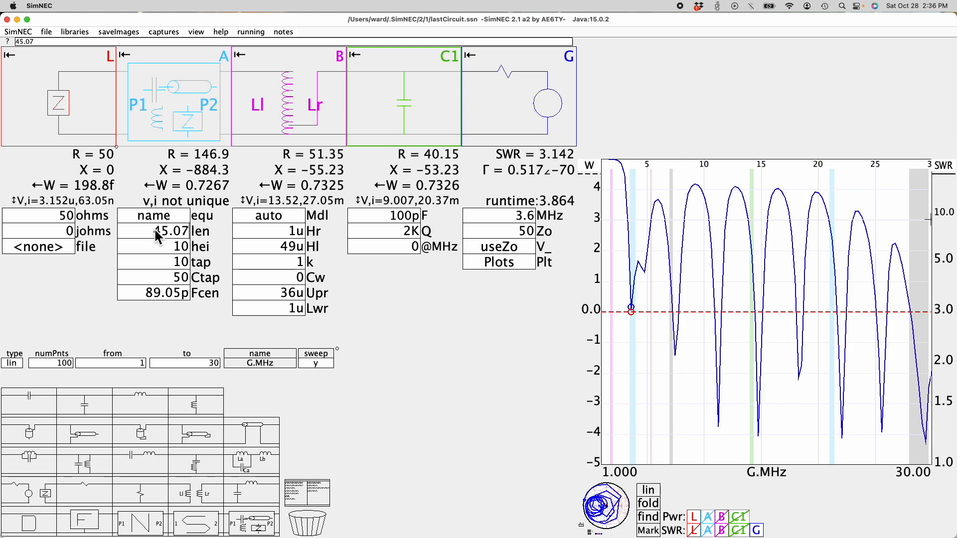
scroll(154, 228, "down", 1)
scroll(154, 228, "up", 4)
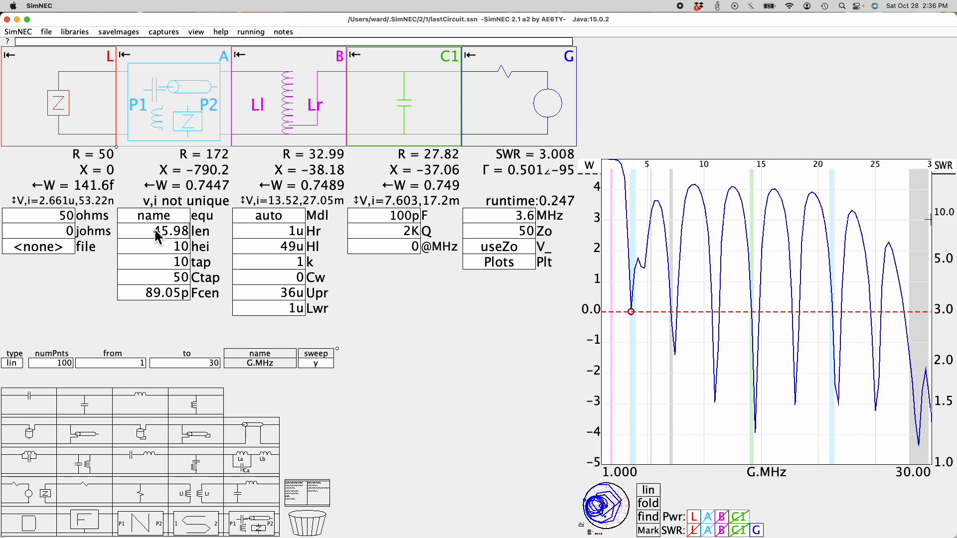
scroll(154, 228, "up", 1)
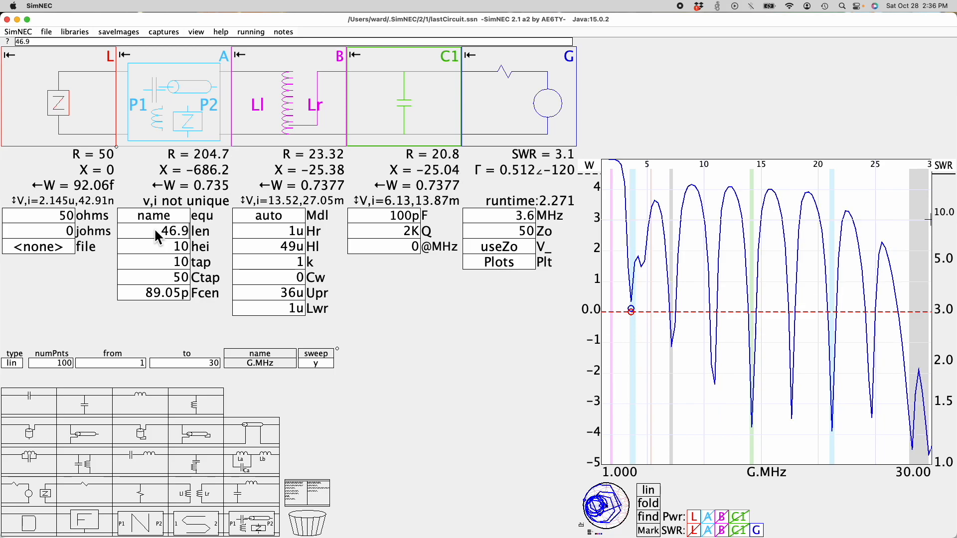
scroll(155, 228, "up", 1)
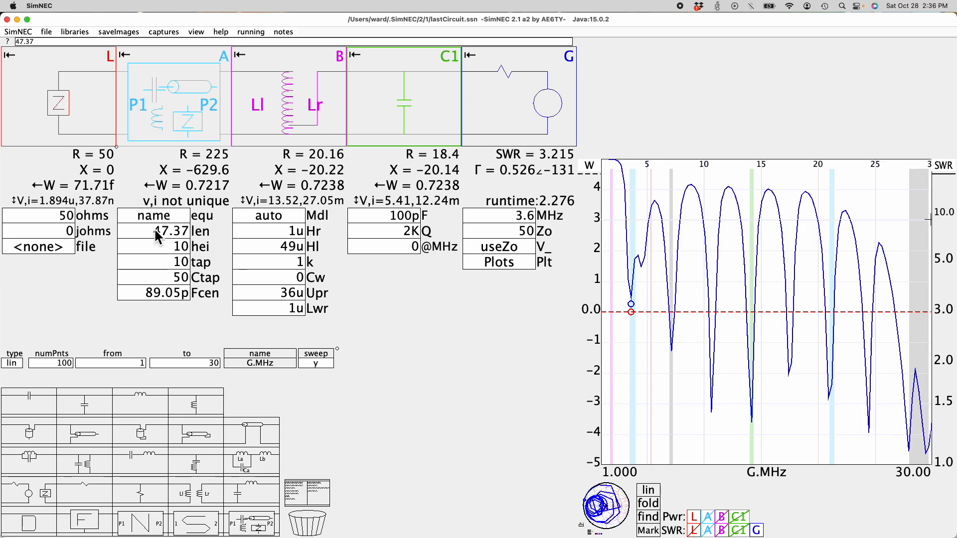
scroll(154, 228, "down", 1)
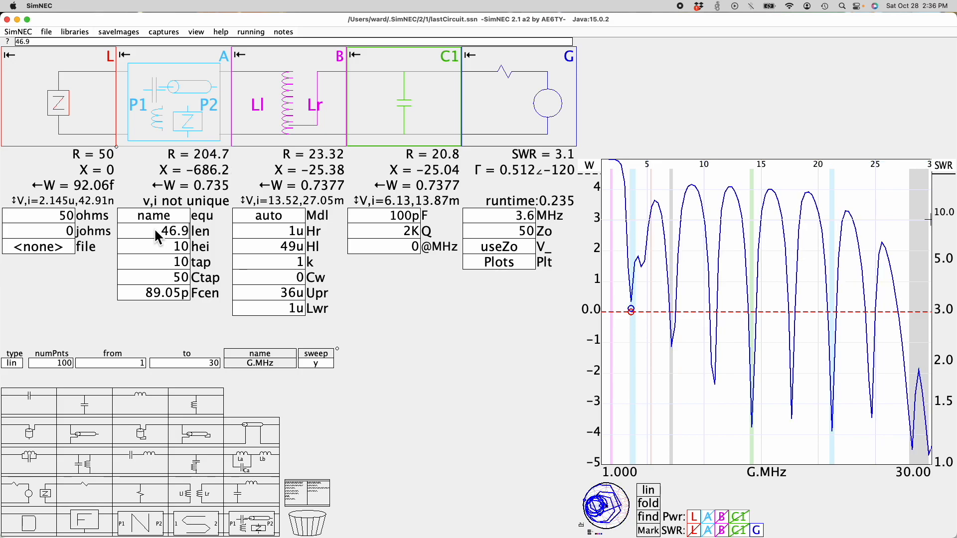
scroll(154, 228, "up", 1)
Step: Retune the antenna's Fcen parameter to 78.24p for the new wire length, trying values above and below it
left_click(170, 294)
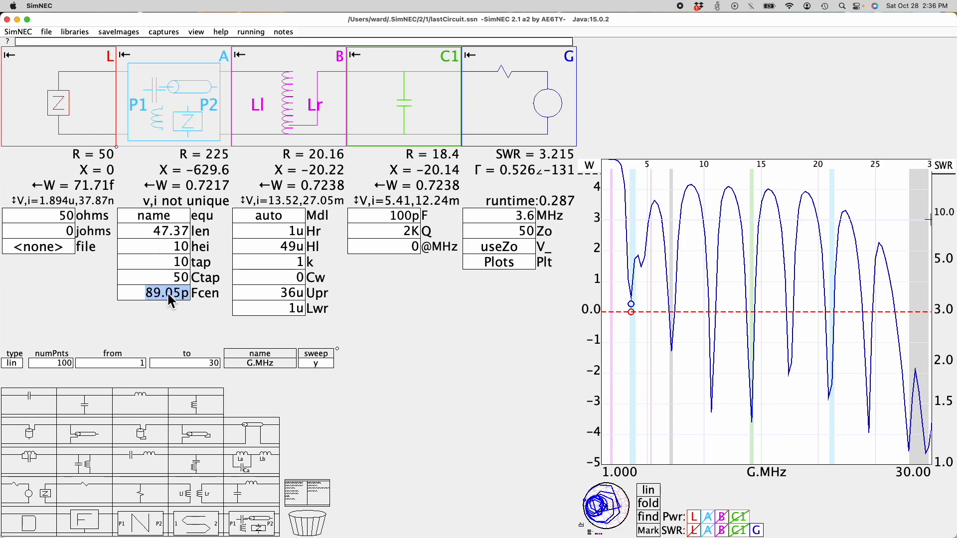
scroll(166, 292, "up", 1)
scroll(166, 292, "up", 1)
scroll(166, 291, "up", 1)
scroll(167, 292, "down", 3)
scroll(166, 292, "down", 4)
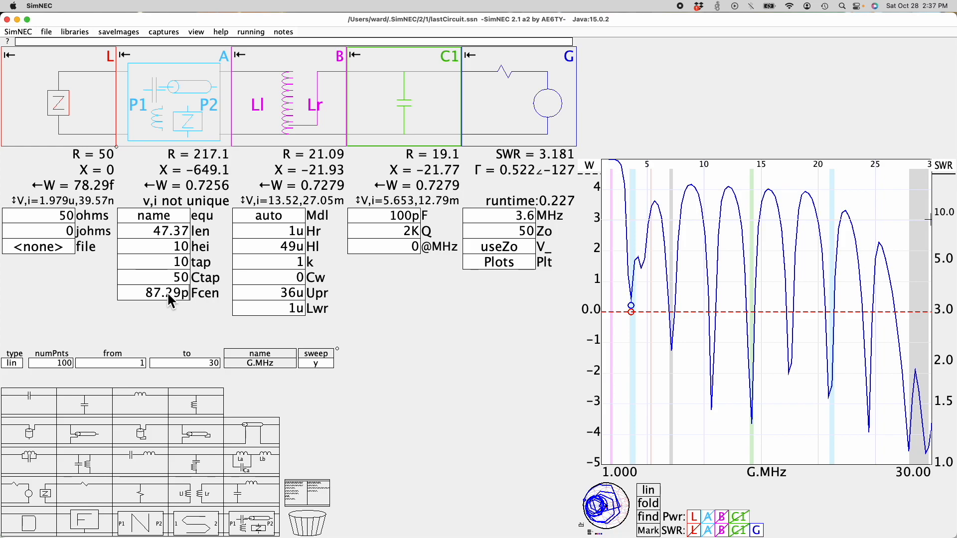
scroll(167, 292, "down", 4)
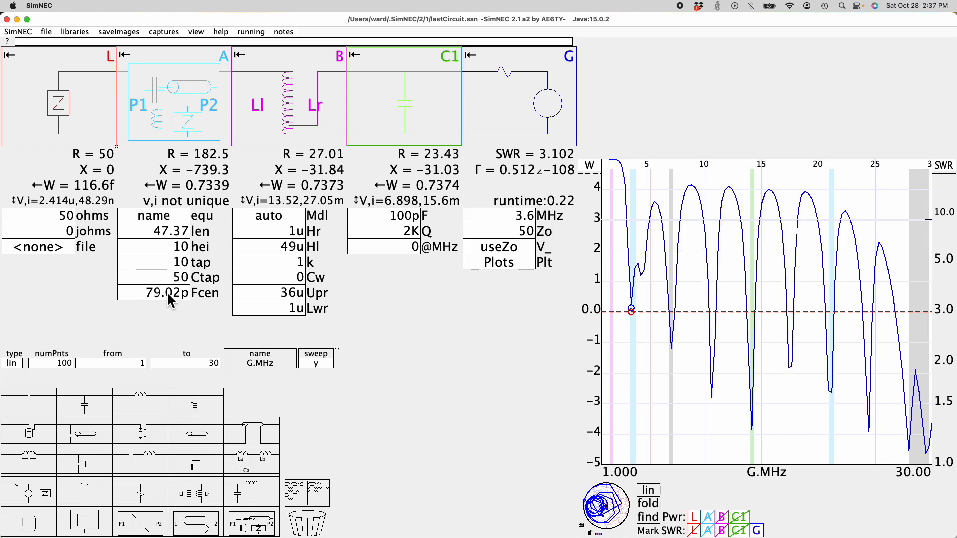
scroll(167, 291, "down", 3)
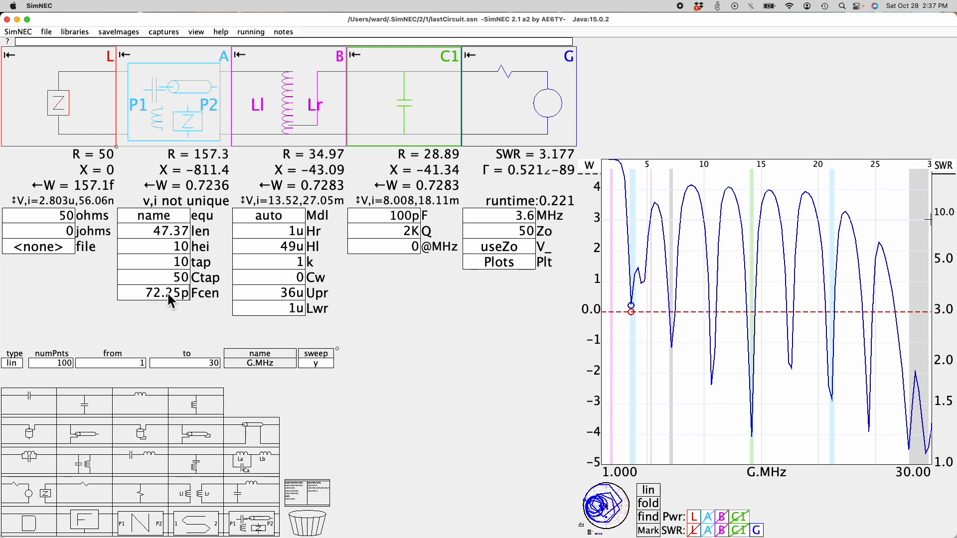
scroll(167, 292, "up", 1)
scroll(167, 292, "up", 4)
scroll(167, 292, "up", 1)
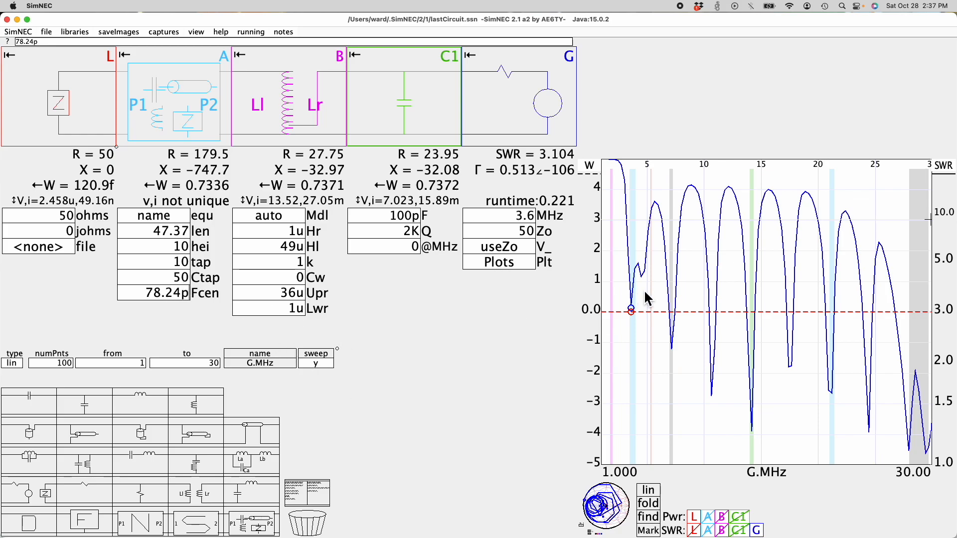
Step: Add the antenna's A.Fcen and A.Ctap parameters as variables in the sweep table
left_click(282, 359)
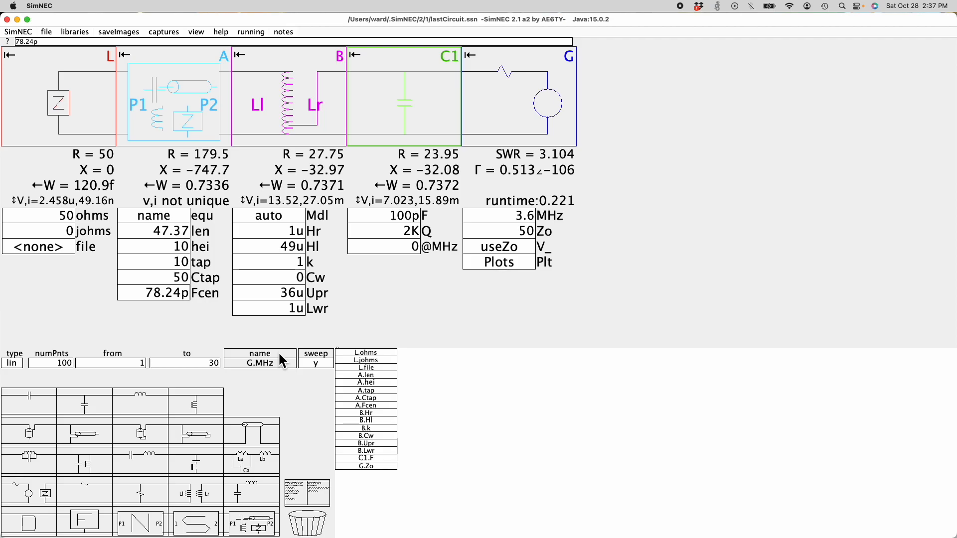
left_click(380, 405)
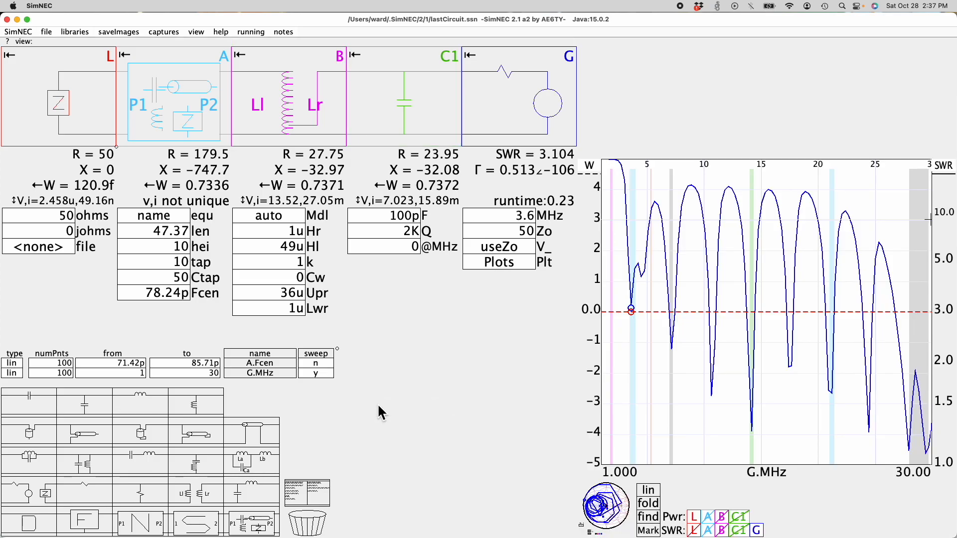
left_click(287, 364)
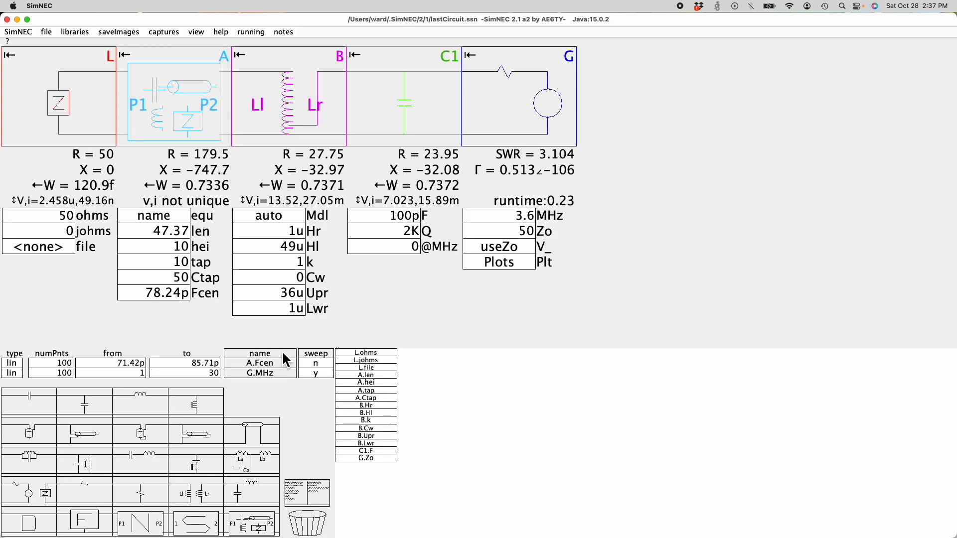
left_click(379, 400)
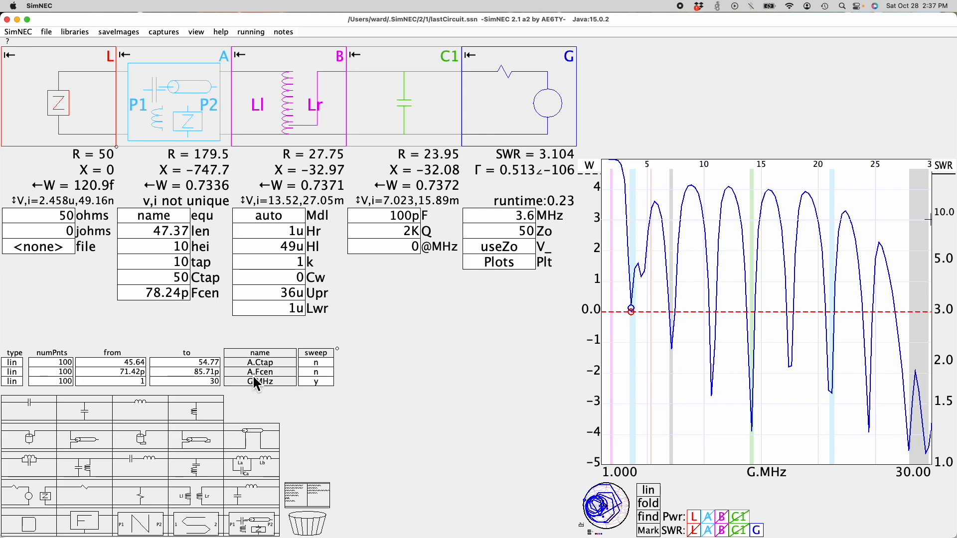
Step: Set the A.Ctap sweep to run from 15 to 90 with 50 points
left_click(125, 363)
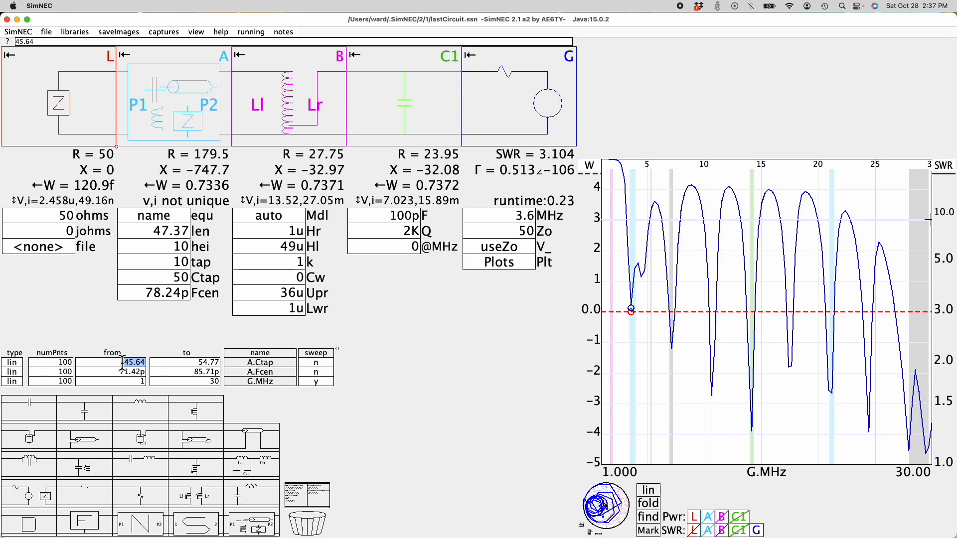
type("15")
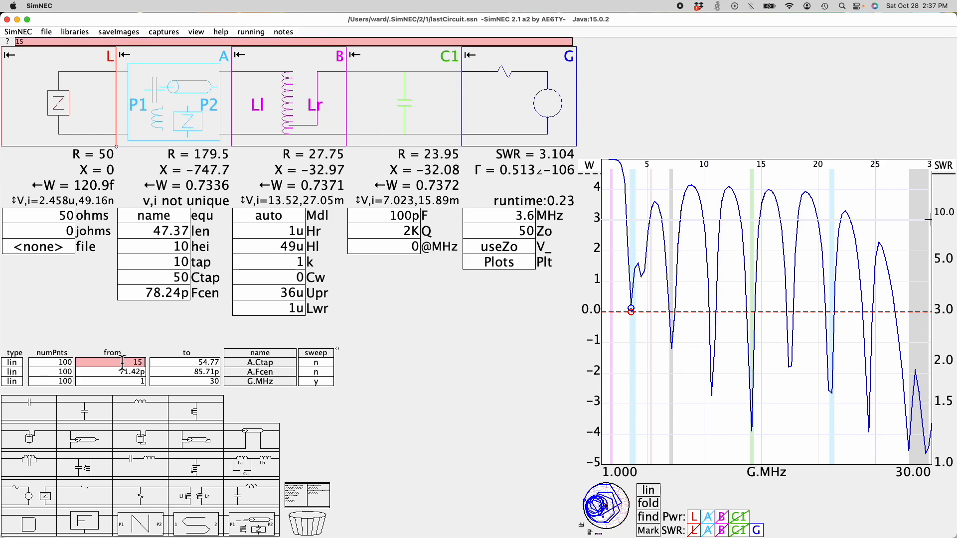
left_click(188, 364)
type("90")
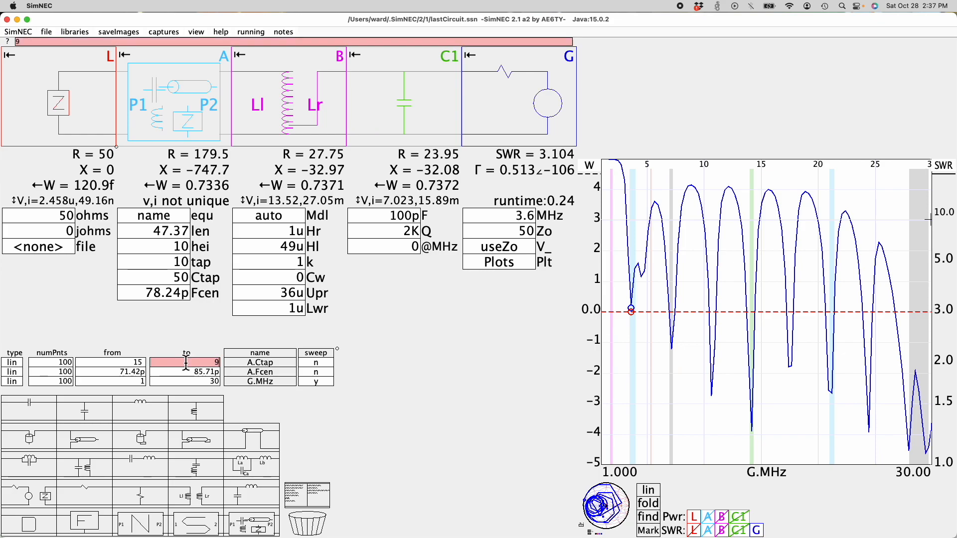
left_click(55, 363)
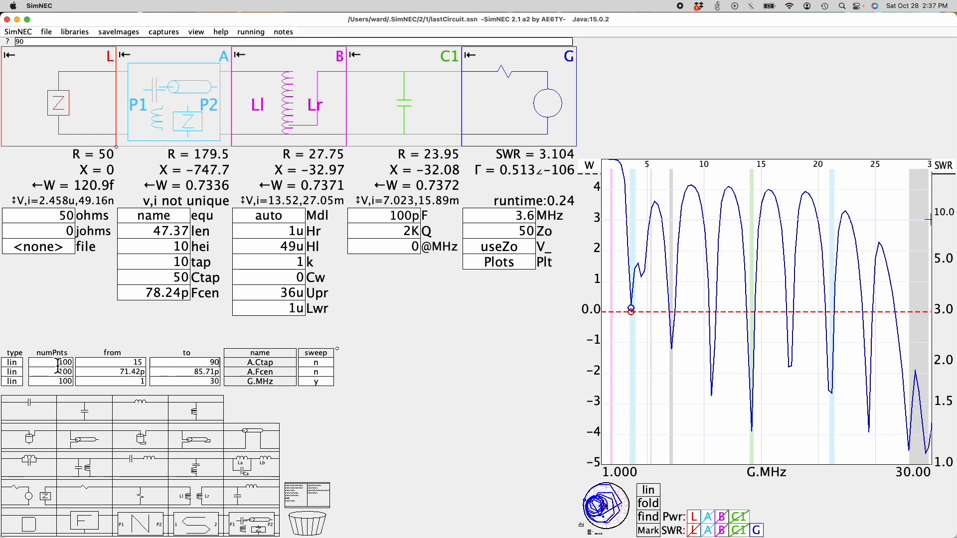
type("50")
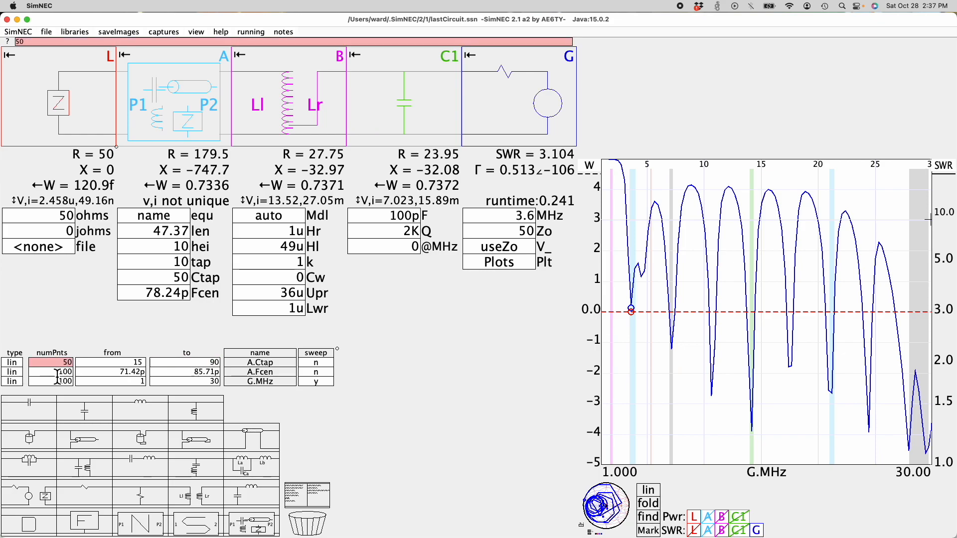
Step: Set the A.Fcen sweep to 50 points, running from 10p to 500p
left_click(55, 372)
type("50")
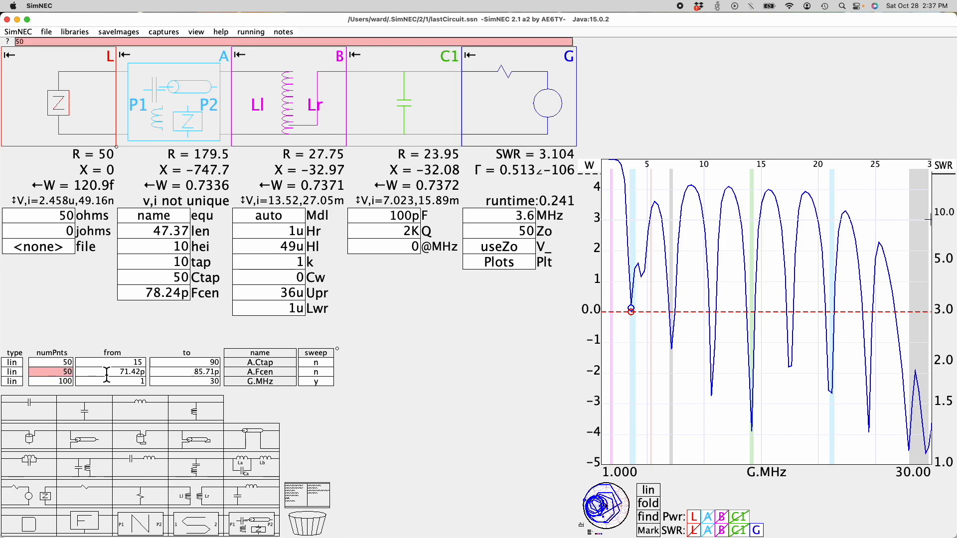
left_click(125, 374)
type("10p")
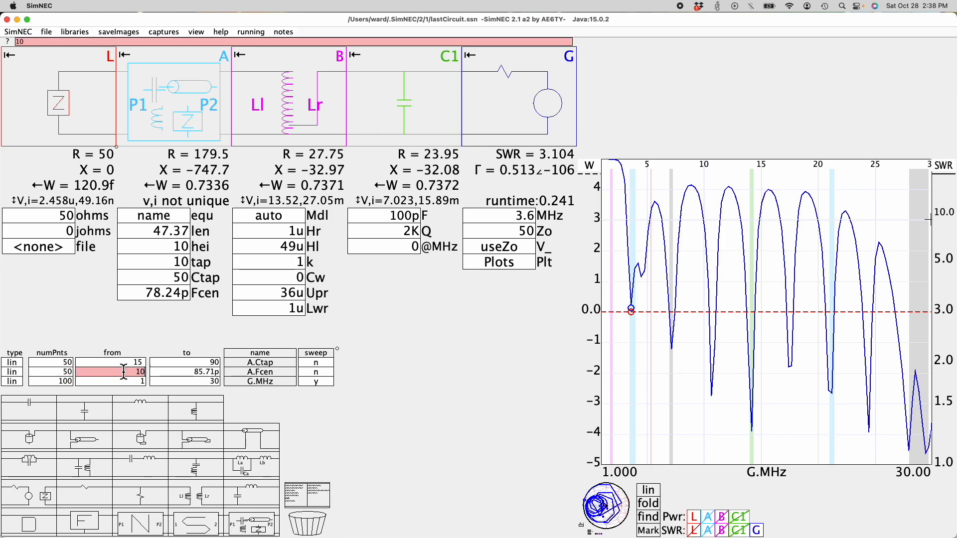
left_click(189, 372)
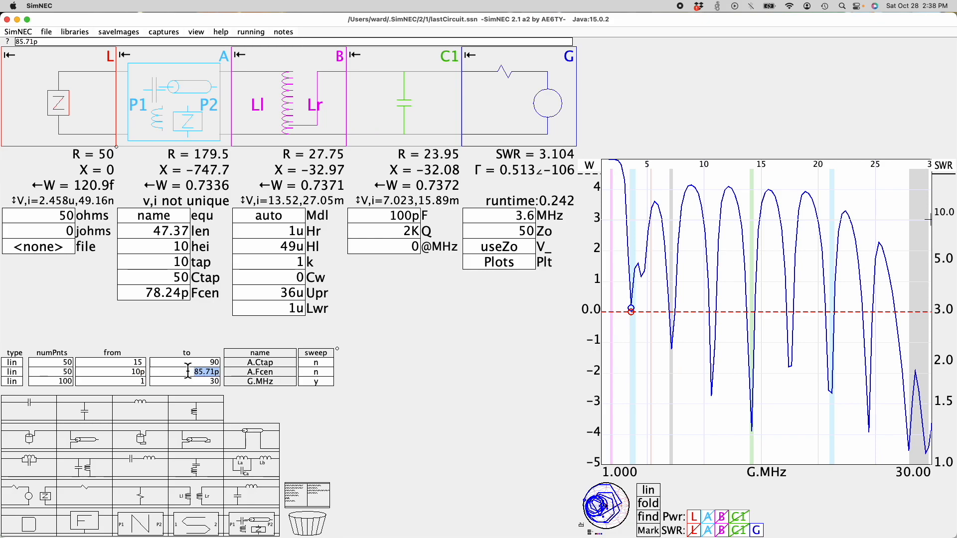
type("500p")
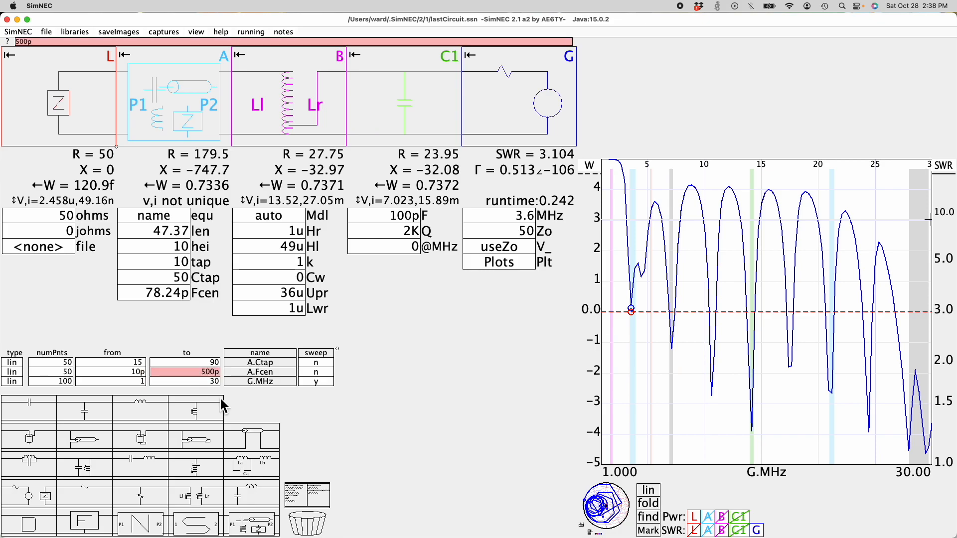
Step: Enable the A.Ctap and A.Fcen sweeps together and turn off the power traces so the plot shows only SWR
left_click(323, 374)
left_click(324, 364)
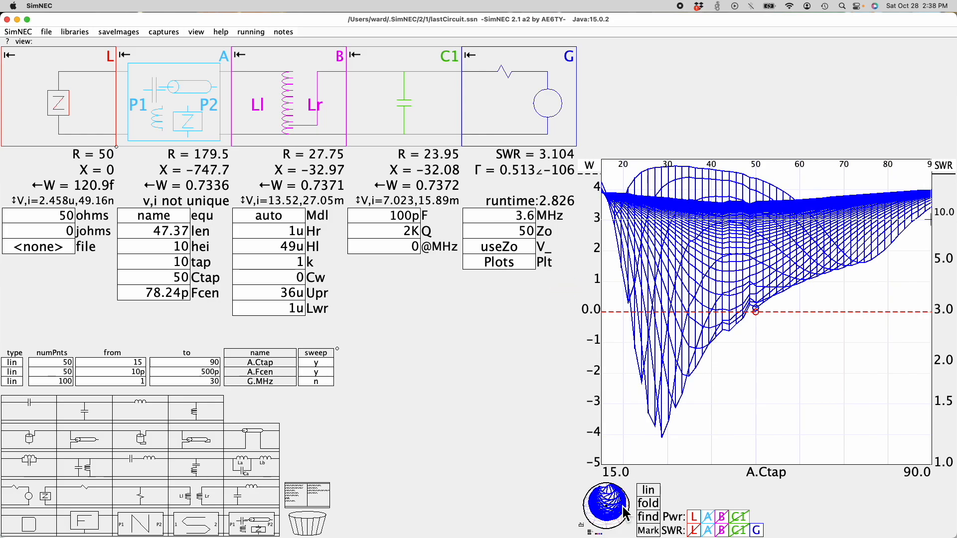
left_click(651, 519)
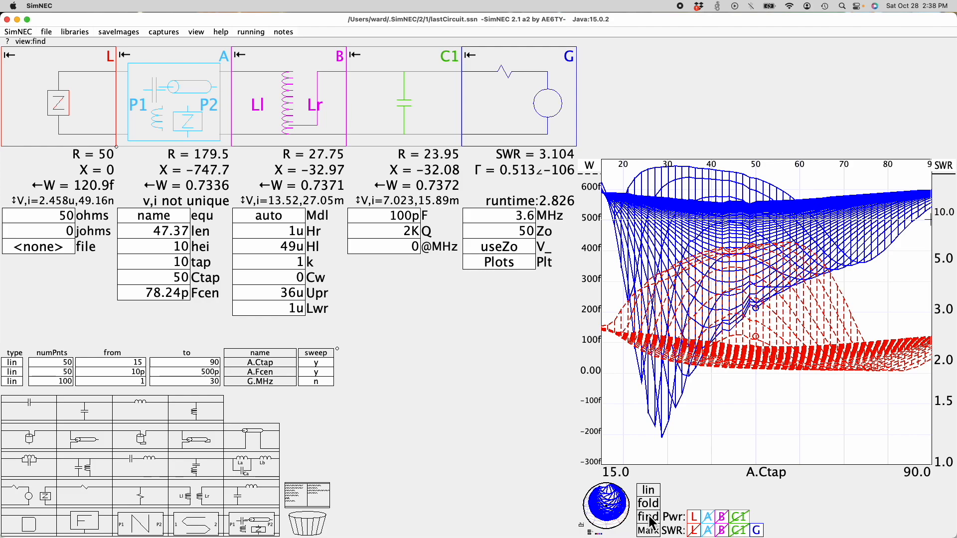
left_click(698, 519)
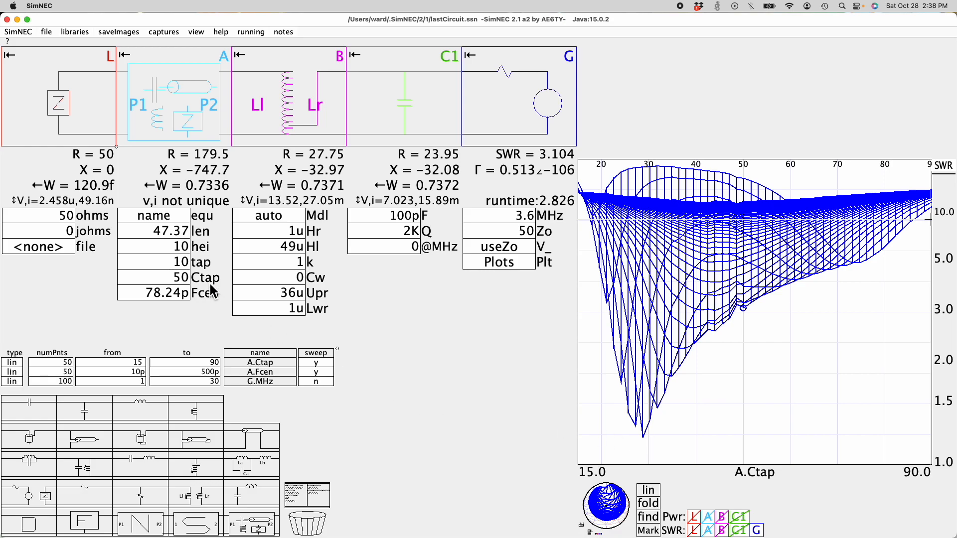
Step: Pick the lowest-SWR point of the sweep, giving Ctap 28.78 and Fcen 50p, and return to sweeping only G.MHz
left_click(642, 434)
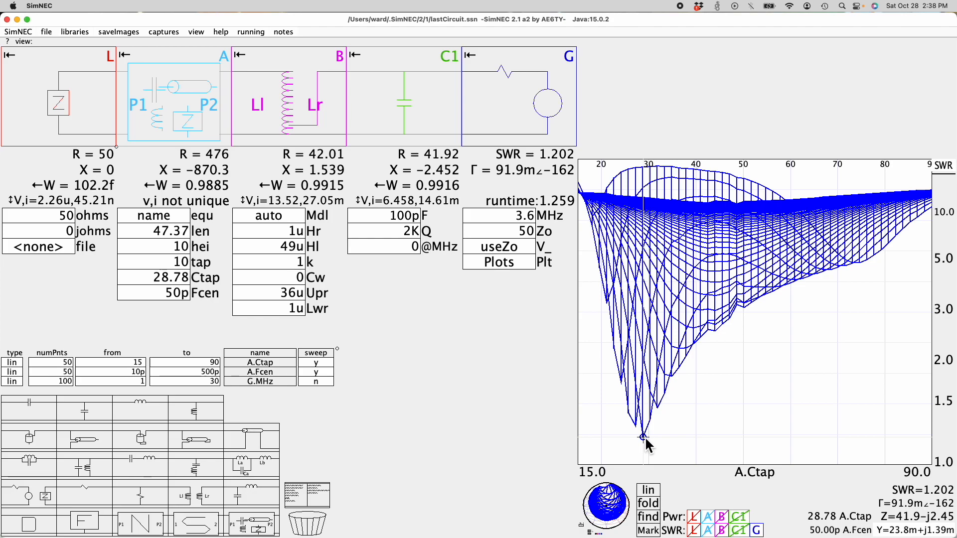
left_click(331, 364)
left_click(326, 372)
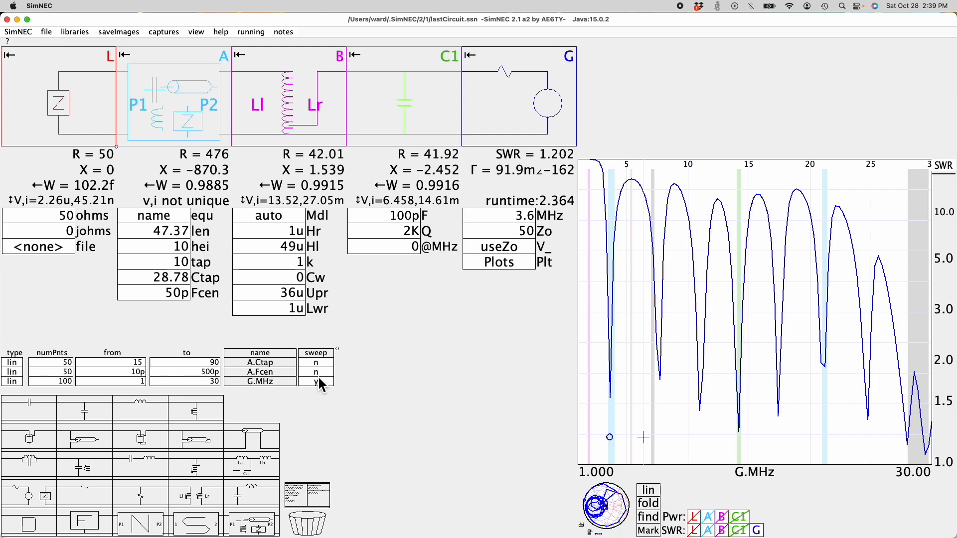
Step: Switch the plot to the Smith chart and set the generator frequency to 7.1 MHz
left_click(609, 493)
left_click(517, 220)
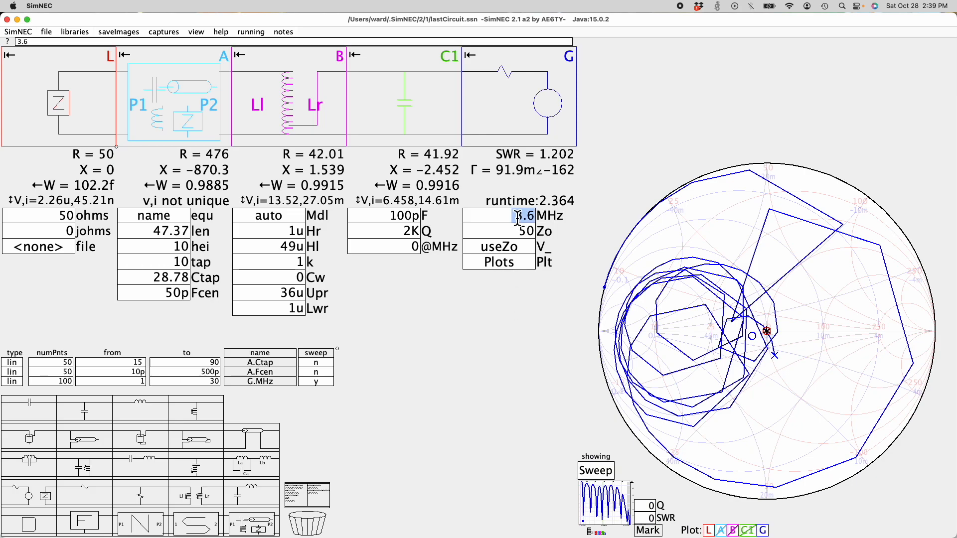
type("7.1`")
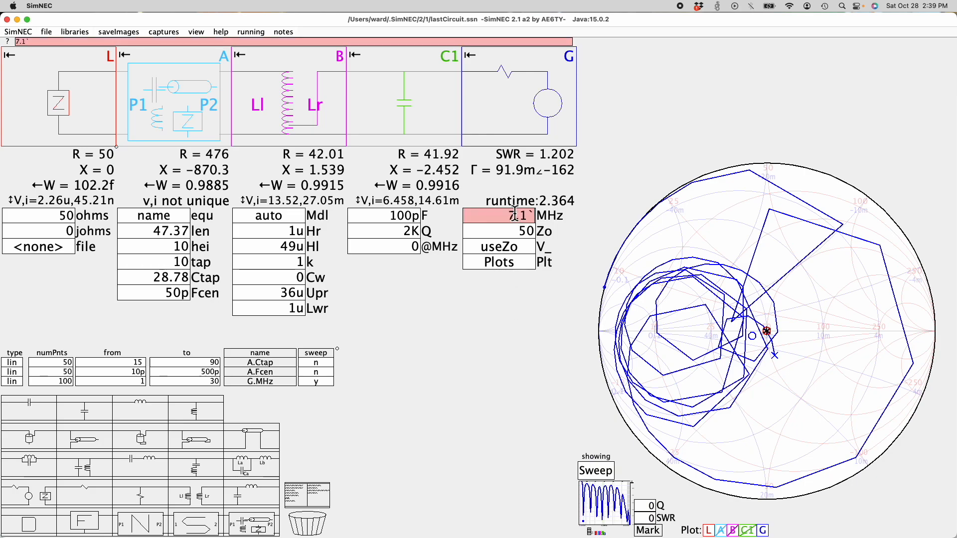
key("BackSpace")
key("Return")
Step: Examine the current distribution along the antenna wire in the NEC2 display at 7.1 MHz, and close the display
left_click(202, 31)
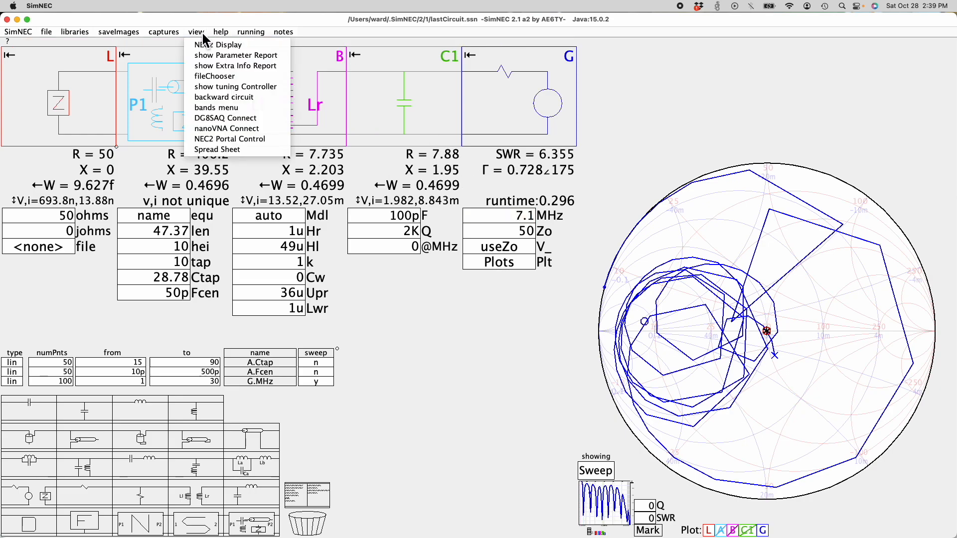
left_click(210, 46)
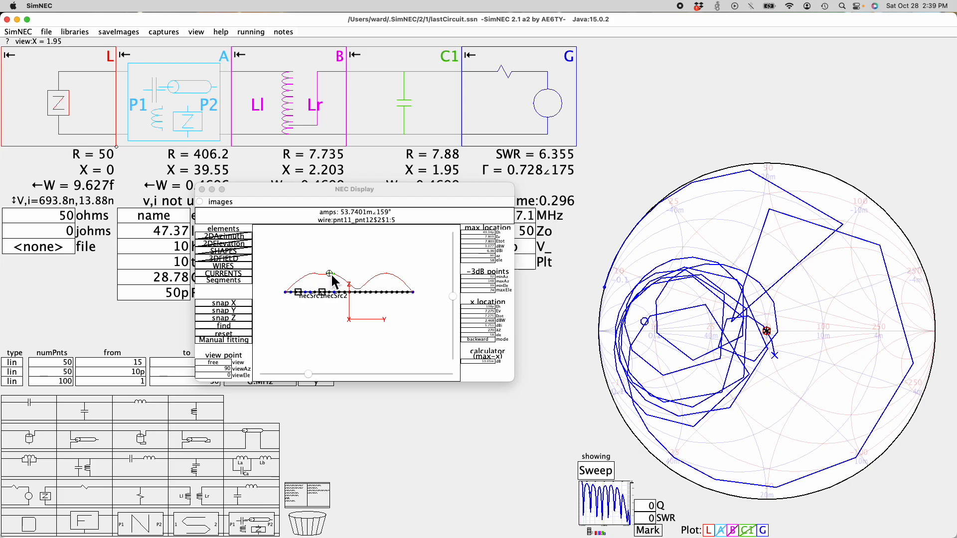
left_click(202, 190)
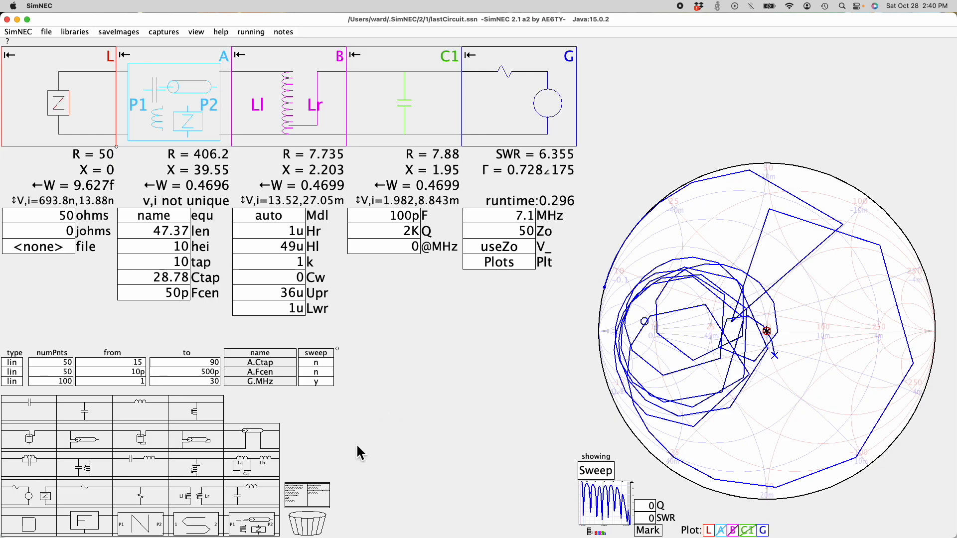
Step: Load the saved circuit description finalEFHWopt.ssn
left_click(48, 32)
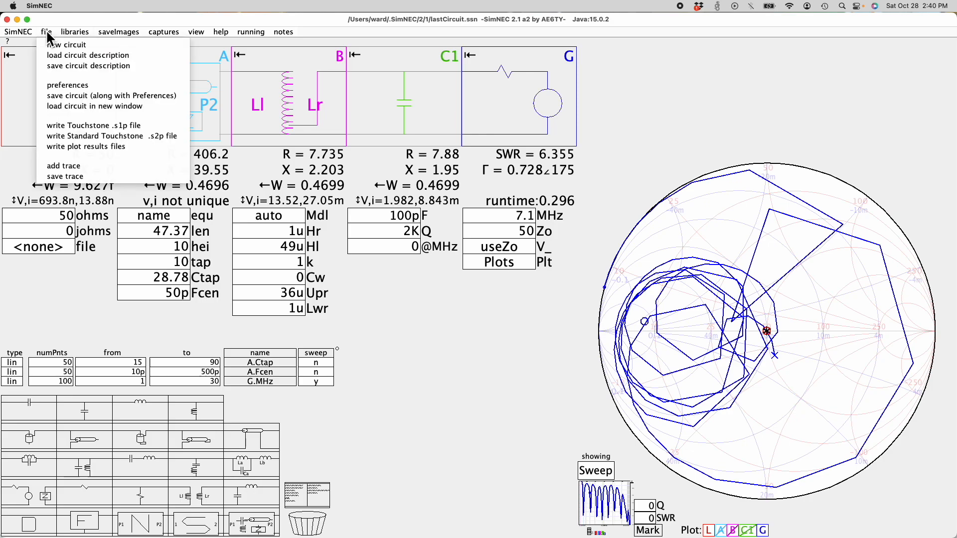
left_click(65, 59)
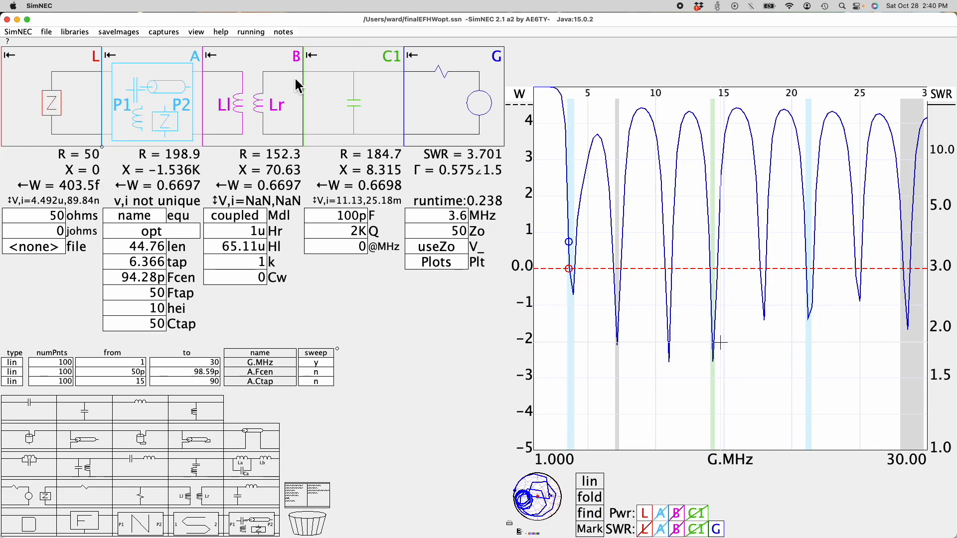
Step: Check which amateur bands are enabled in the bands list and run the antenna's opt optimization over them
left_click(202, 35)
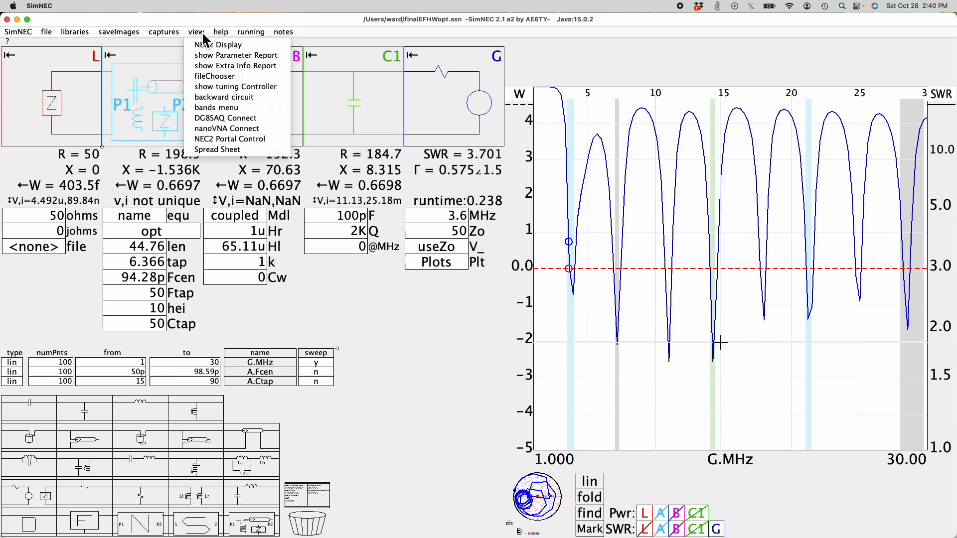
left_click(224, 114)
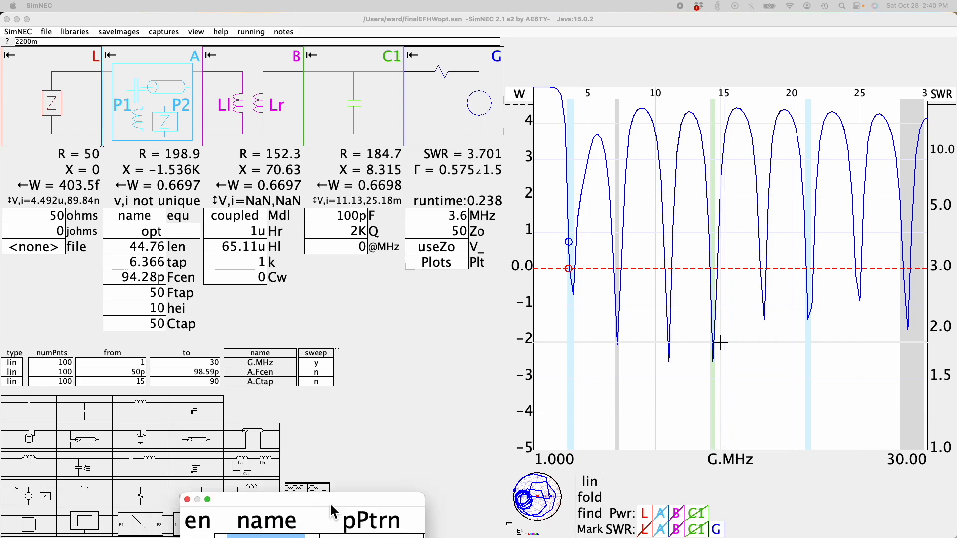
left_click_drag(407, 276, 400, 255)
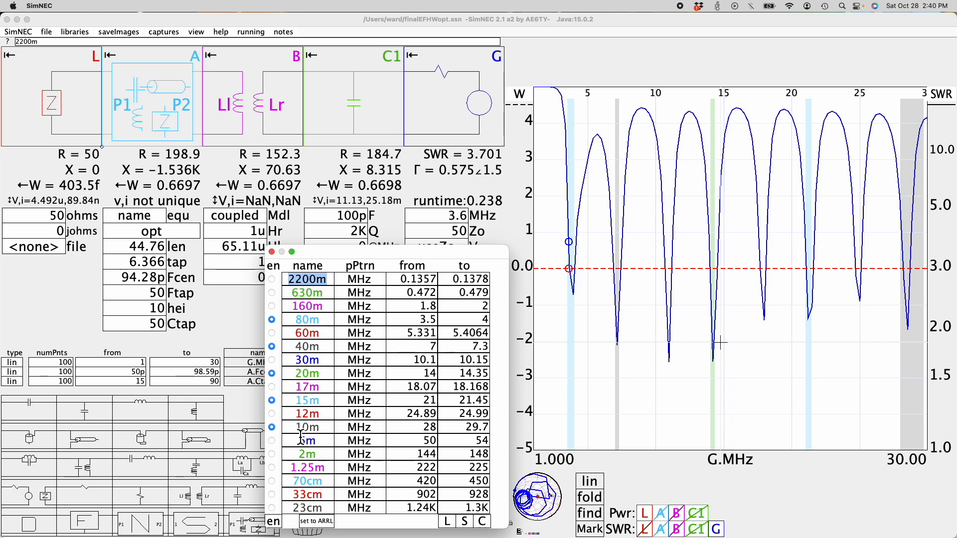
left_click(271, 251)
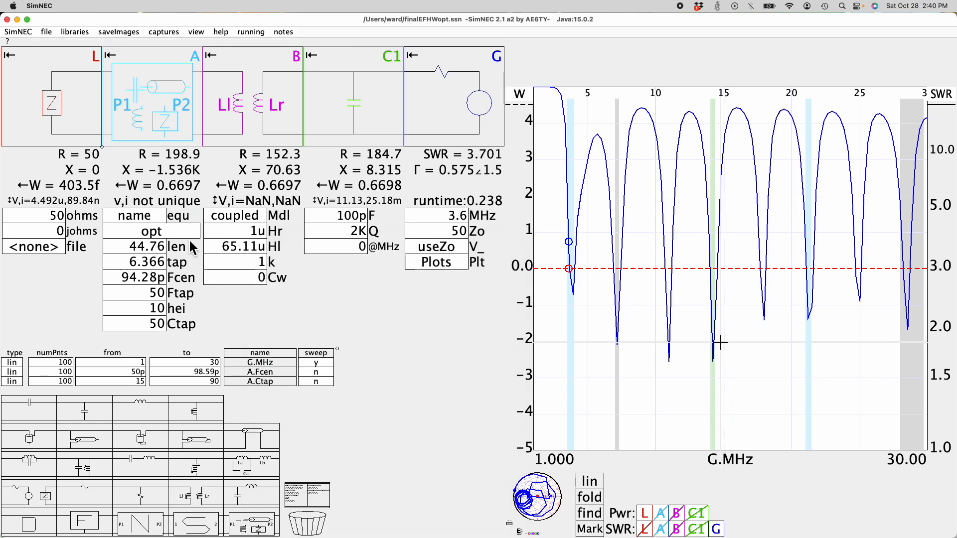
left_click(163, 232)
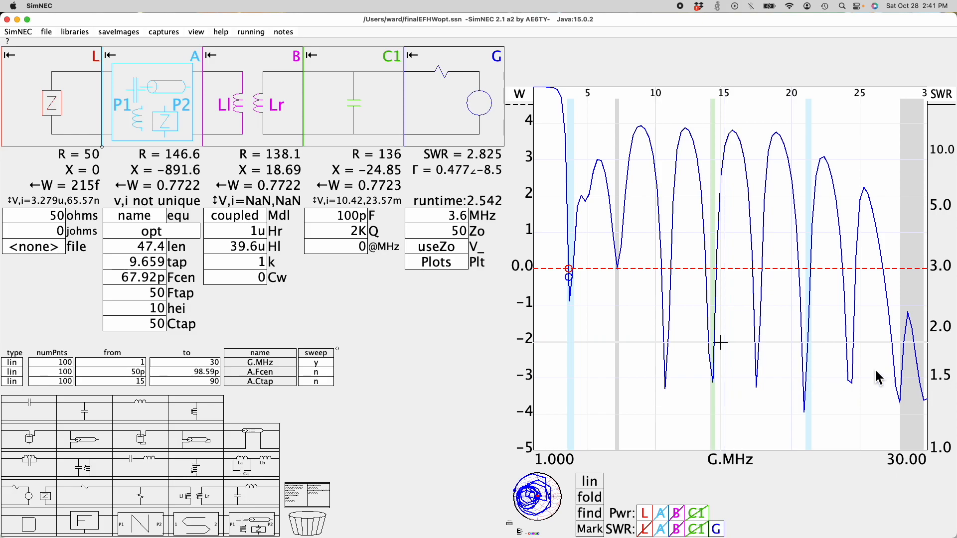
Step: Disable the 10m, 15m and 20m bands, leaving 80m and 40m enabled, and rerun the antenna's opt optimization
left_click(198, 32)
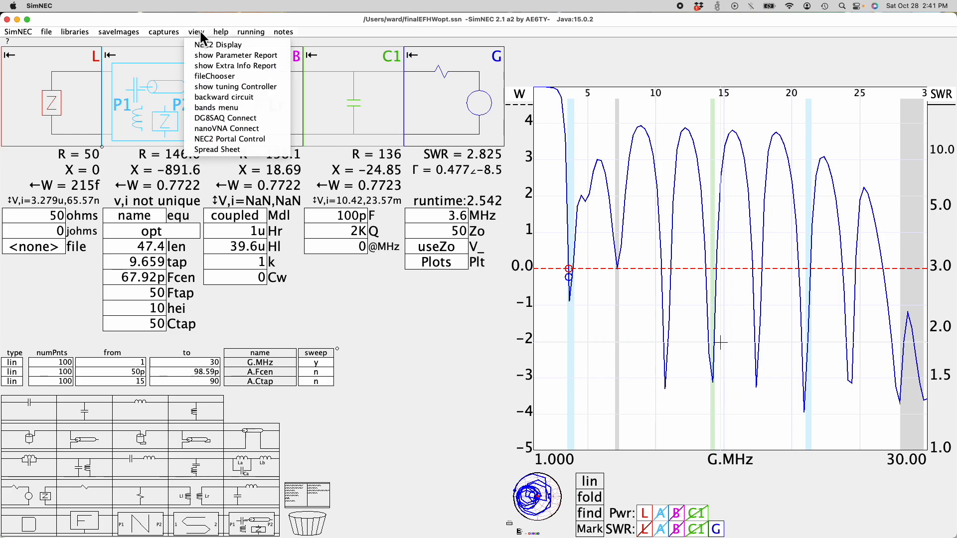
left_click(214, 117)
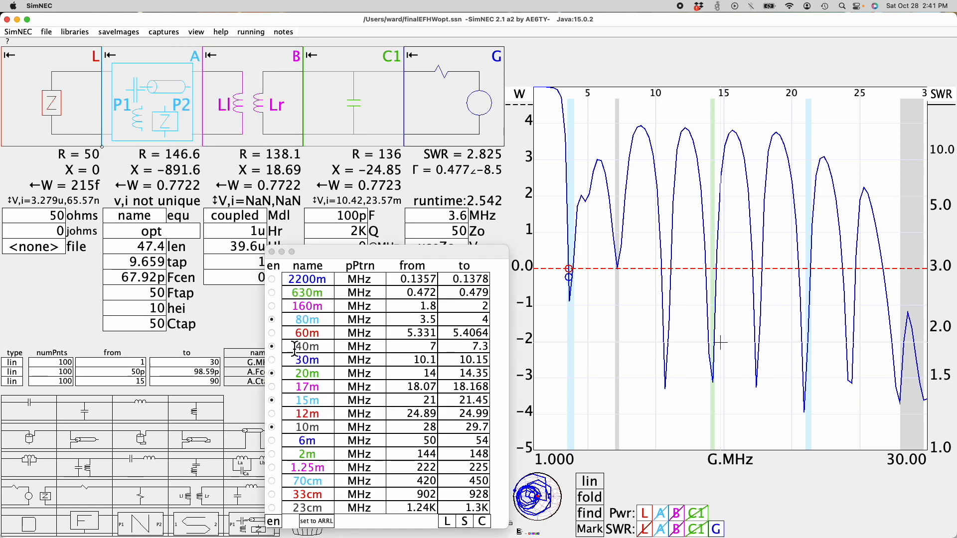
left_click(272, 428)
left_click(272, 401)
left_click(272, 374)
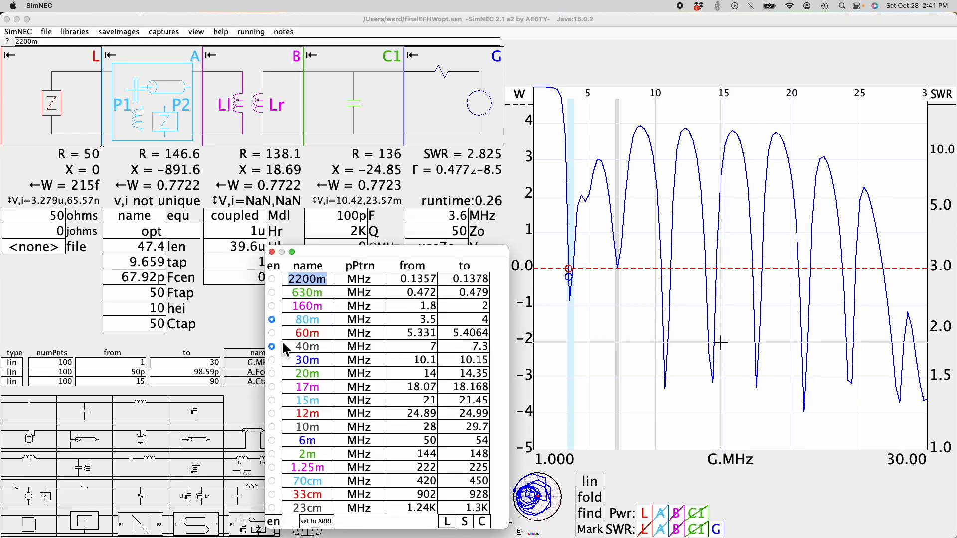
left_click(272, 252)
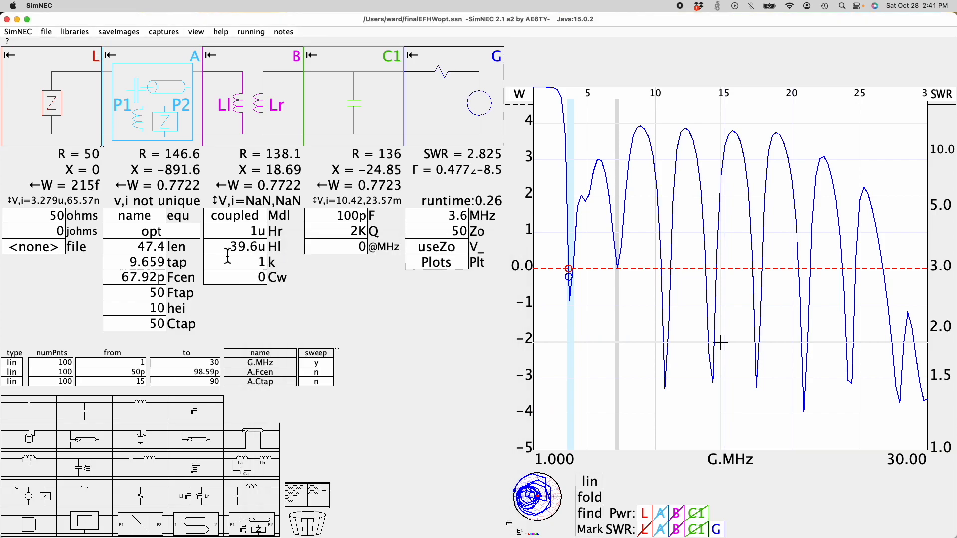
left_click(168, 231)
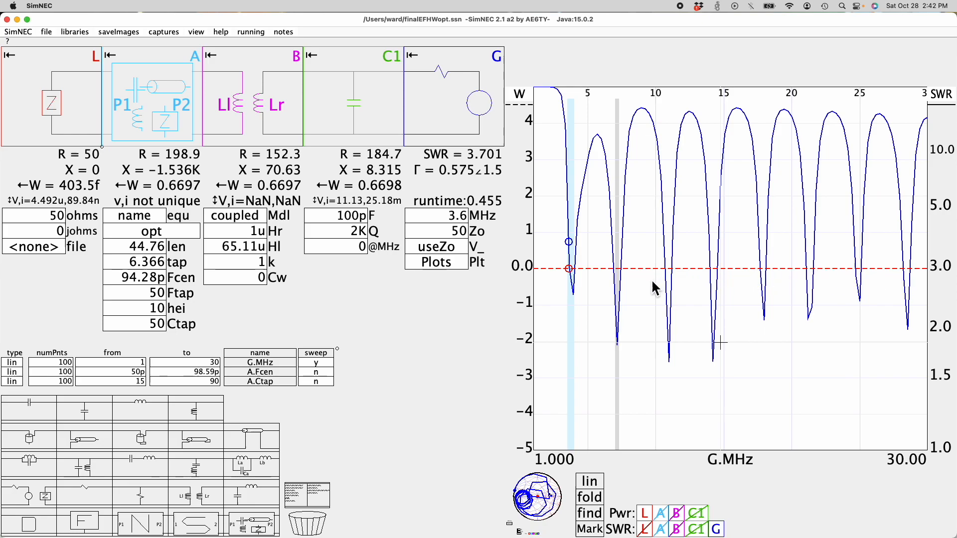
Step: Review the opt optimization script in the antenna's equation editor and open the transformer's Hl value
left_click(244, 254)
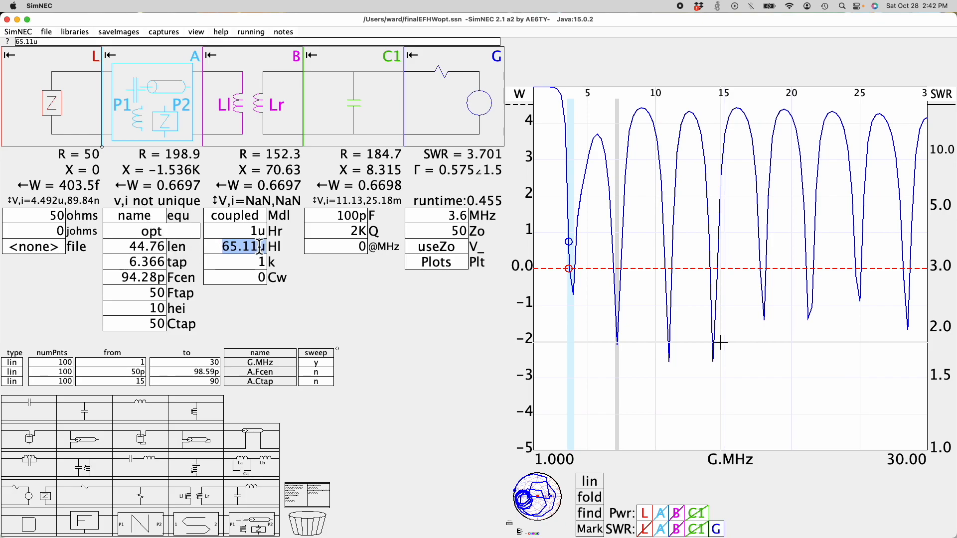
left_click(150, 223)
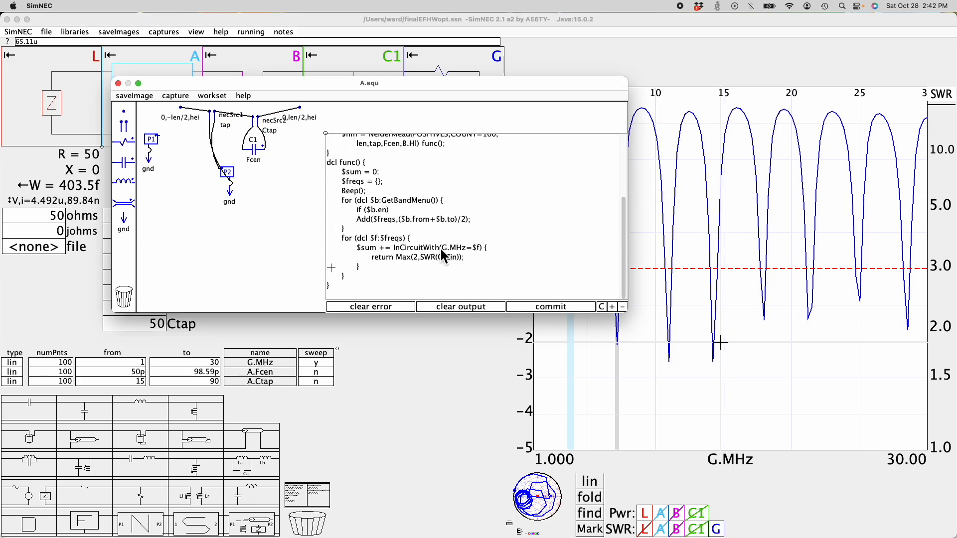
scroll(444, 246, "up", 10)
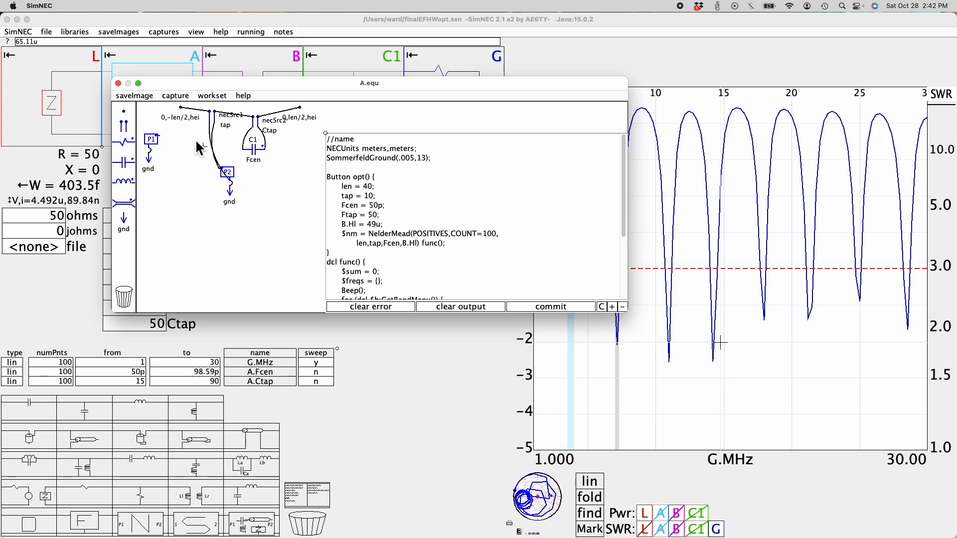
left_click(118, 84)
double_click(243, 247)
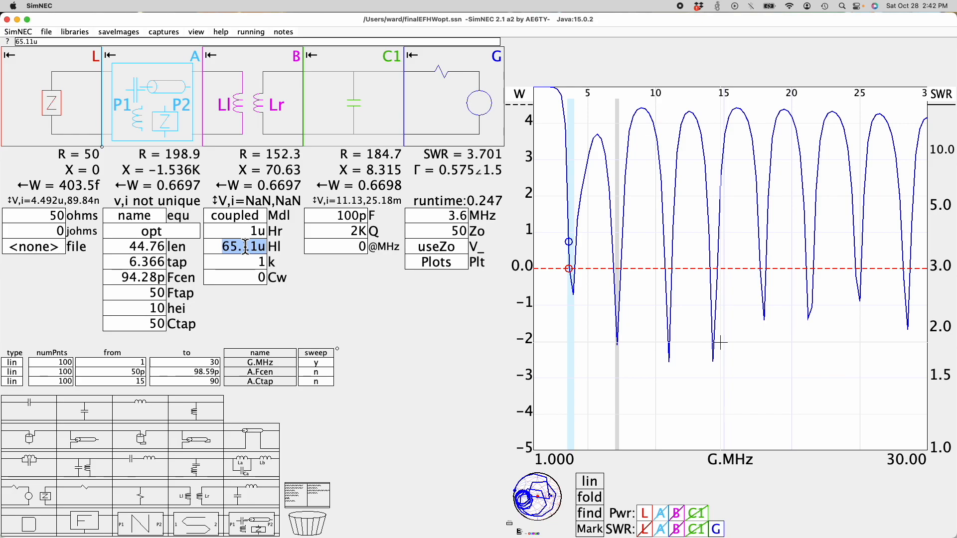
Step: Set the transformer's Hl to 49u and remove B.Hl from the NelderMead variable list in the antenna's opt script
type("49u")
key("Return")
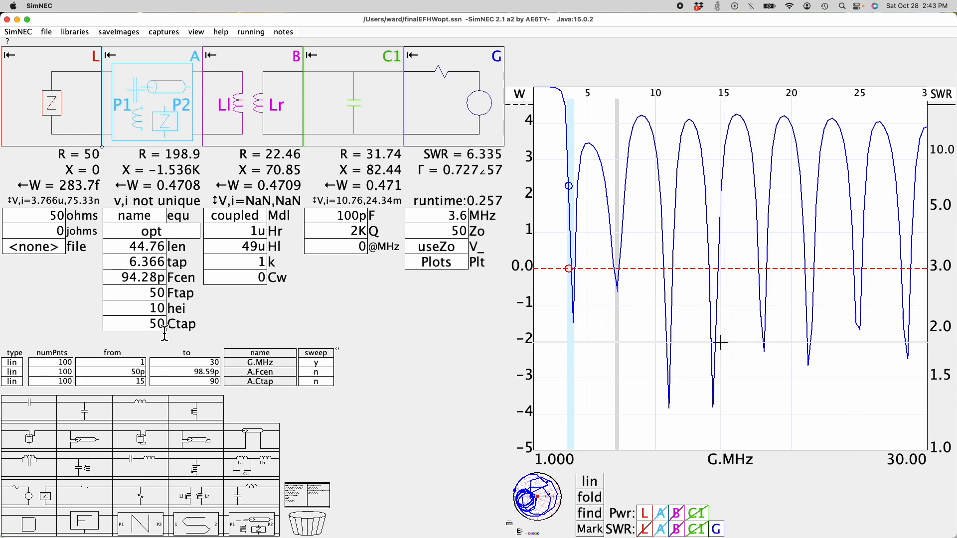
left_click(150, 214)
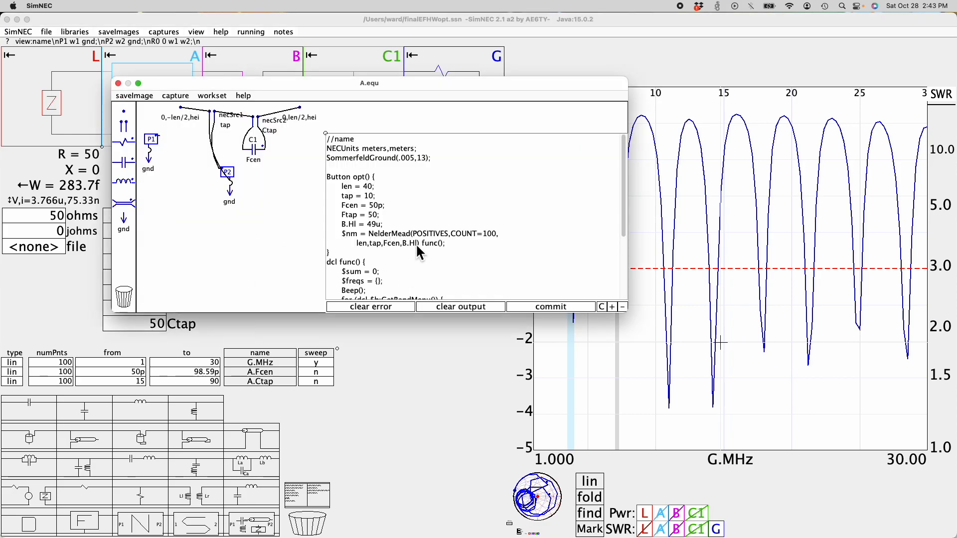
key("BackSpace")
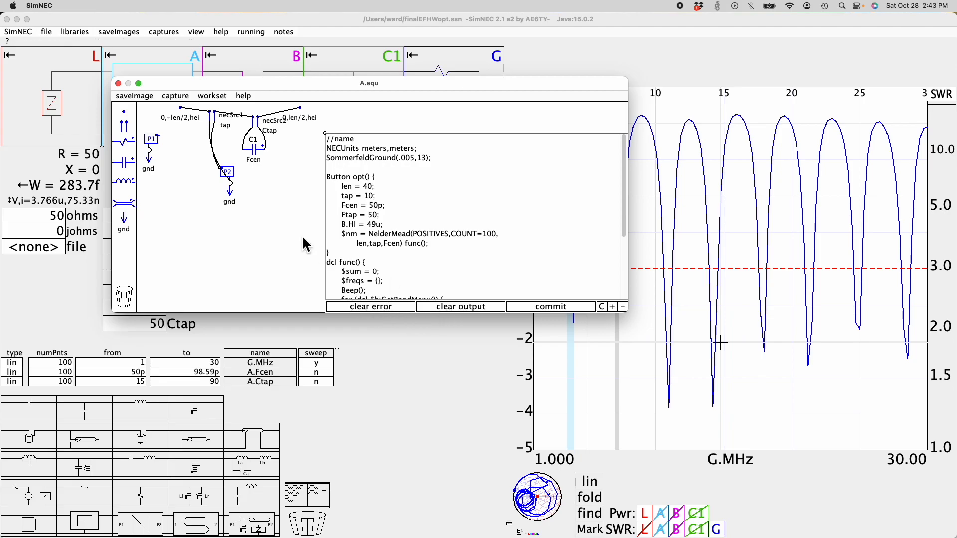
left_click(119, 84)
Step: Check which amateur bands are enabled in the bands list and rerun the antenna's opt optimization with Hl fixed
left_click(202, 33)
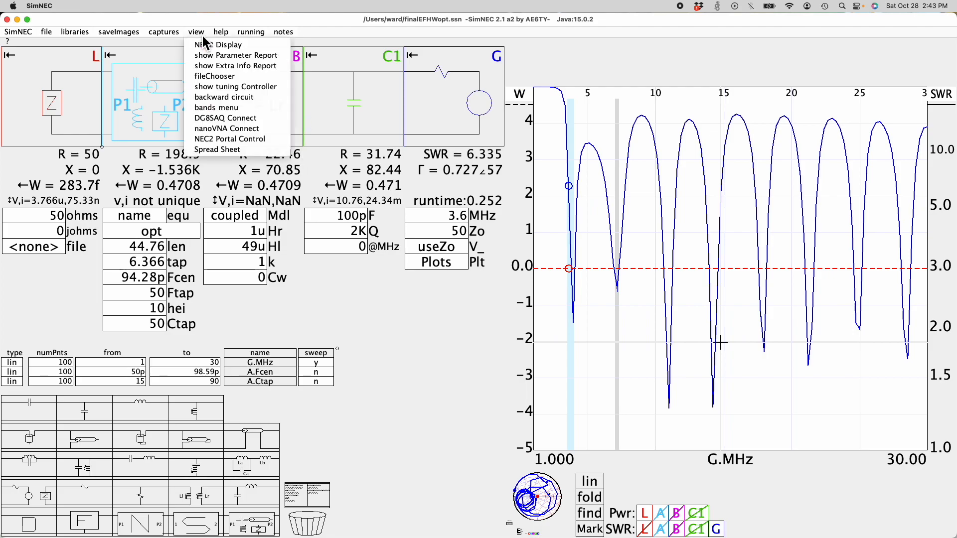
left_click(217, 107)
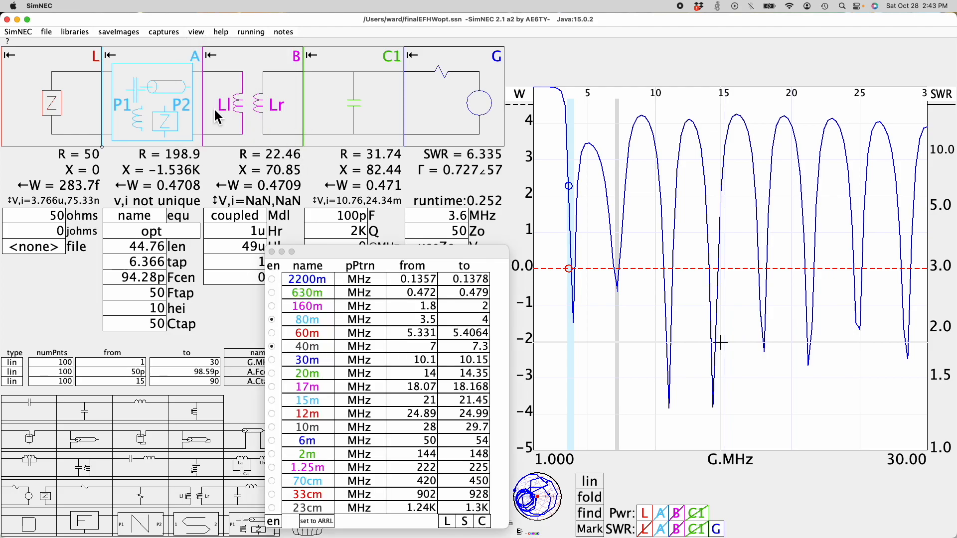
left_click(272, 253)
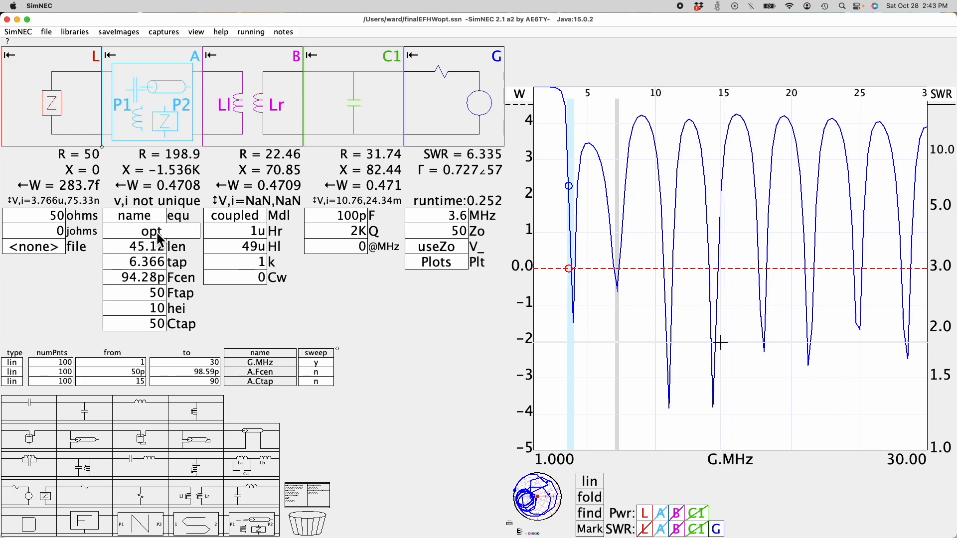
left_click(158, 234)
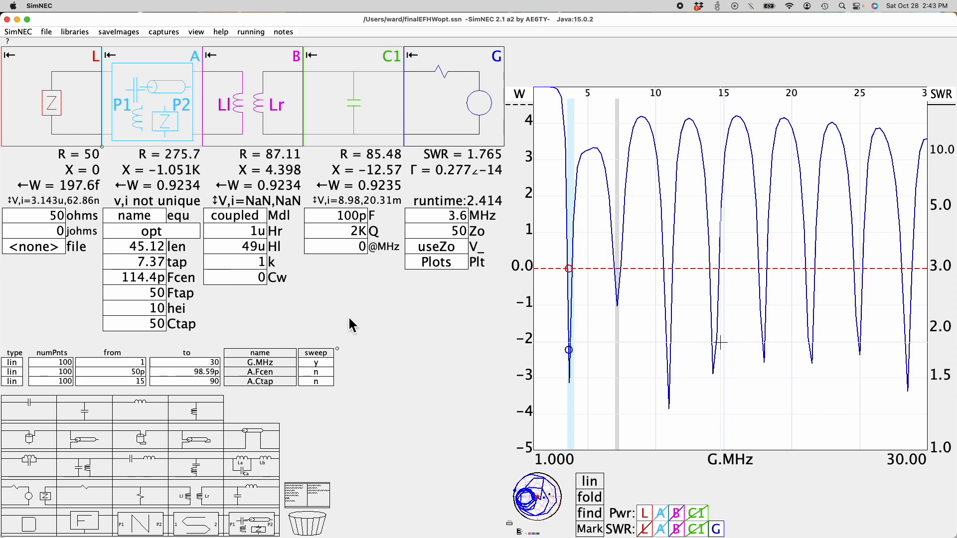